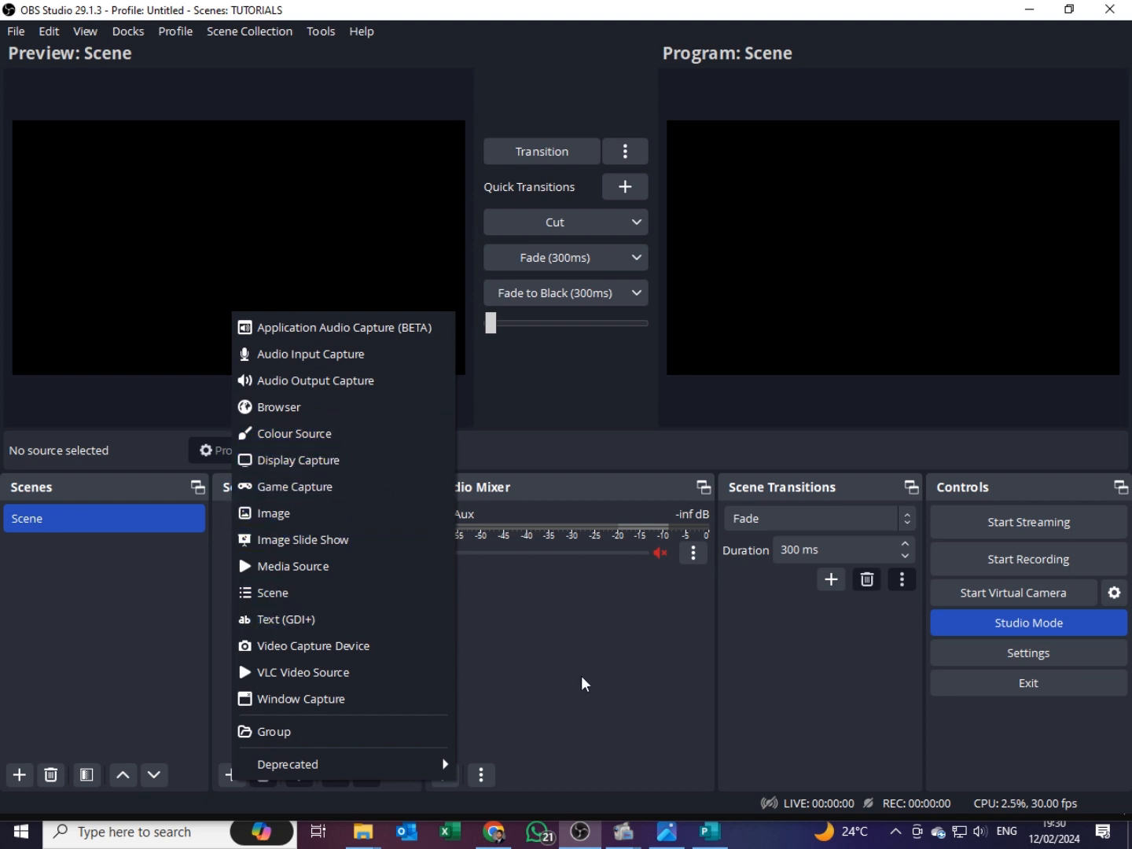
Dismiss the list of source types in OBS Studio and switch to the blank publication in Publisher
click(562, 643)
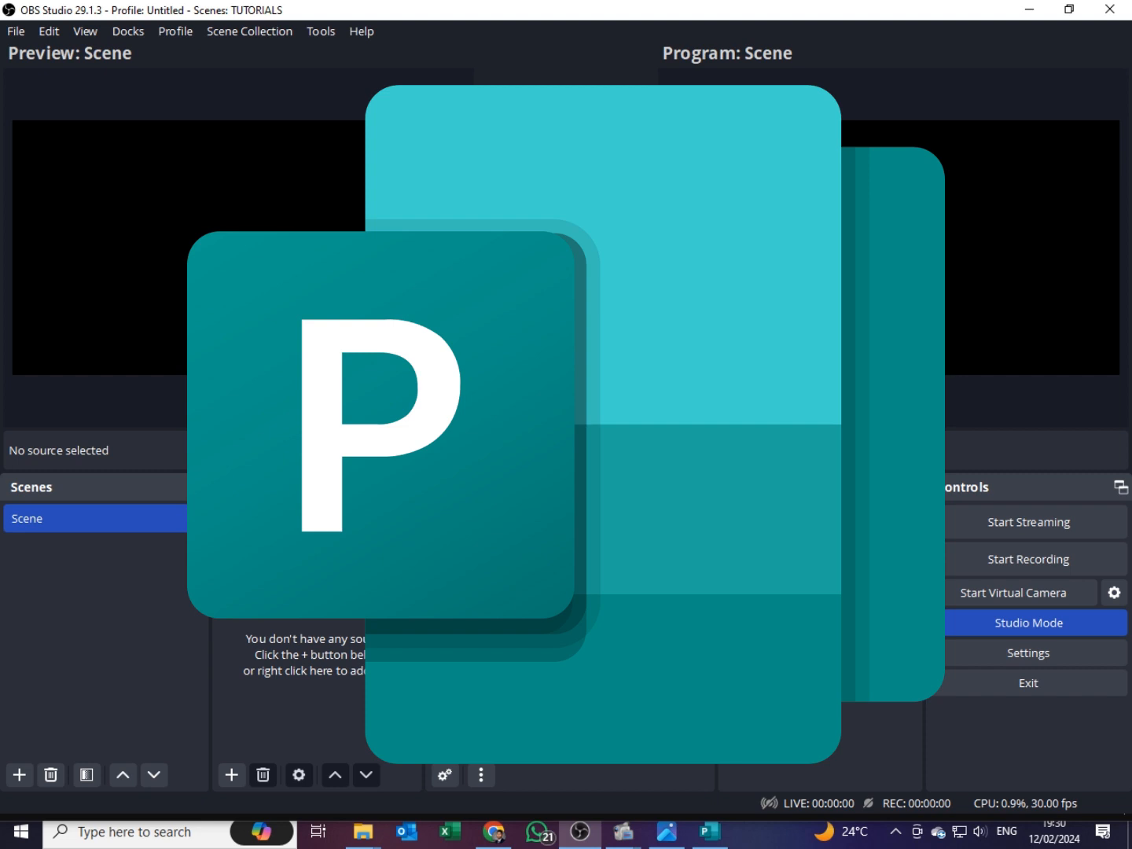
click(710, 835)
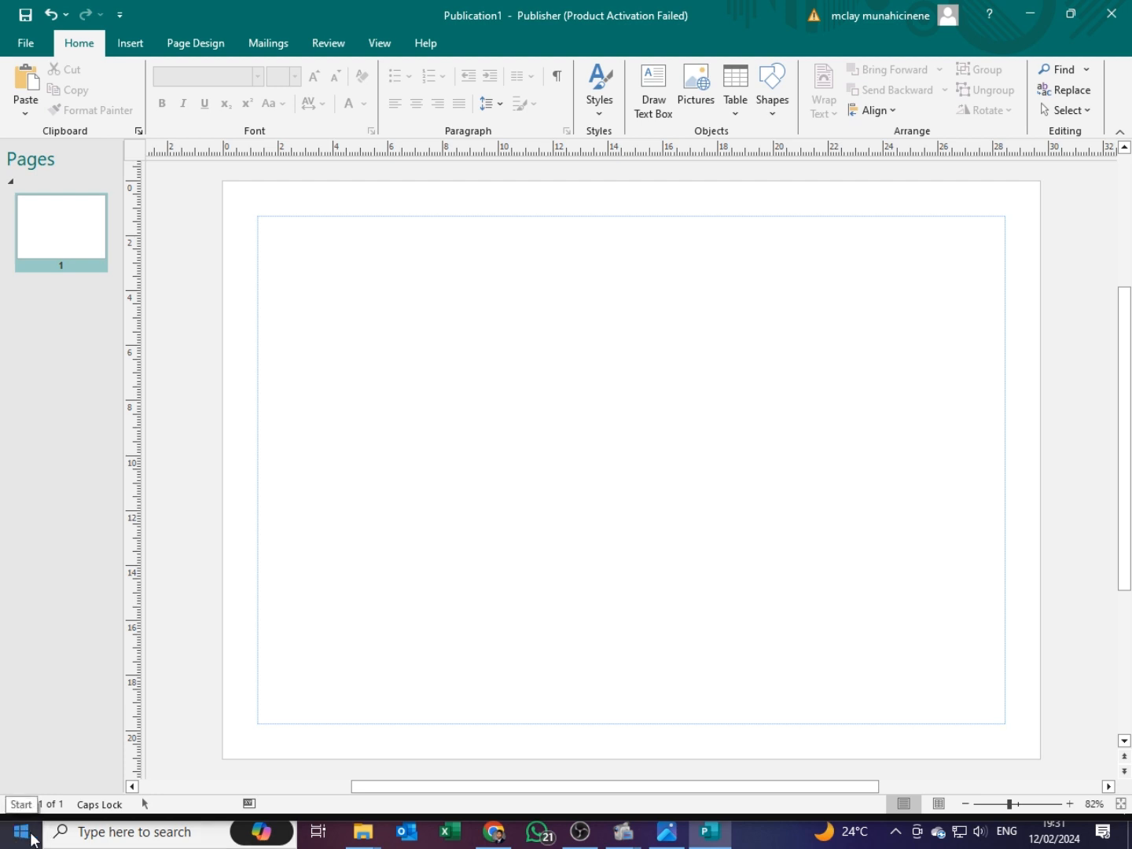
Search Windows for "PUB" to locate the Publisher app, and close the search without opening a result
click(117, 837)
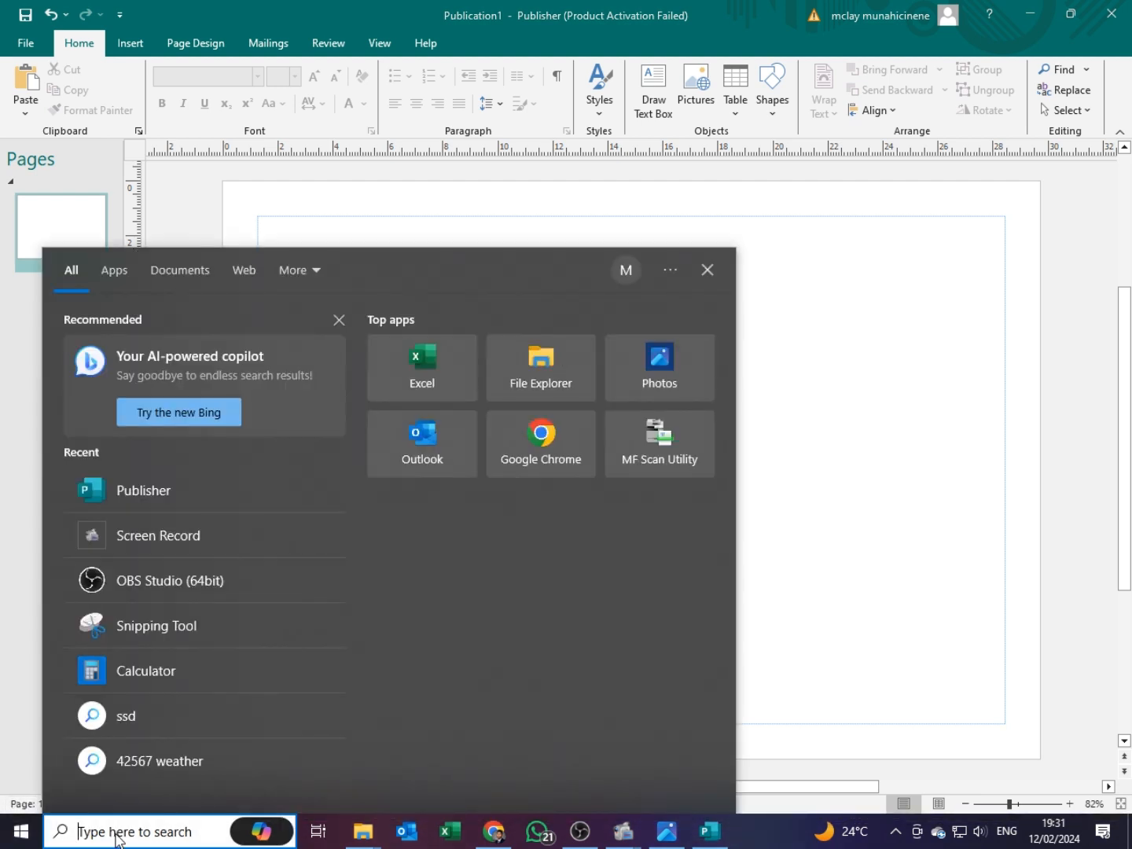
text(PUB)
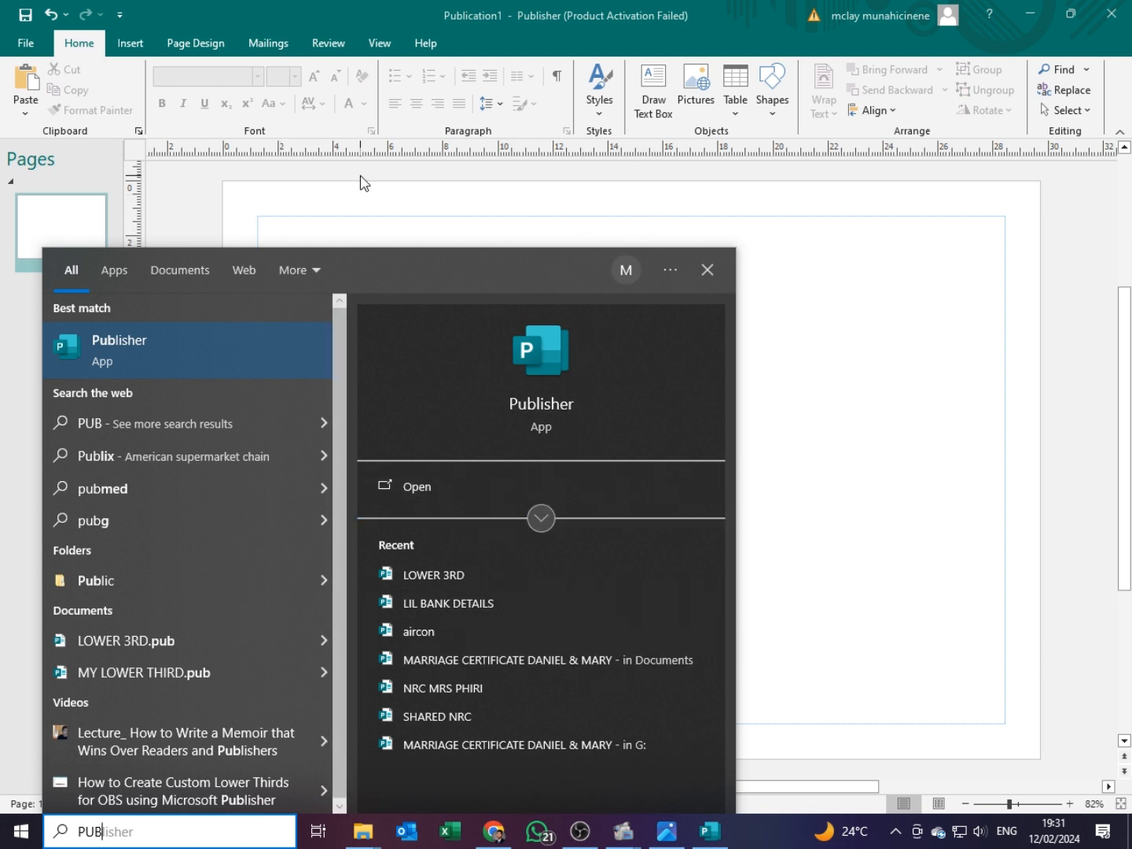
click(364, 210)
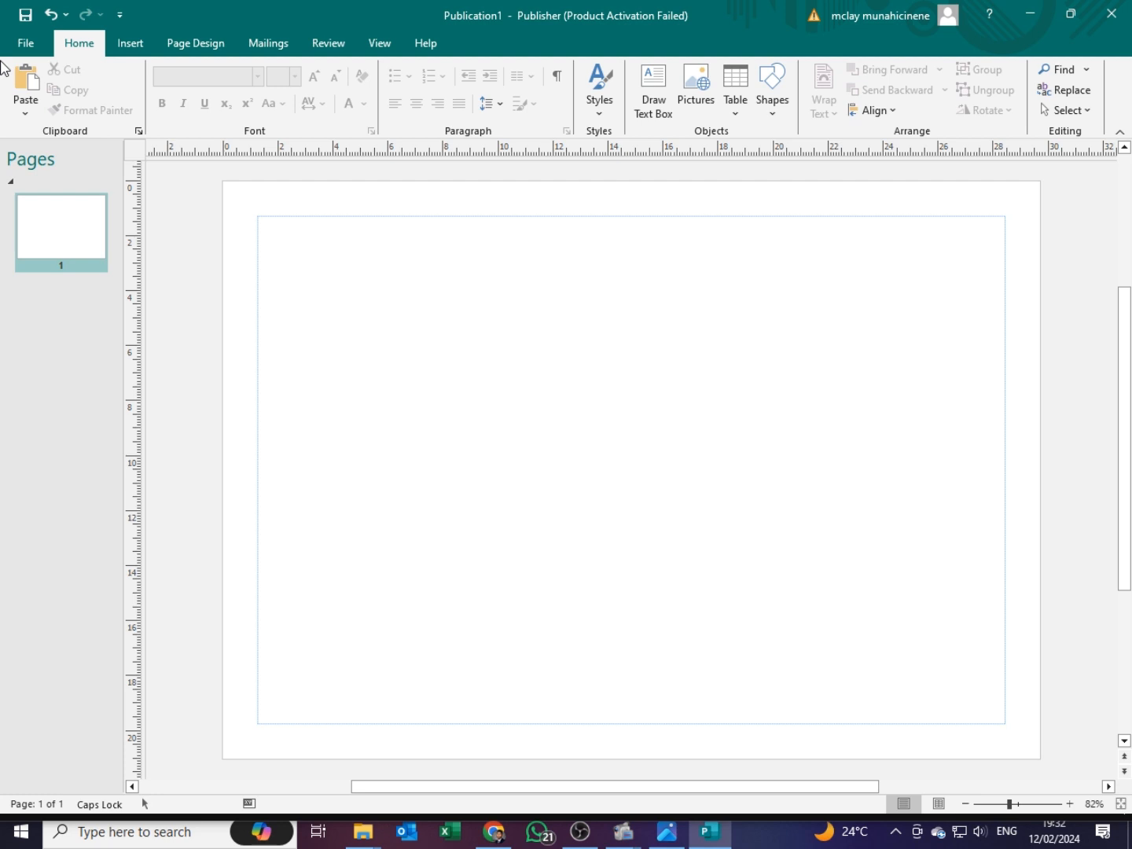
Draw a rectangle about 29.7 × 21 cm that covers the whole page
click(140, 44)
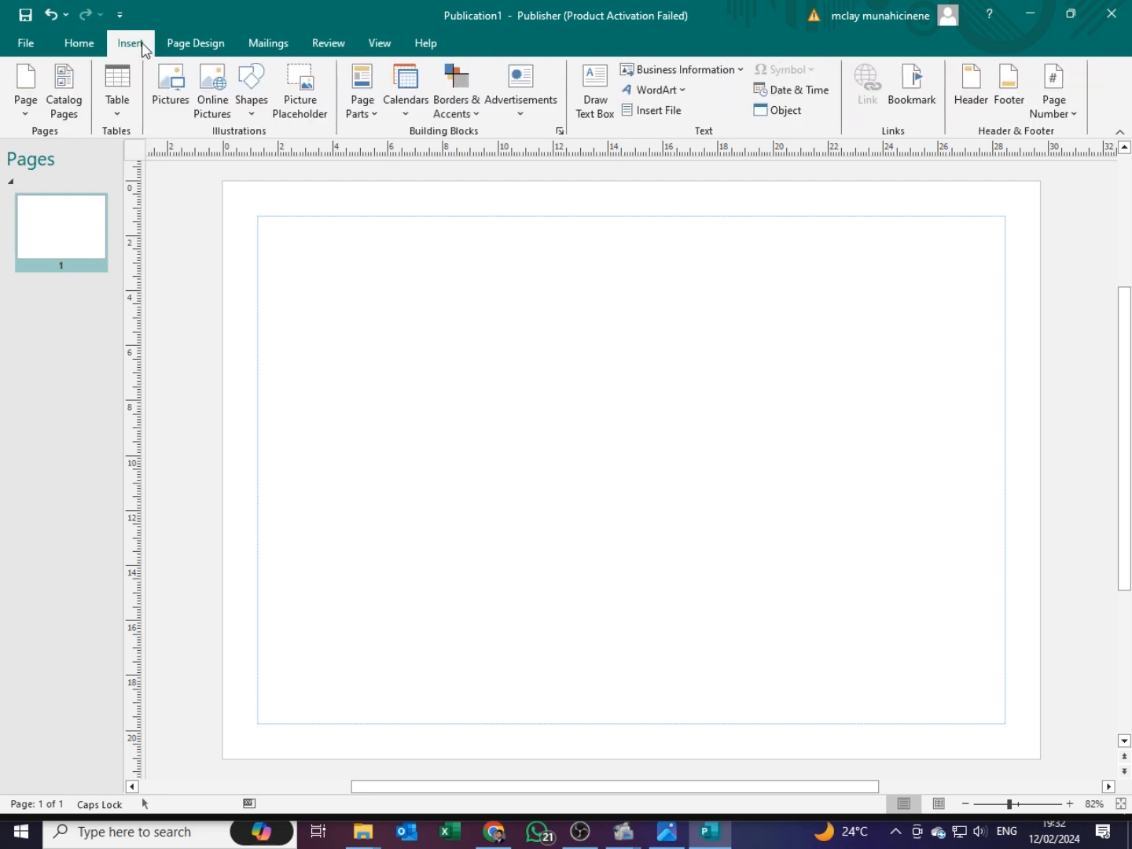
click(251, 113)
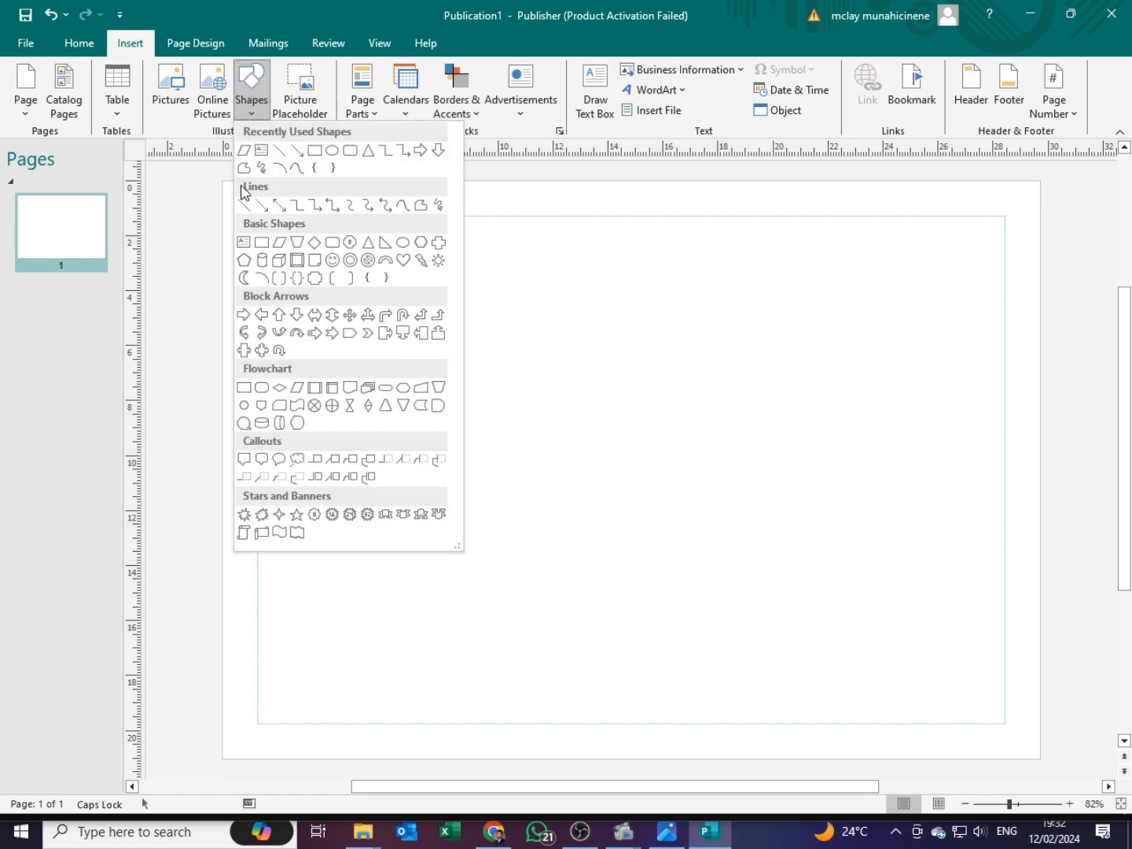
click(263, 244)
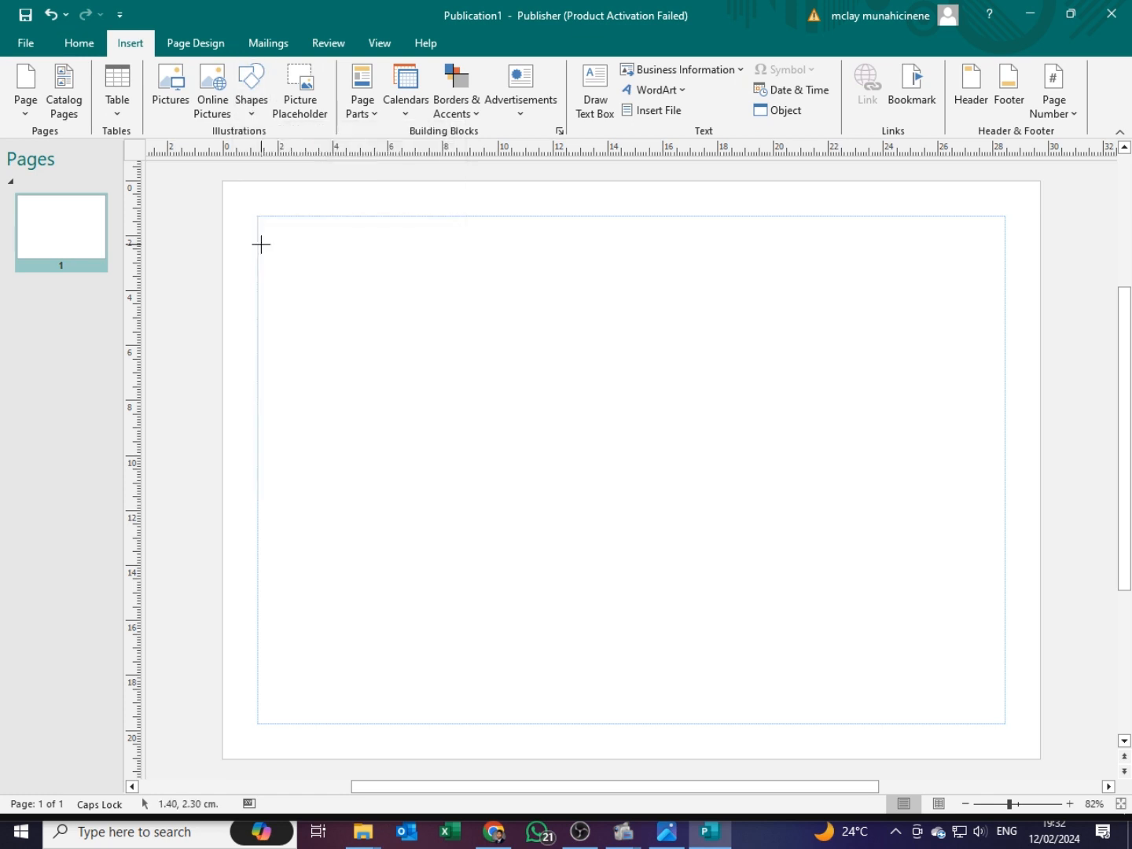
drag(223, 182, 1040, 757)
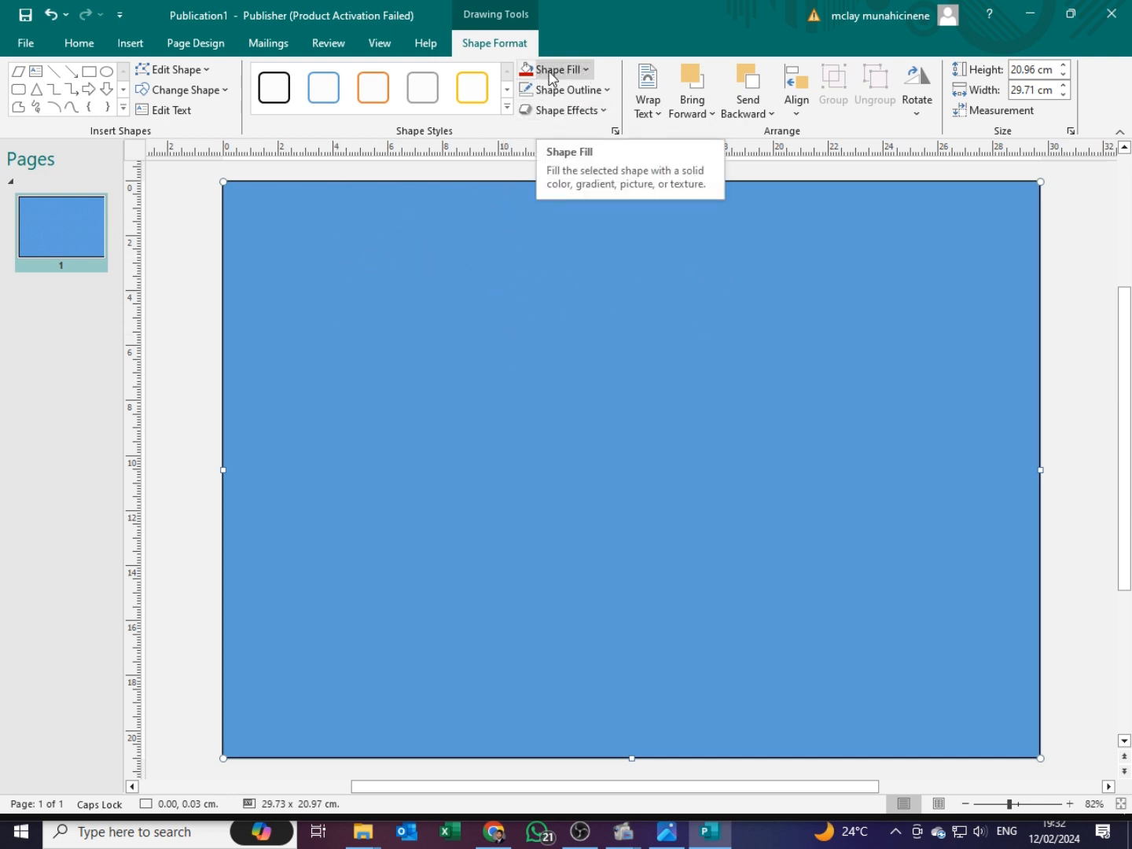
Fill the page-sized rectangle with standard green, remove its outline and deselect it
click(588, 73)
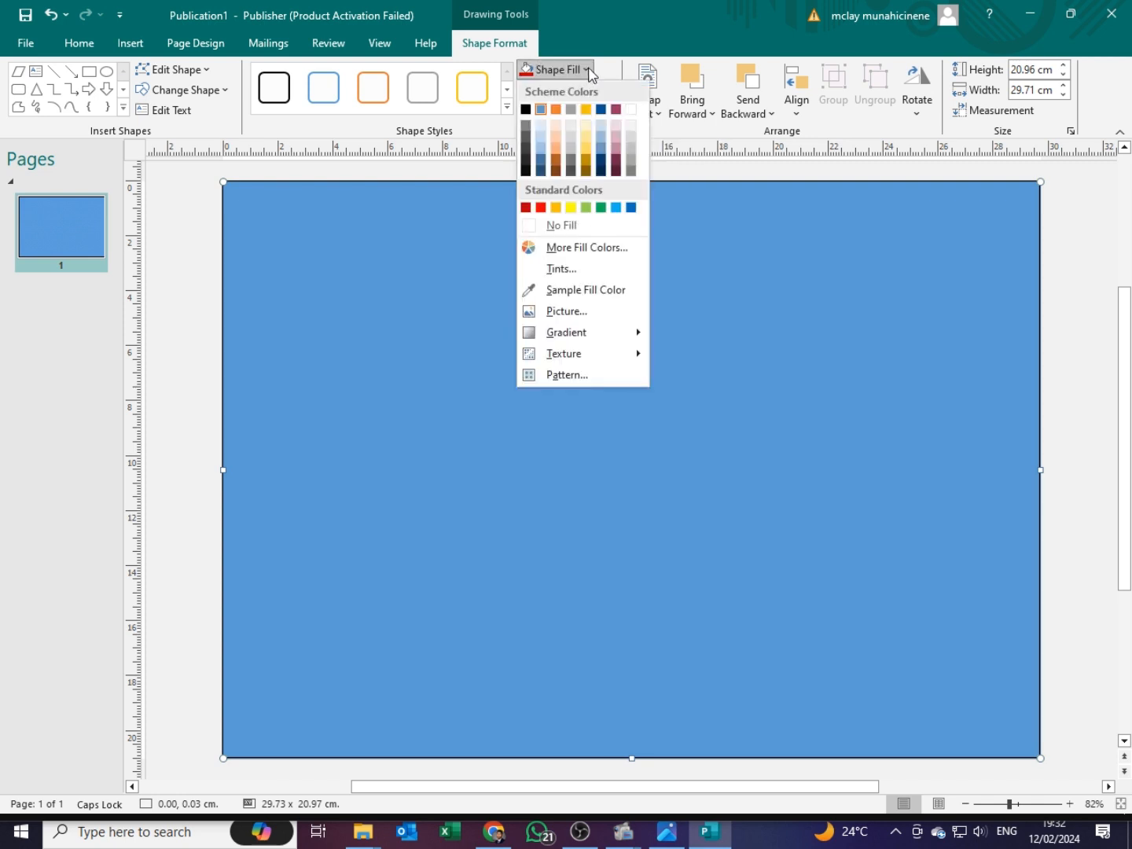
click(600, 208)
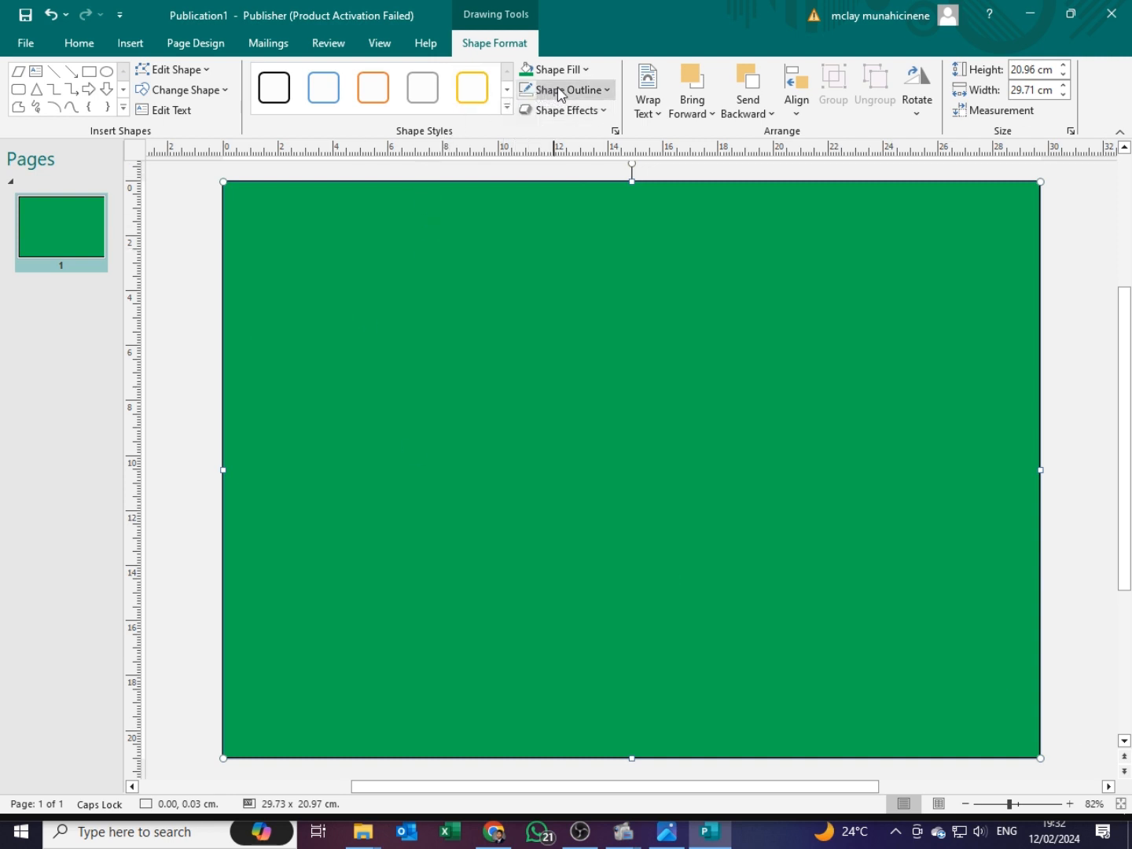
click(606, 90)
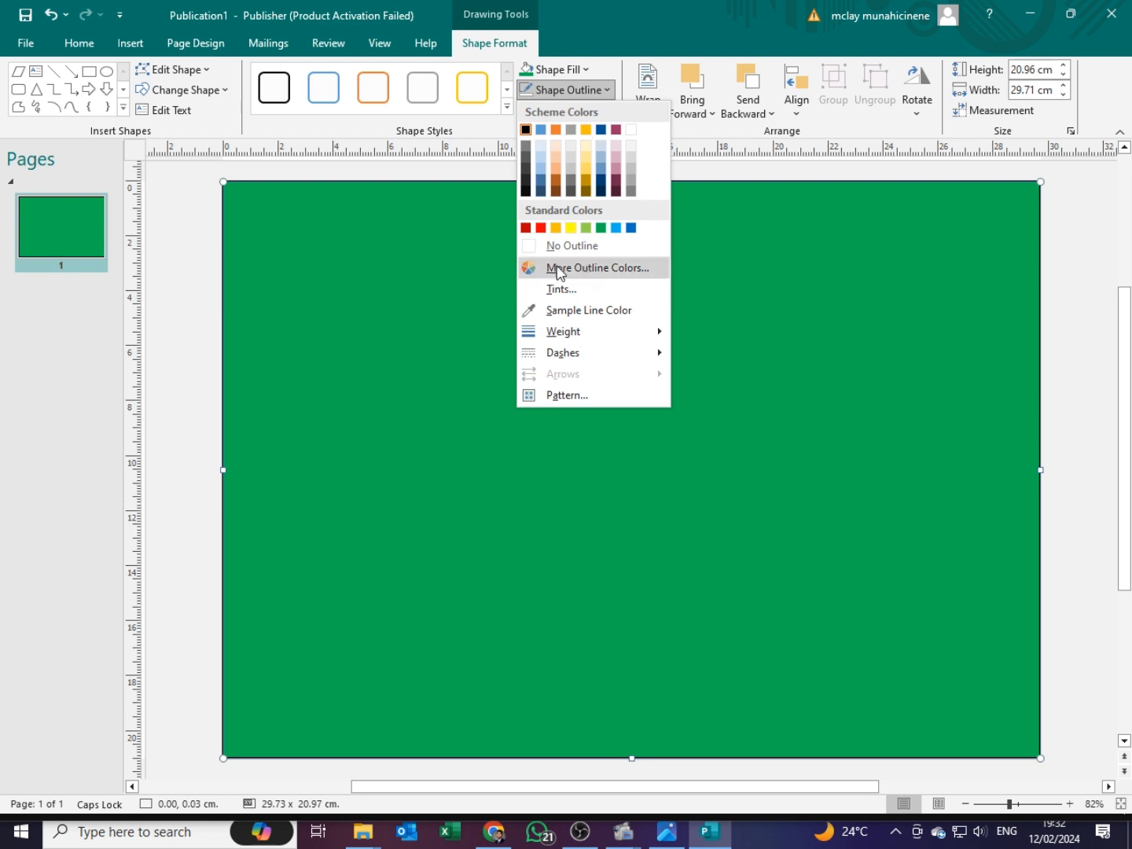
click(558, 245)
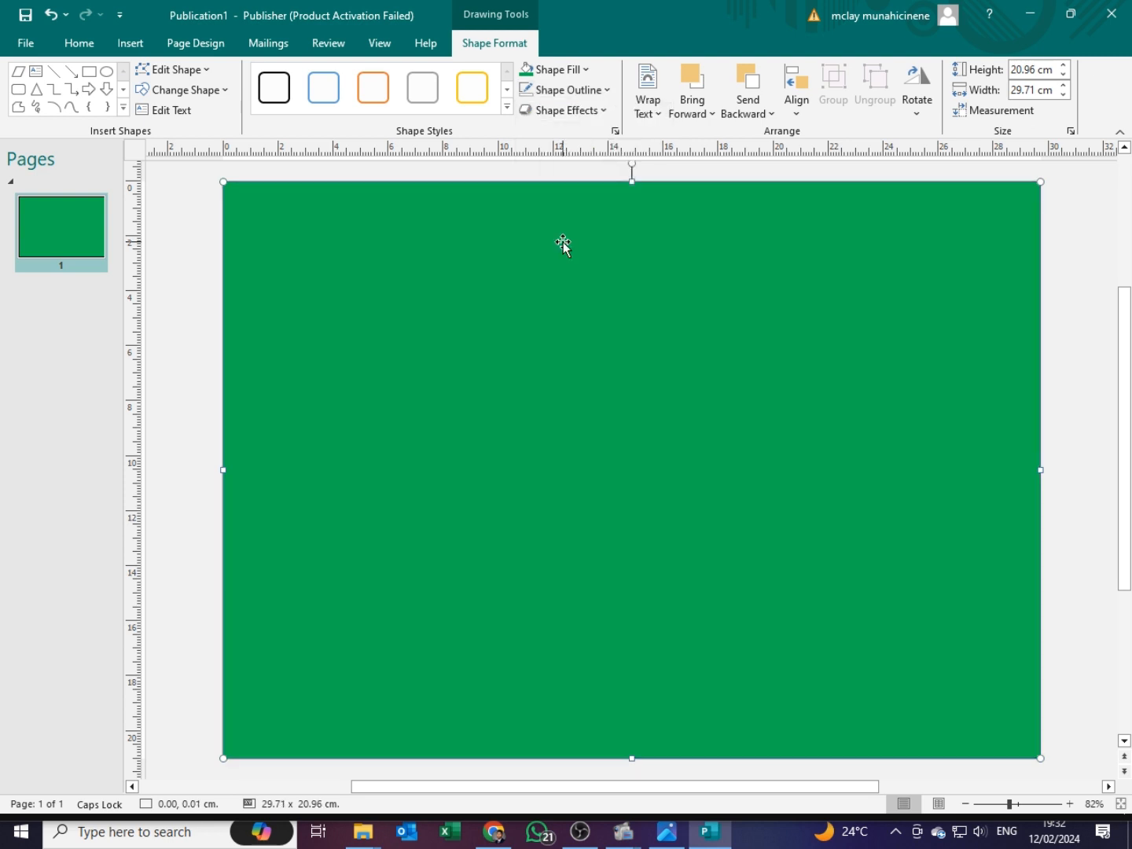
click(181, 249)
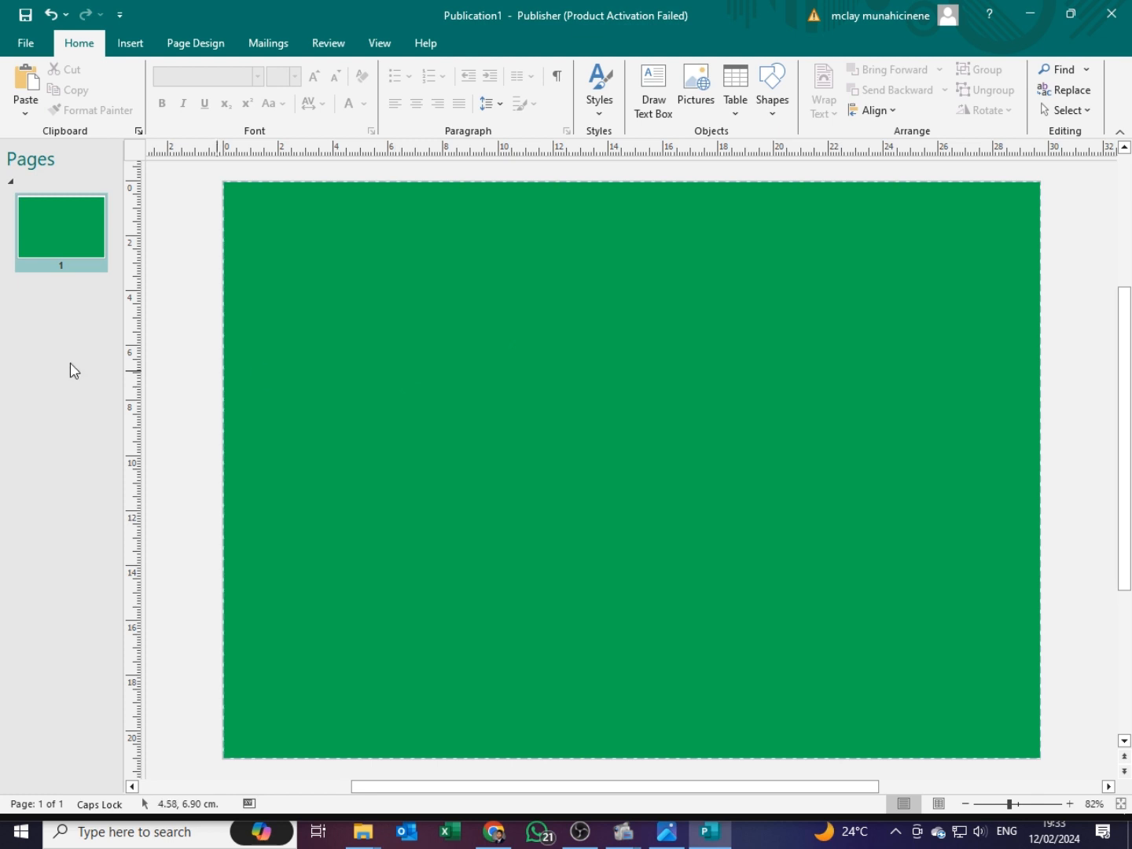
Draw a long horizontal rectangle about 25.8 × 3.2 cm across the lower half of the green background
click(128, 42)
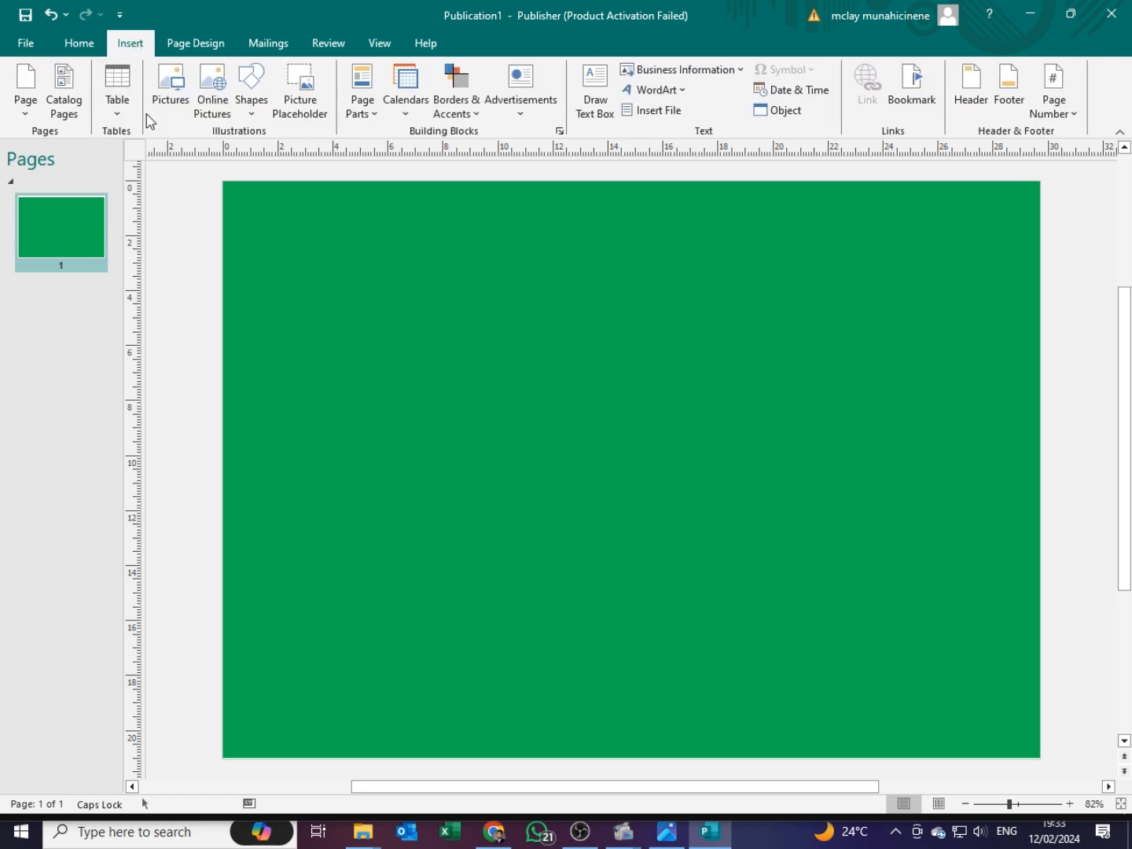
click(252, 115)
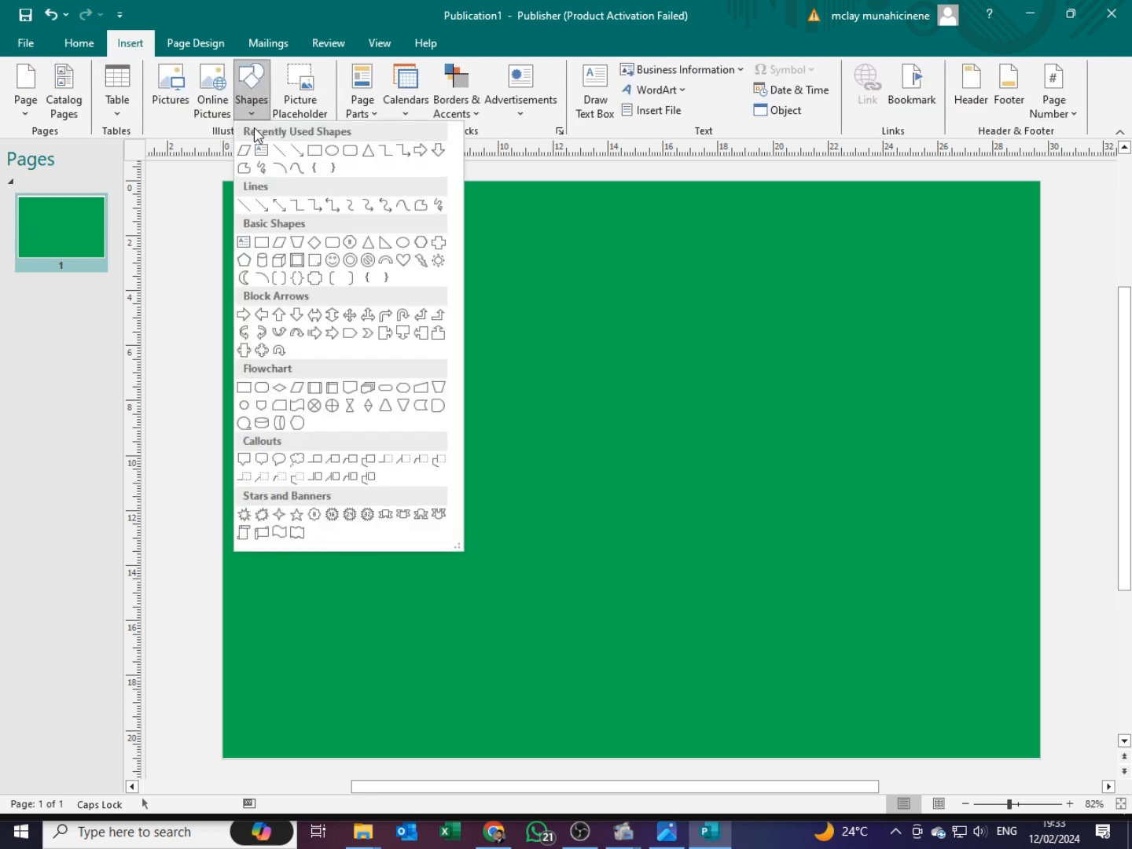
click(261, 243)
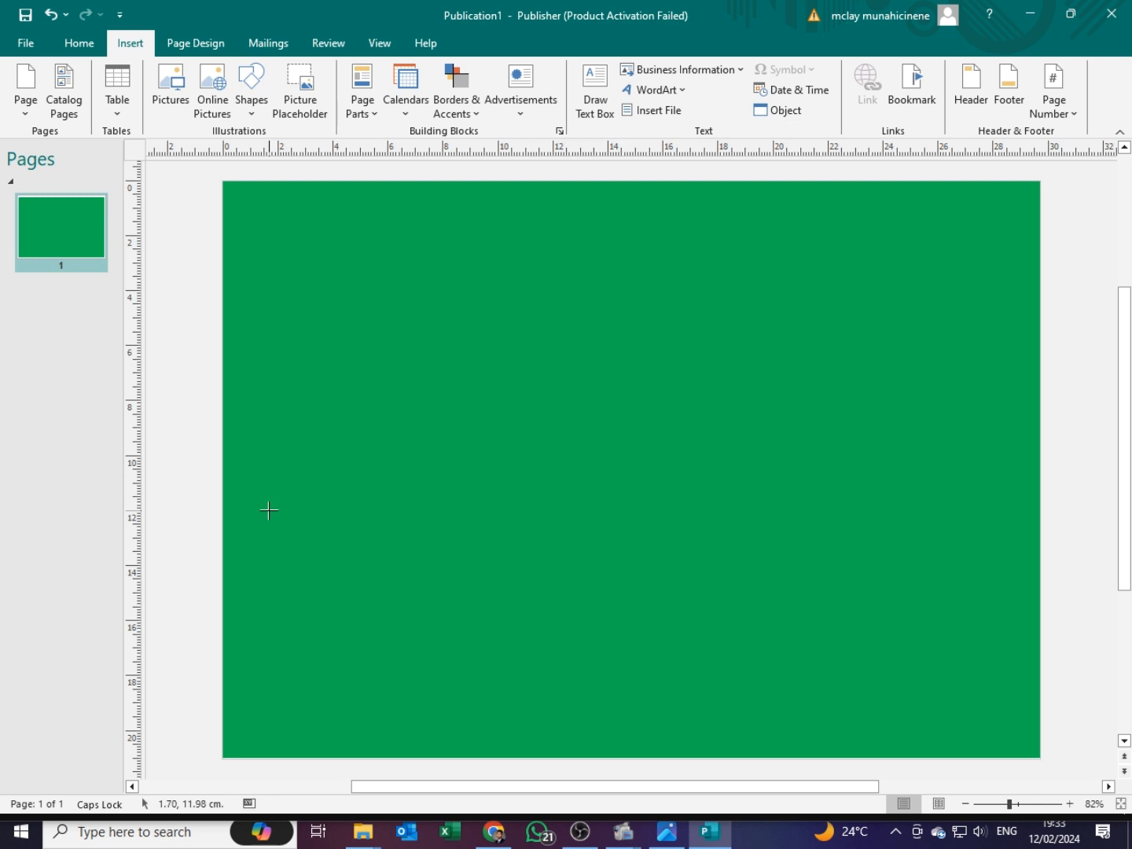
drag(263, 520, 932, 607)
drag(950, 607, 973, 607)
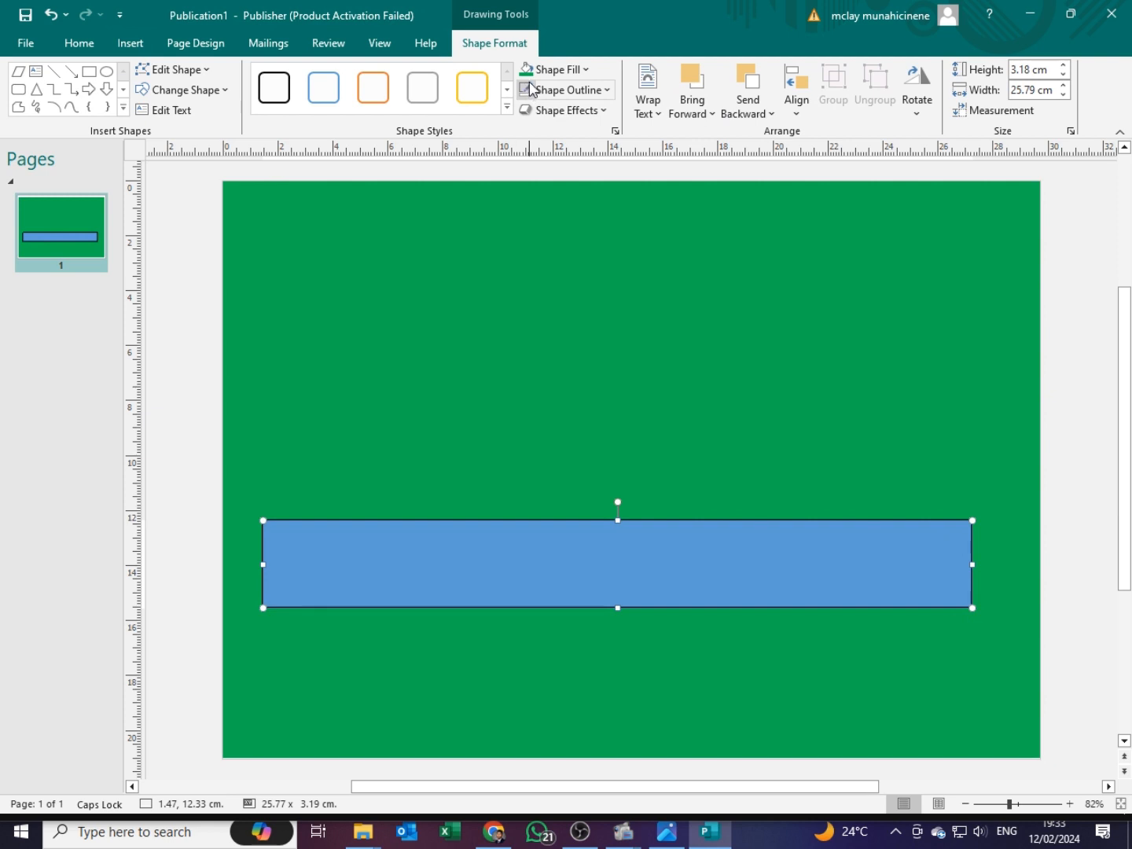
Fill the long rectangle with the darkest grey shade of white and remove its outline
click(584, 70)
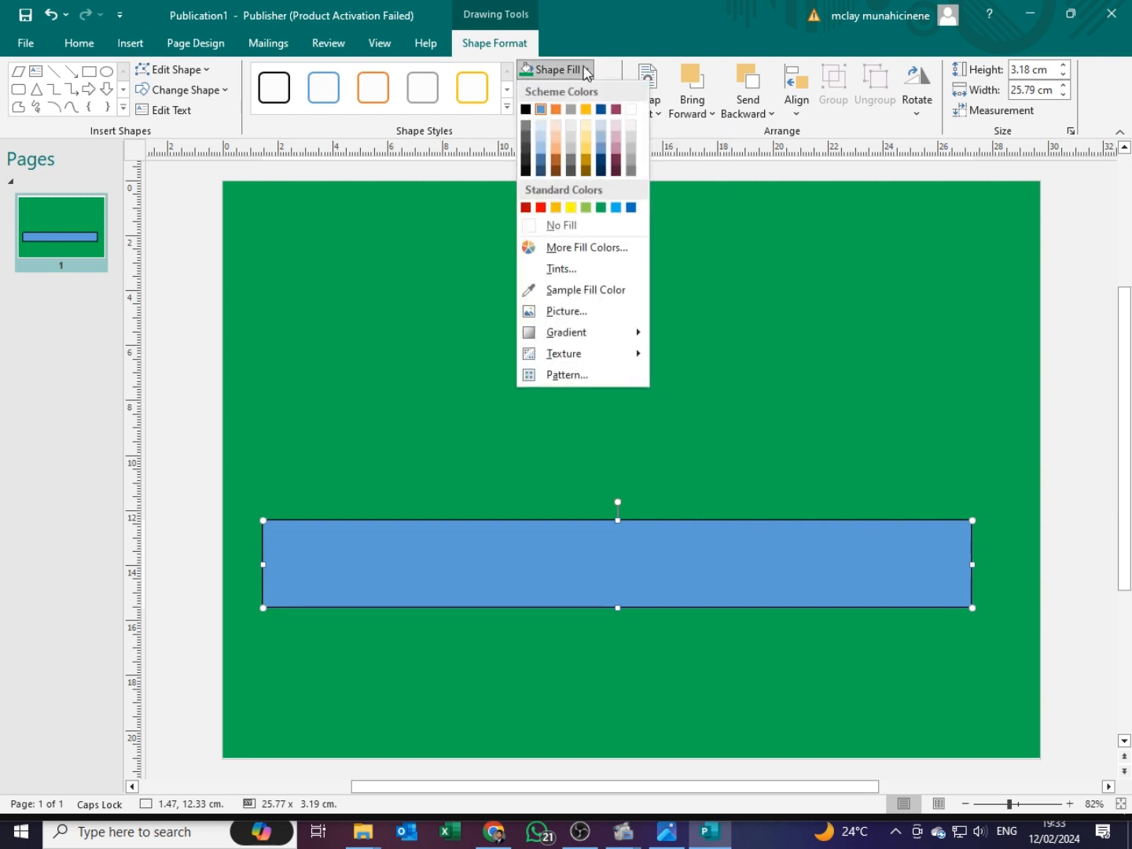
click(631, 171)
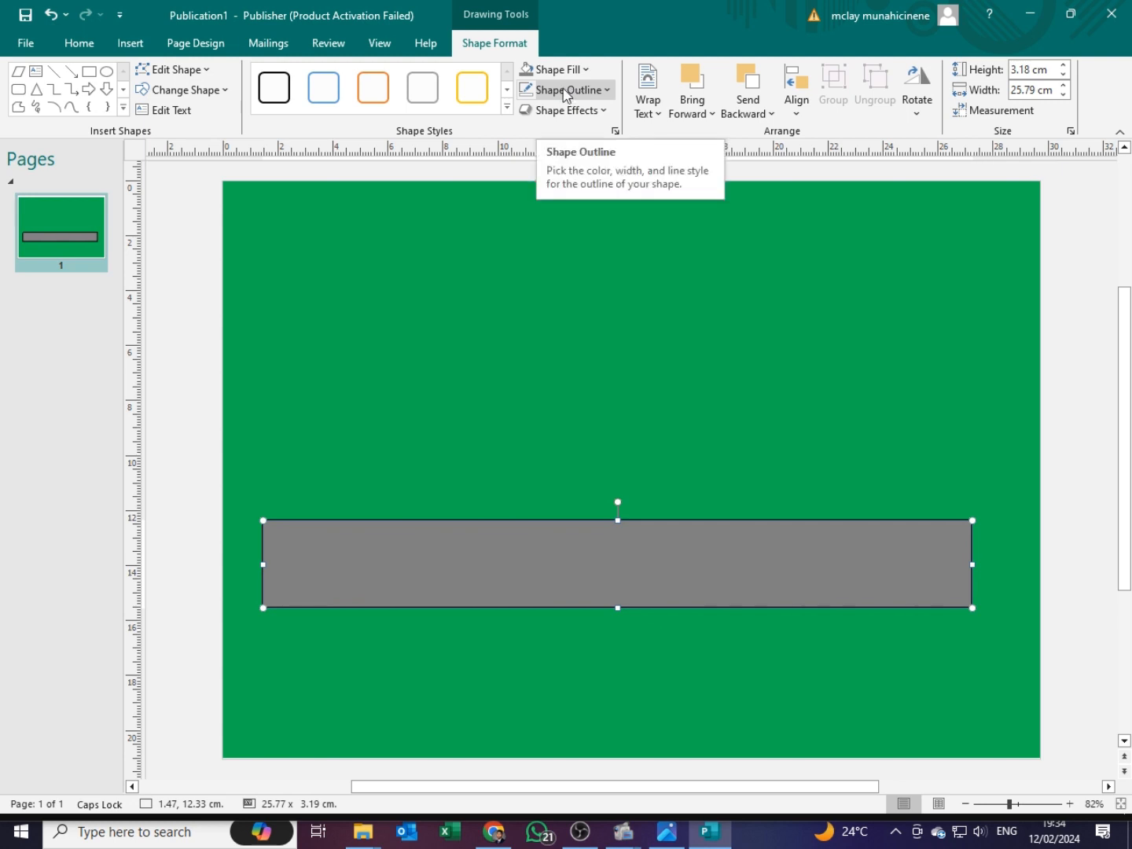
click(606, 89)
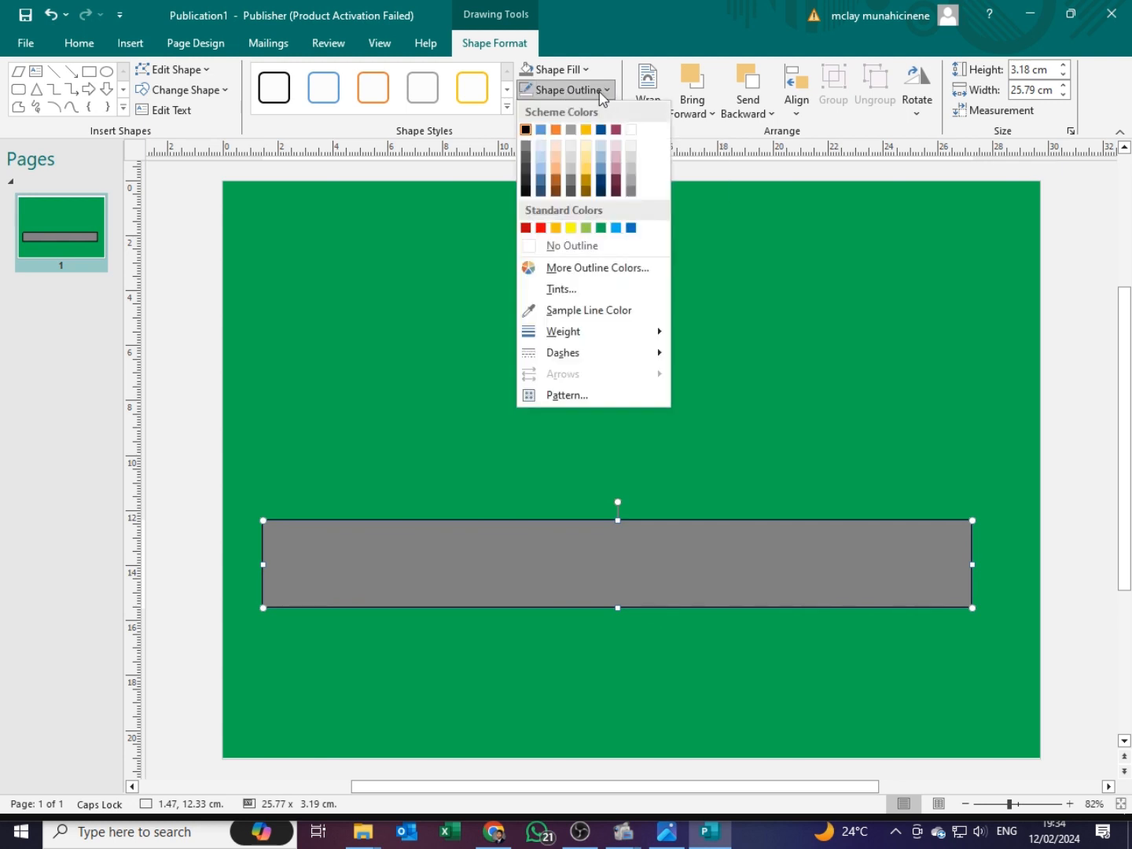
click(555, 247)
click(353, 468)
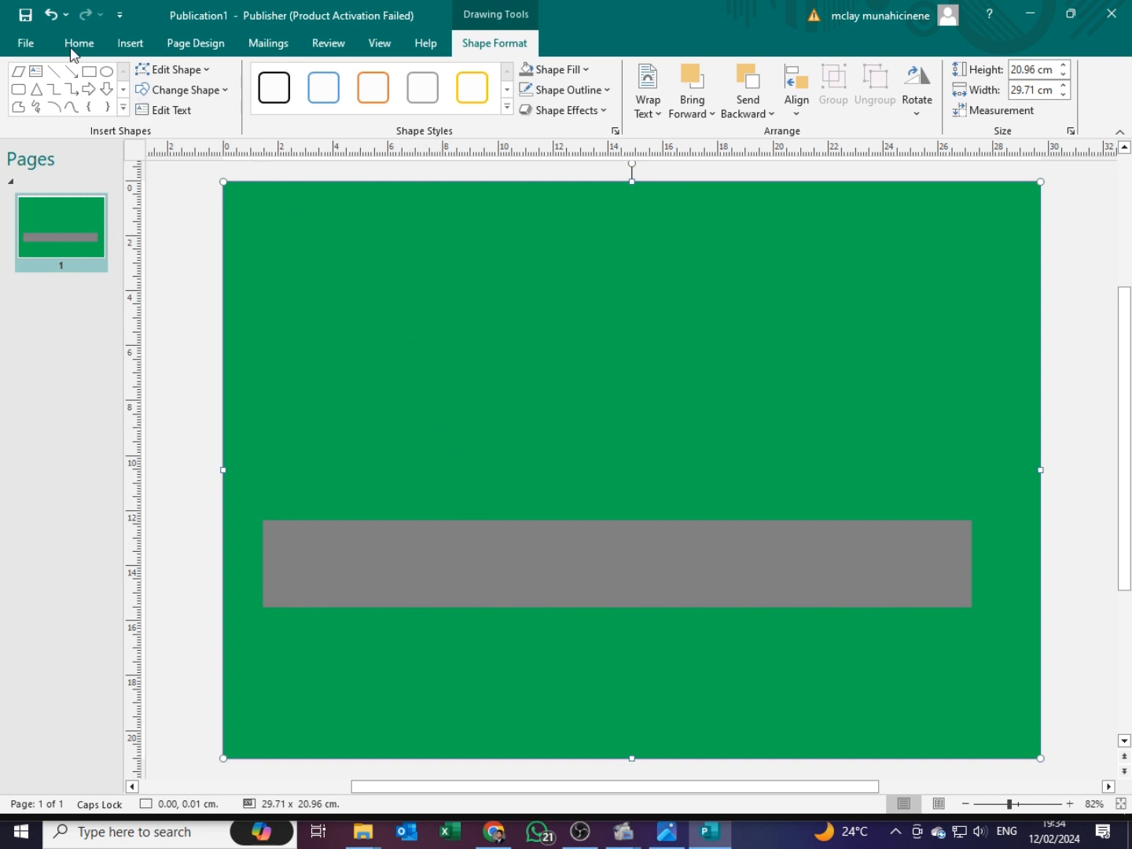
Draw a parallelogram about 15.1 × 2.3 cm on top of the grey bar's left part and make its slanted sides steeper
click(136, 45)
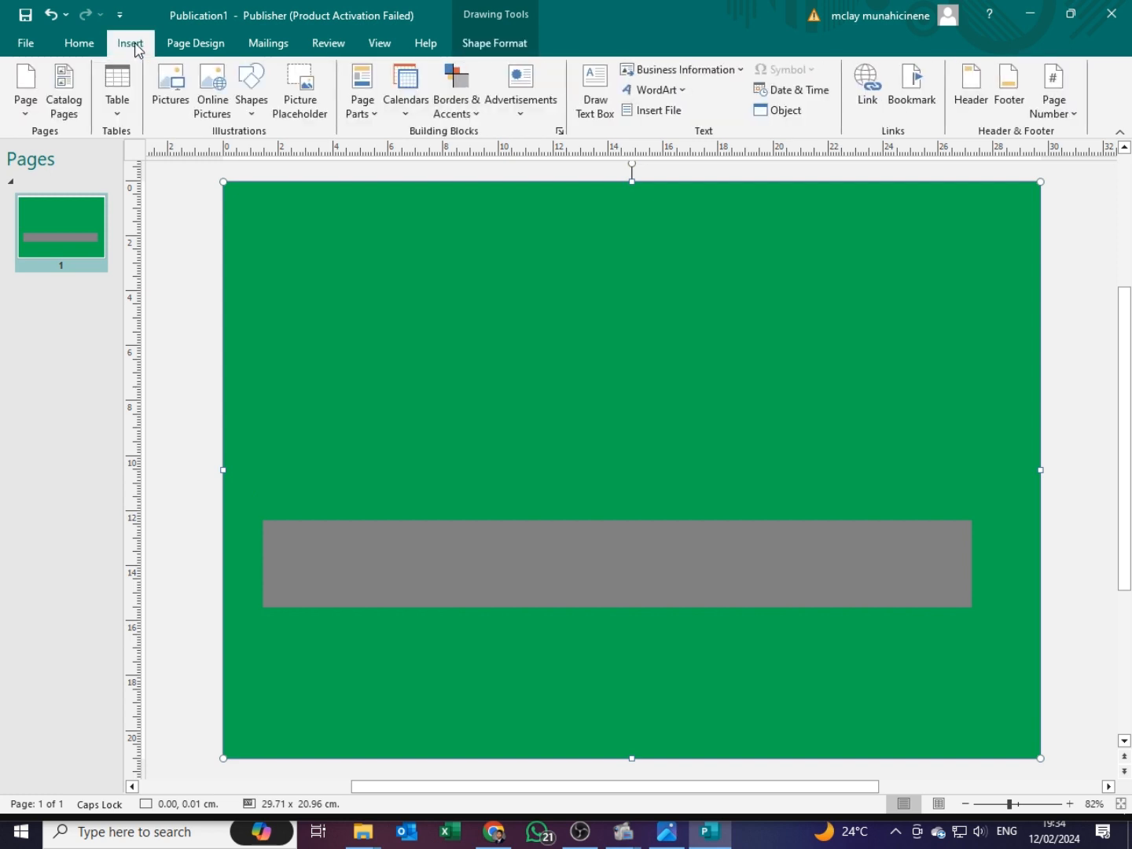
click(253, 115)
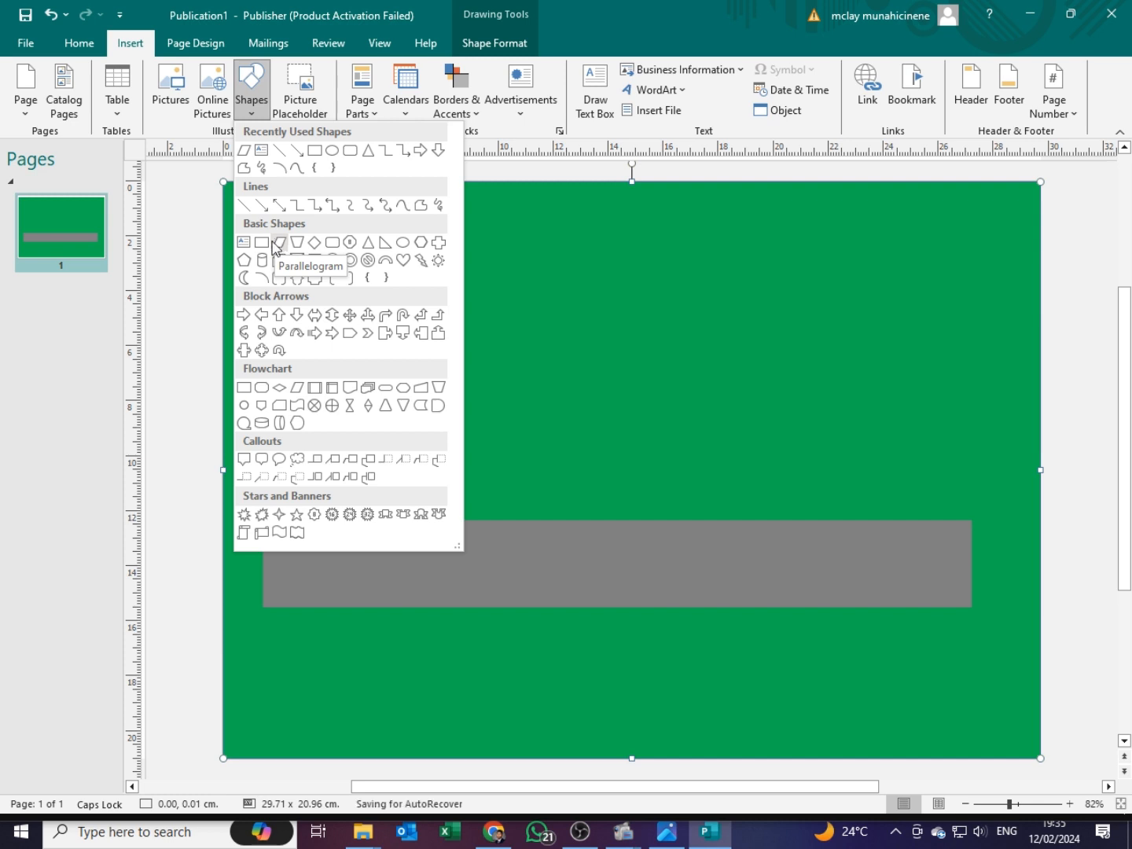
click(276, 244)
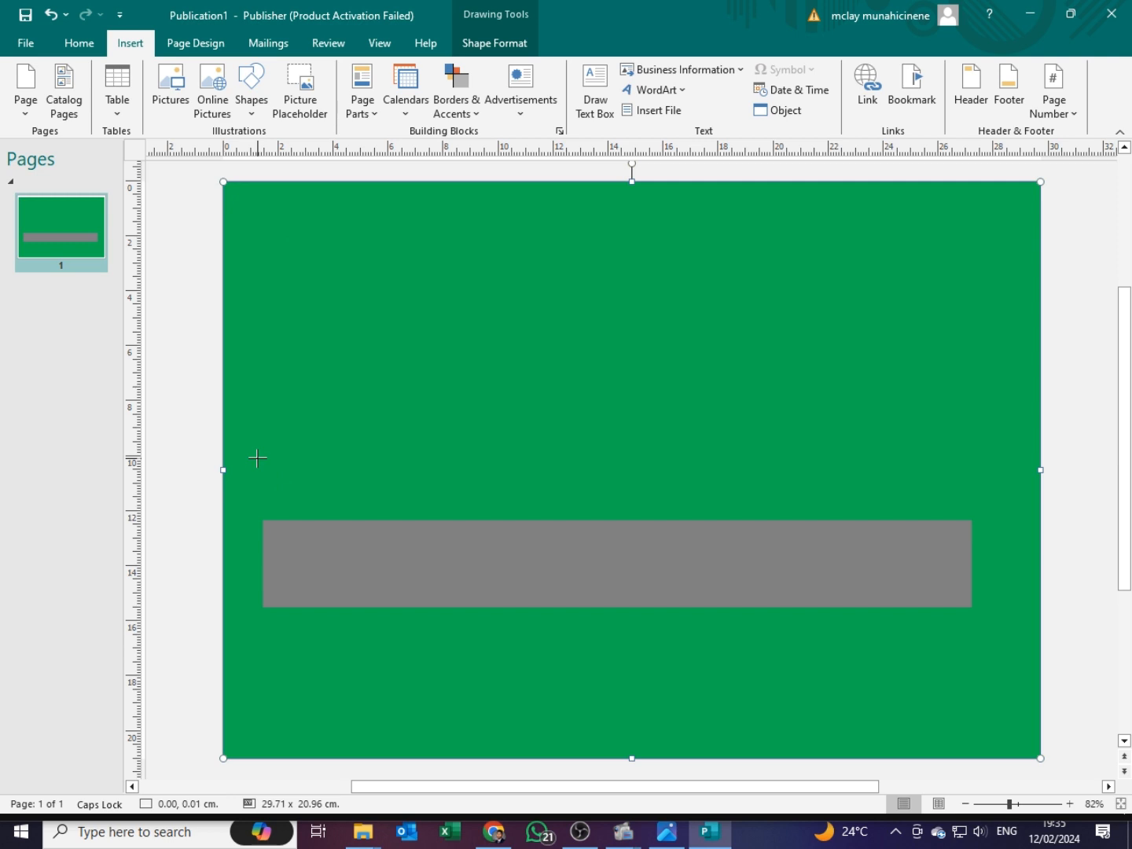
drag(258, 458, 674, 519)
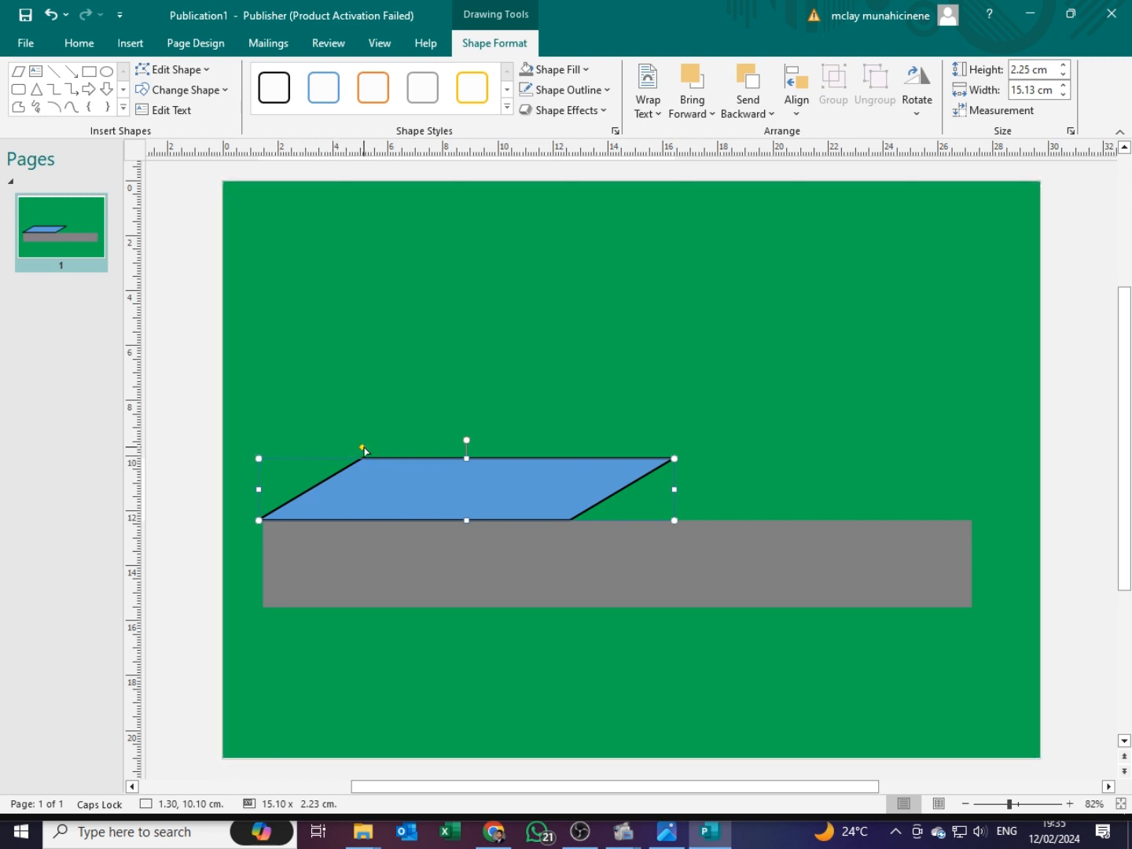
drag(363, 454, 292, 463)
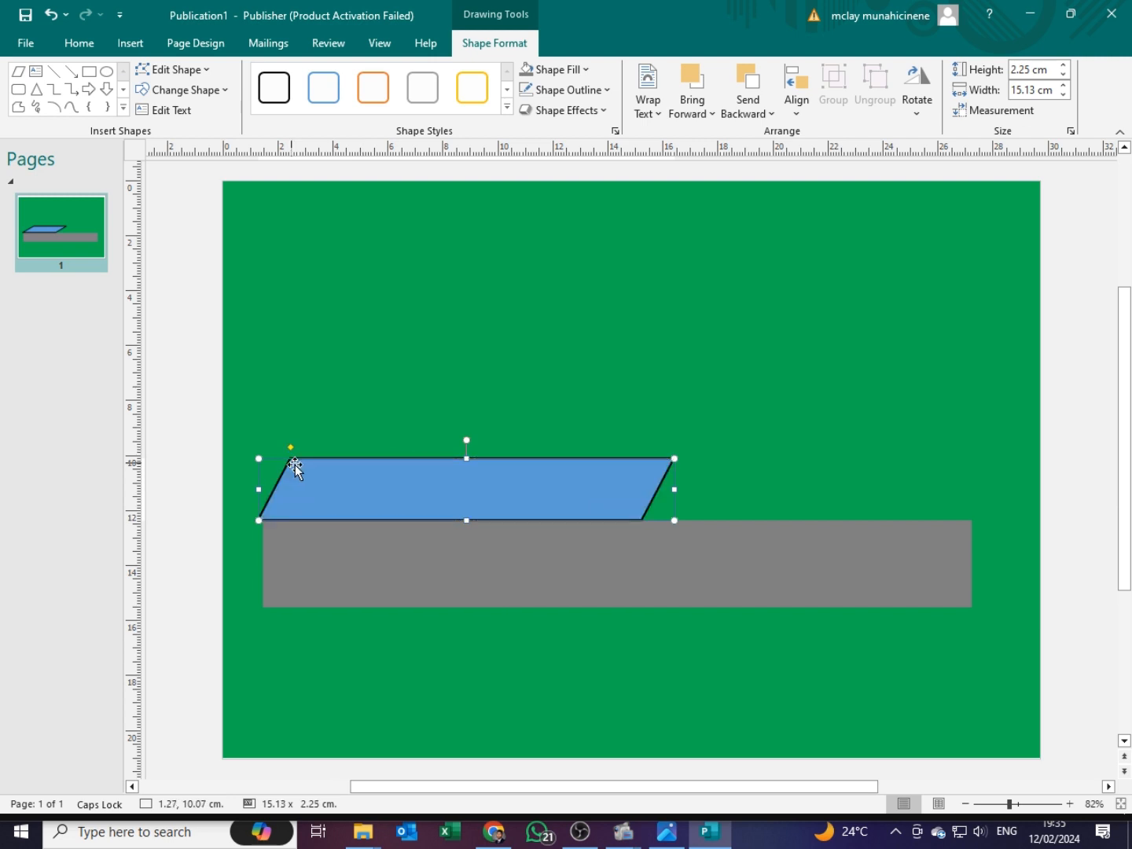
Nudge the parallelogram slightly to the right so its lower left corner lines up with the grey bar's left edge
click(473, 361)
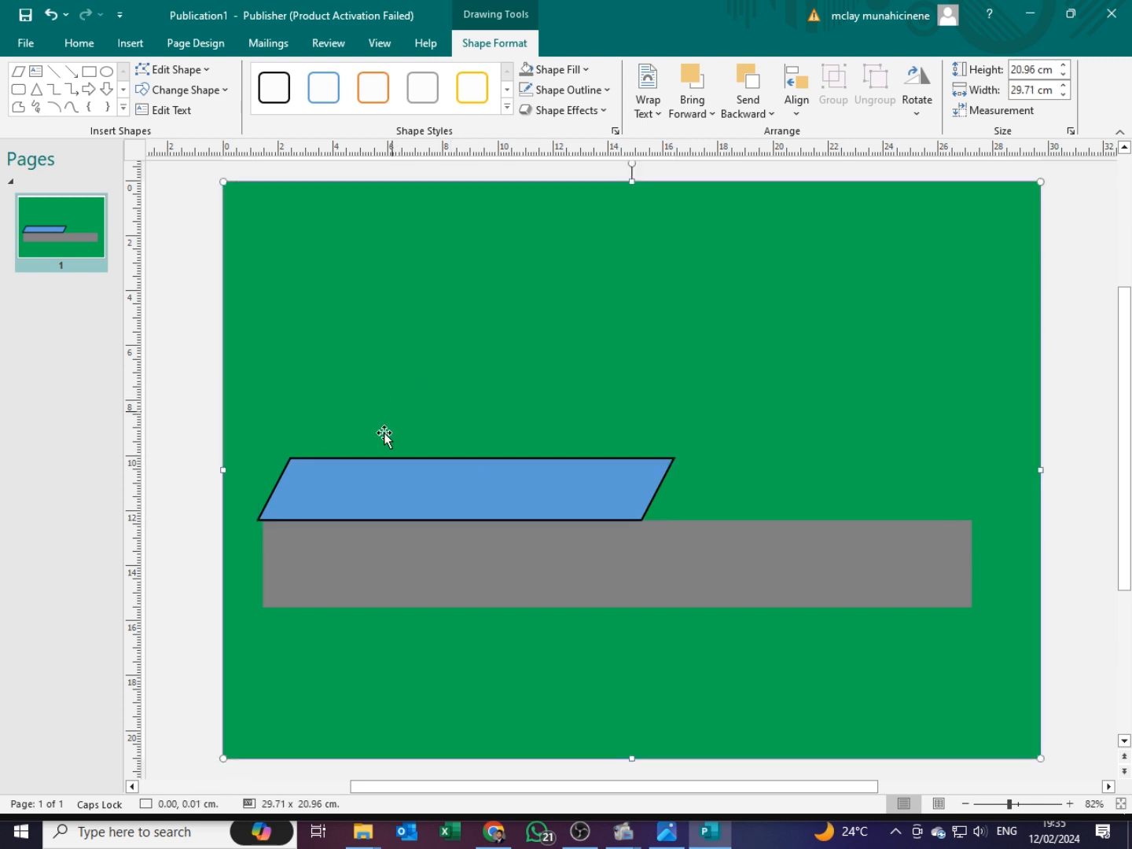
click(353, 499)
key(alt+Right)
key(alt+Right)
key(alt+Right)
key(alt+Right)
key(alt+Right)
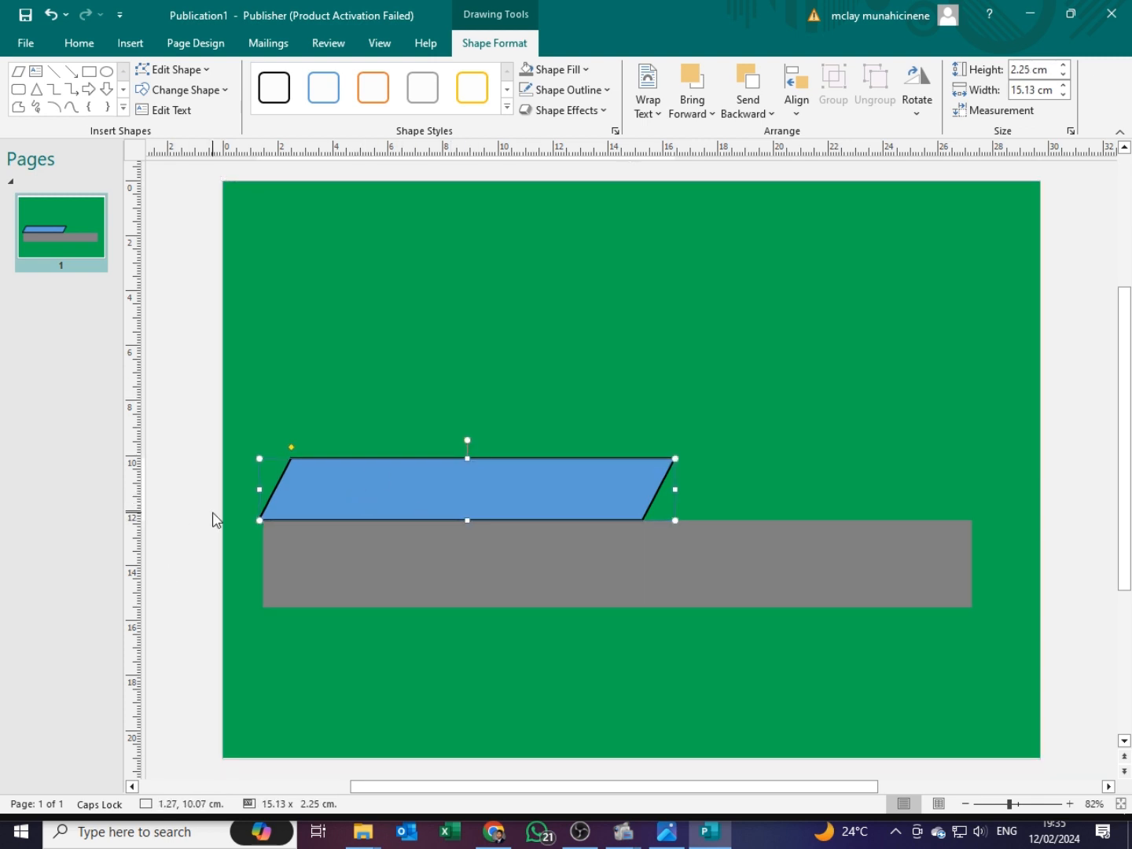
click(316, 385)
click(308, 492)
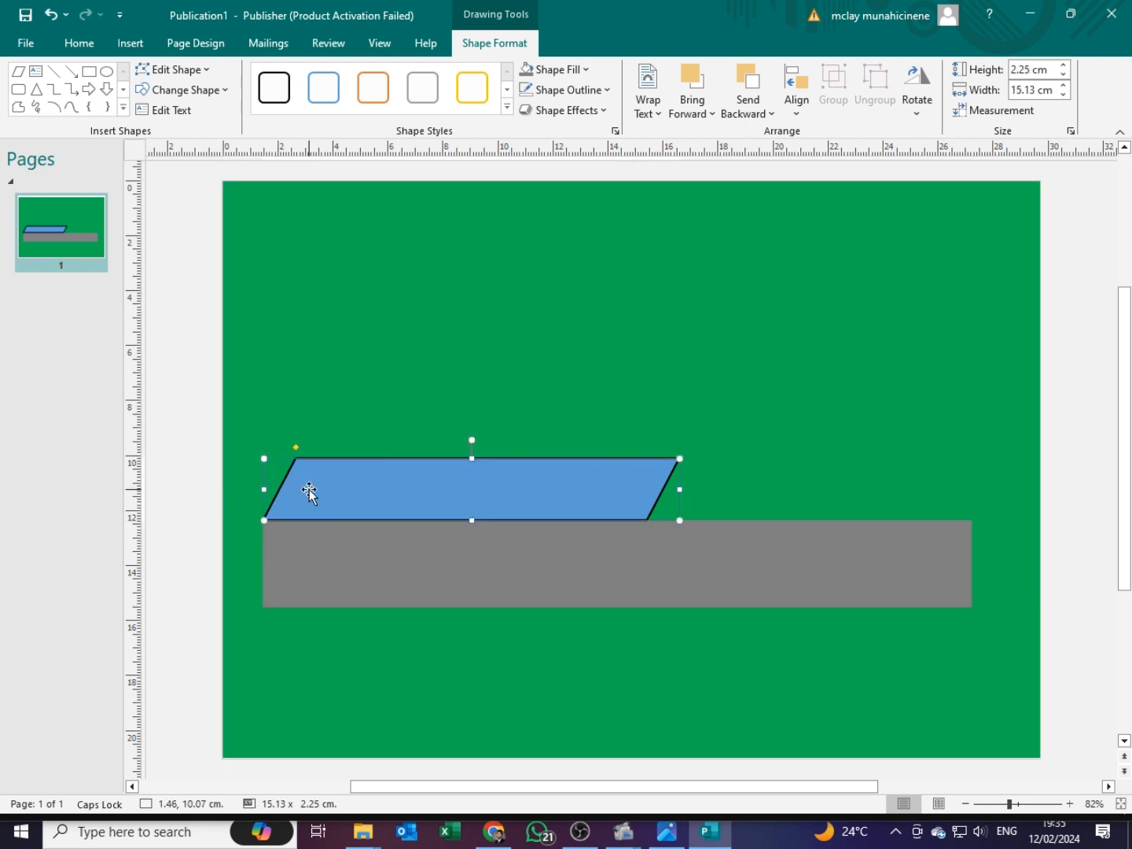
key(alt+Right)
key(alt+Right)
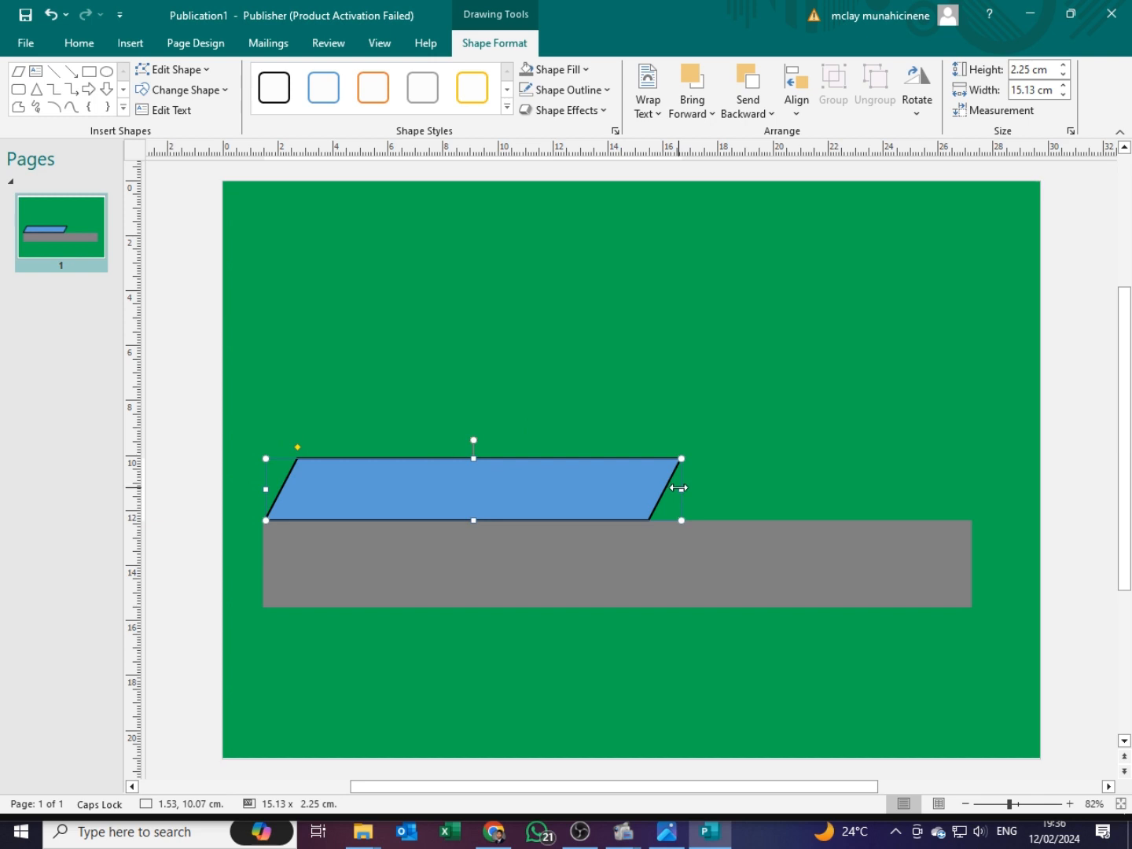
Shrink the parallelogram to about 10.1 cm wide and 1.8 cm high, and fill it with standard dark red
drag(678, 488, 542, 489)
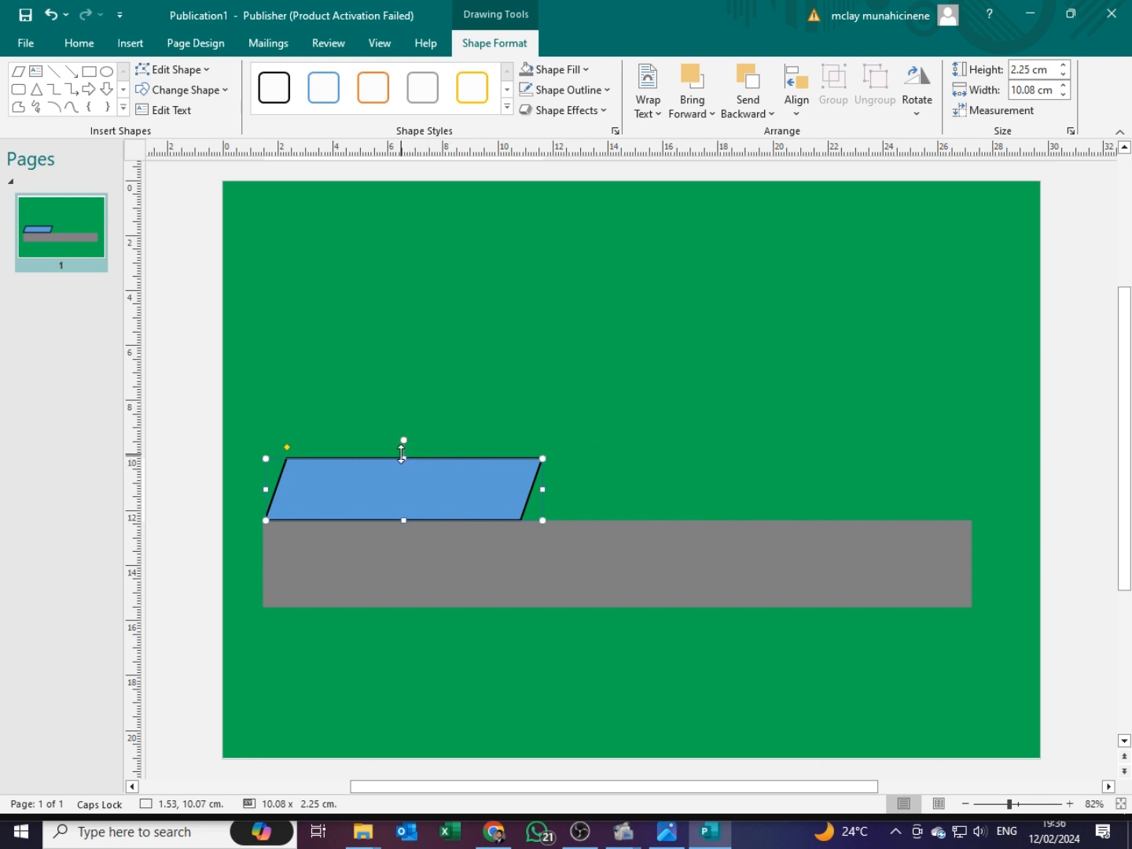
drag(404, 459, 407, 470)
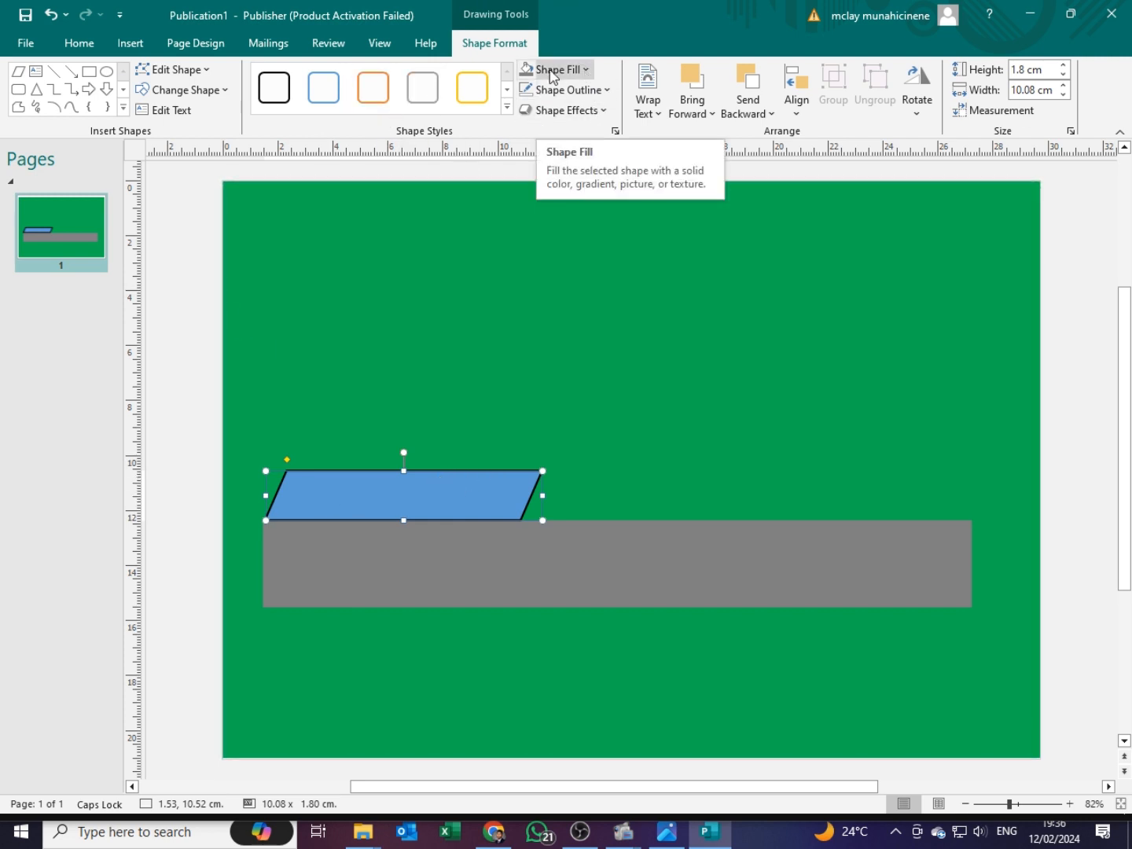
click(587, 70)
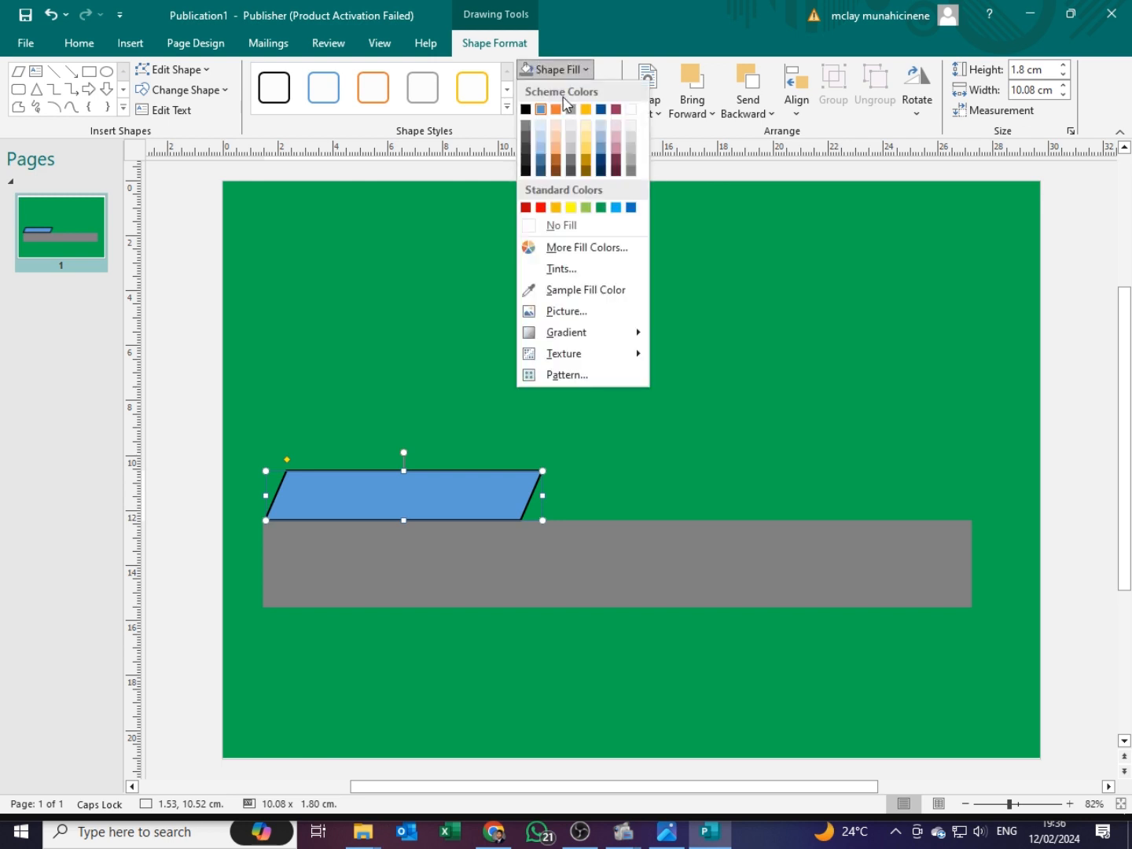
click(526, 209)
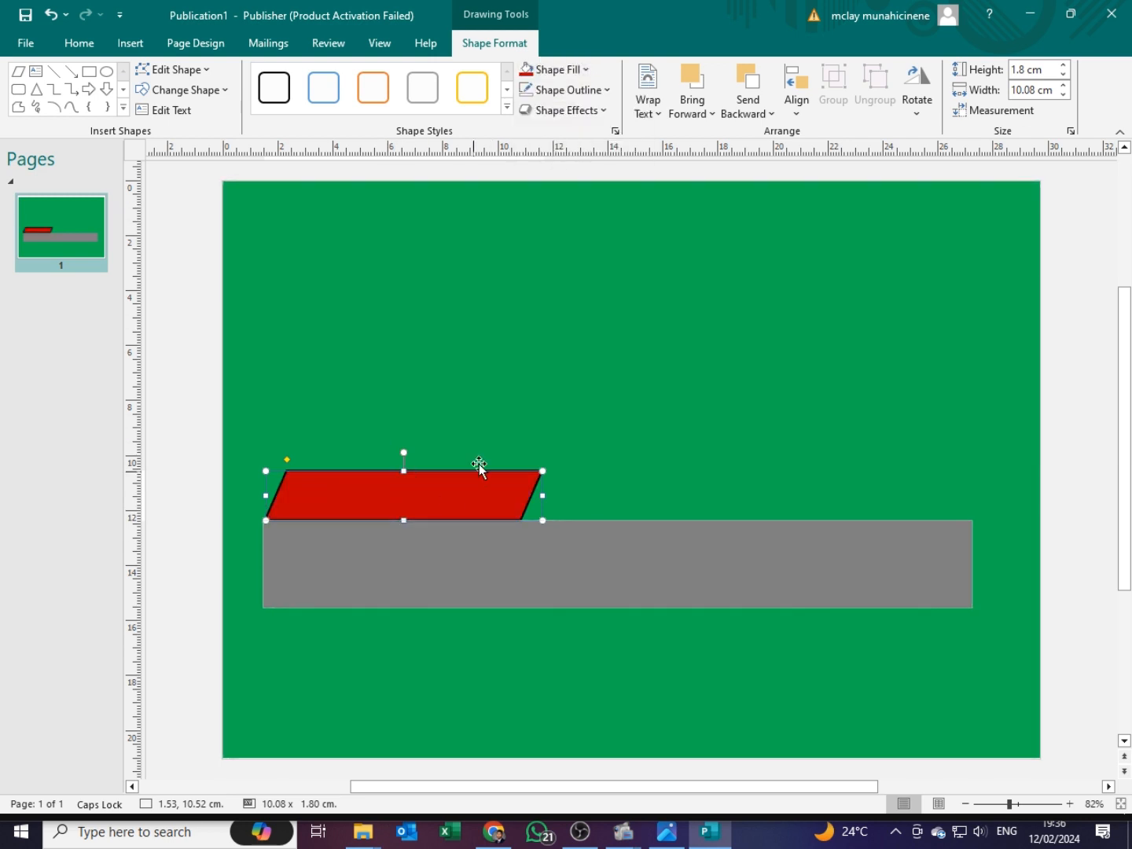
Fill the parallelogram on the grey bar with the plum scheme colour
click(586, 72)
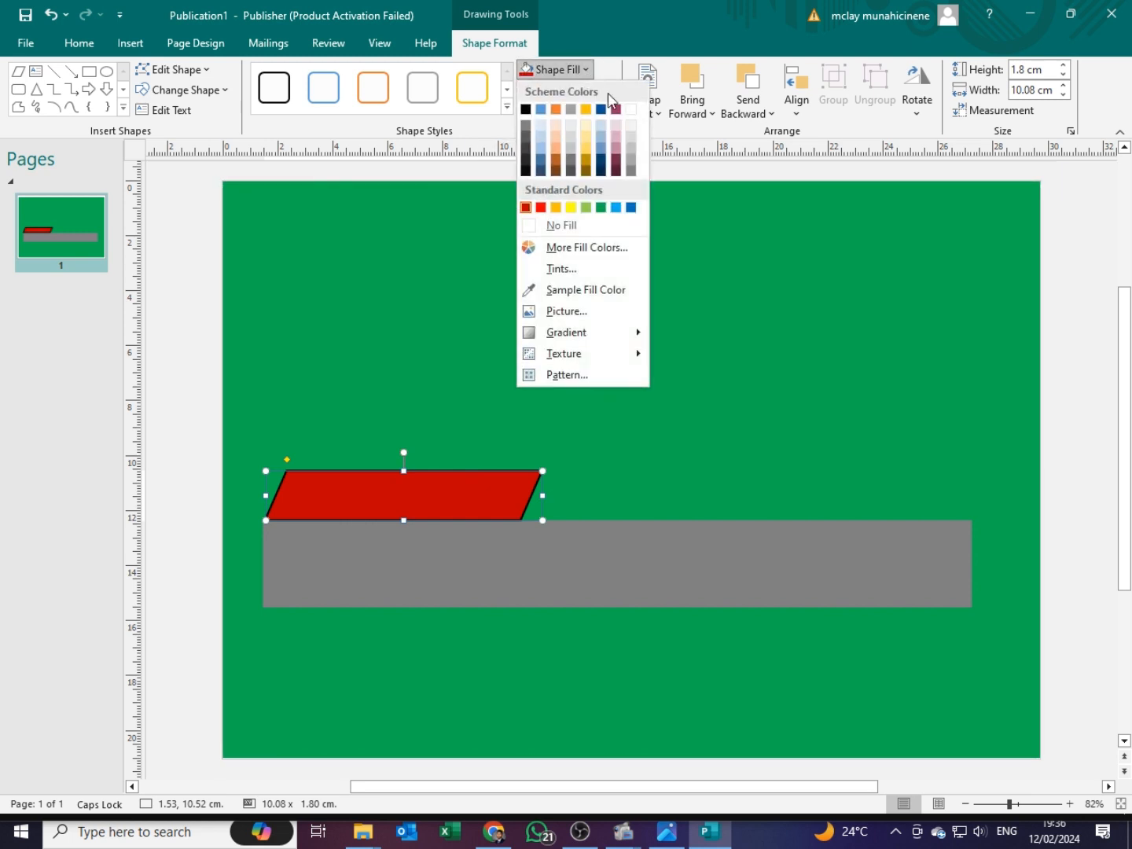
click(614, 109)
click(344, 435)
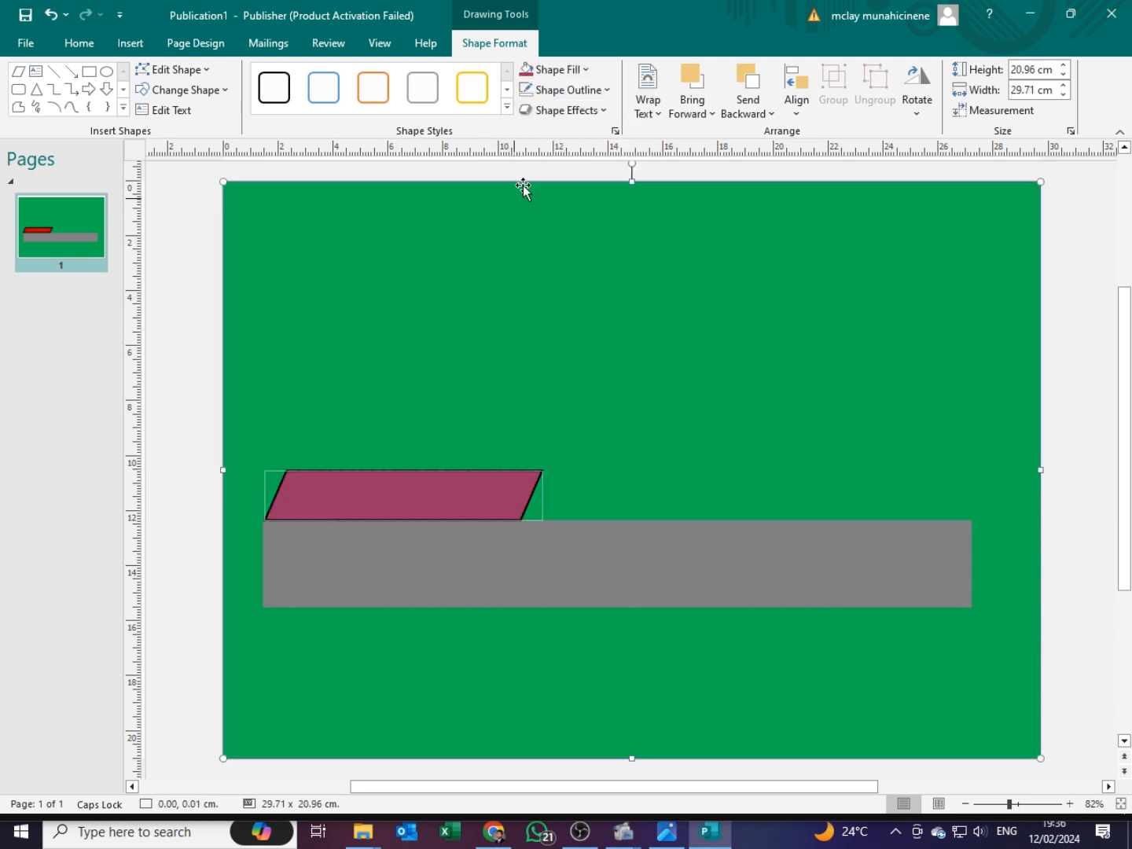
click(588, 73)
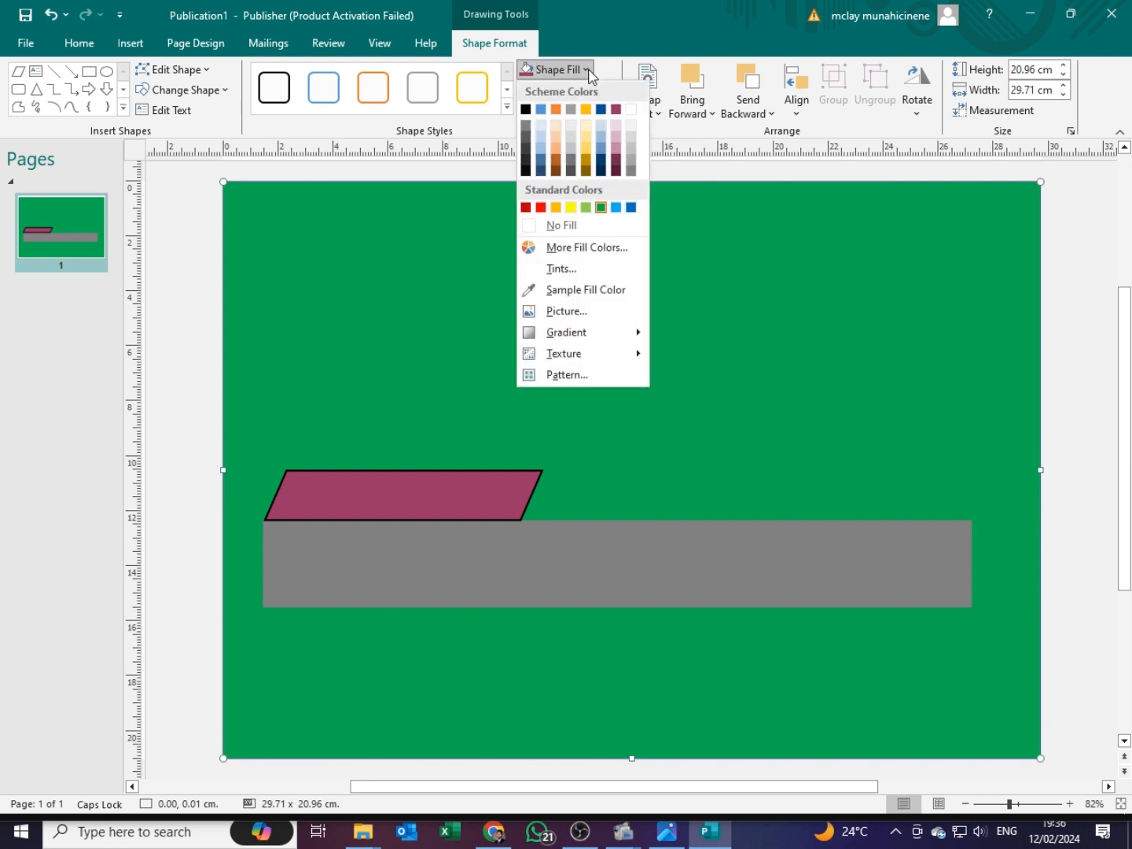
click(615, 169)
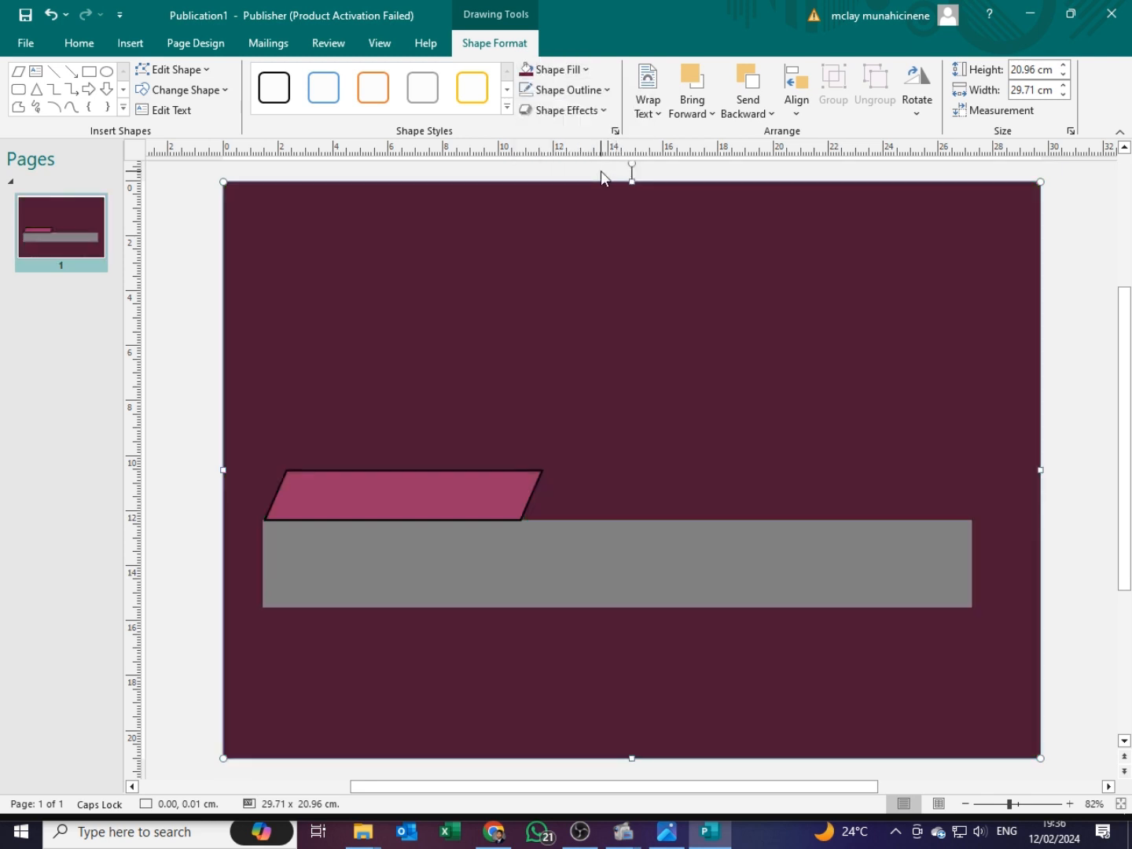
key(ctrl+z)
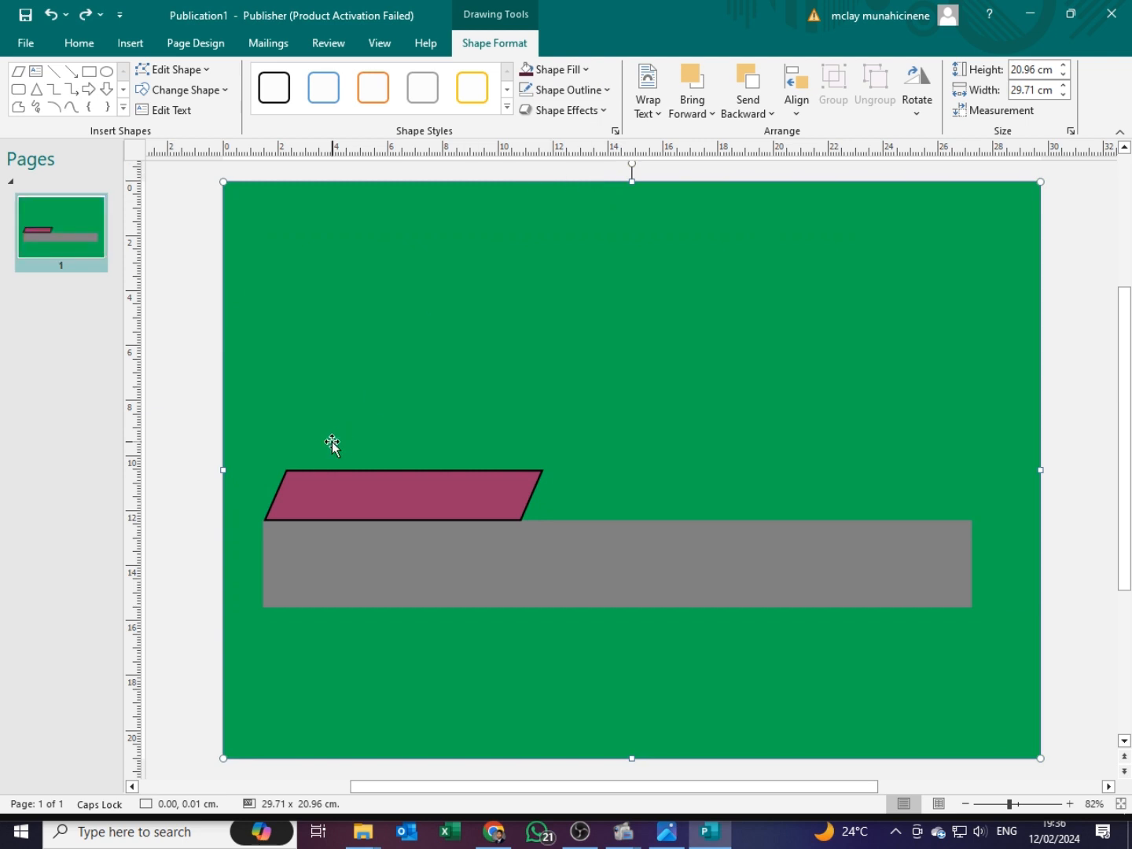
Fill the parallelogram with the darkest shade of the plum scheme colour and remove its outline
click(431, 501)
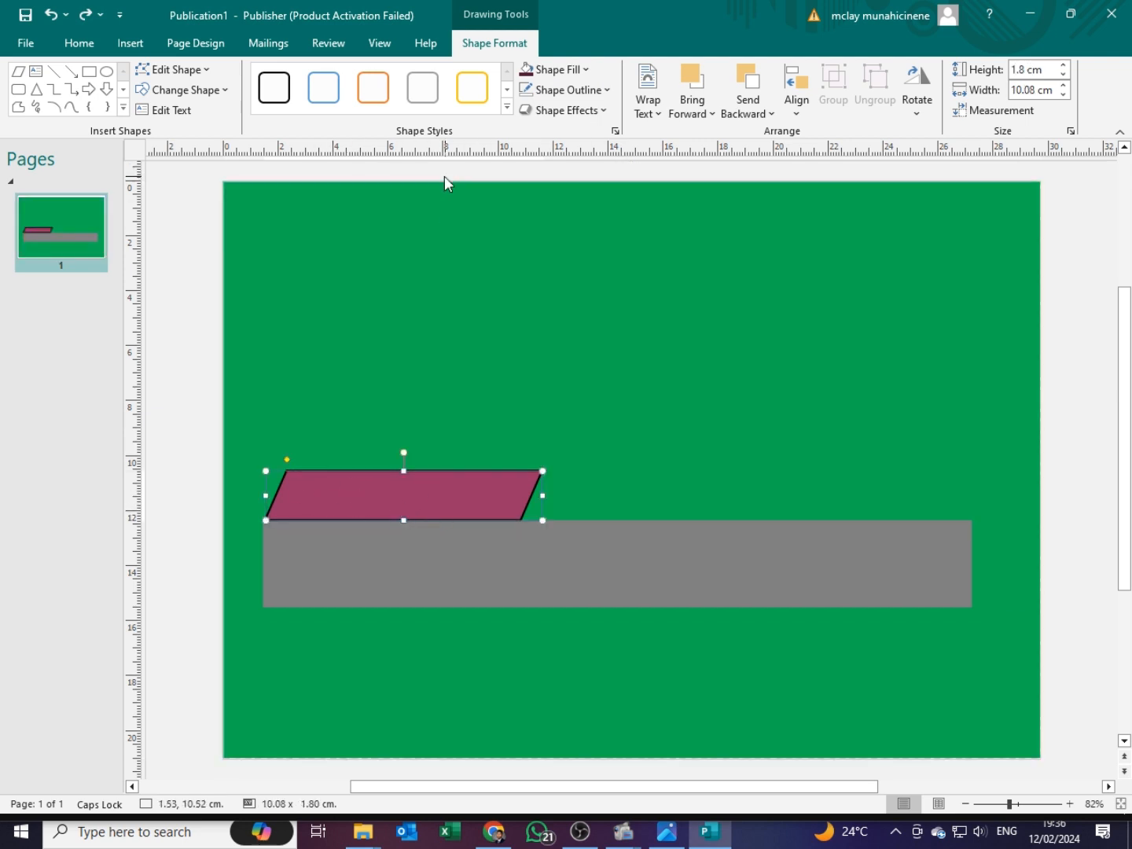
click(584, 70)
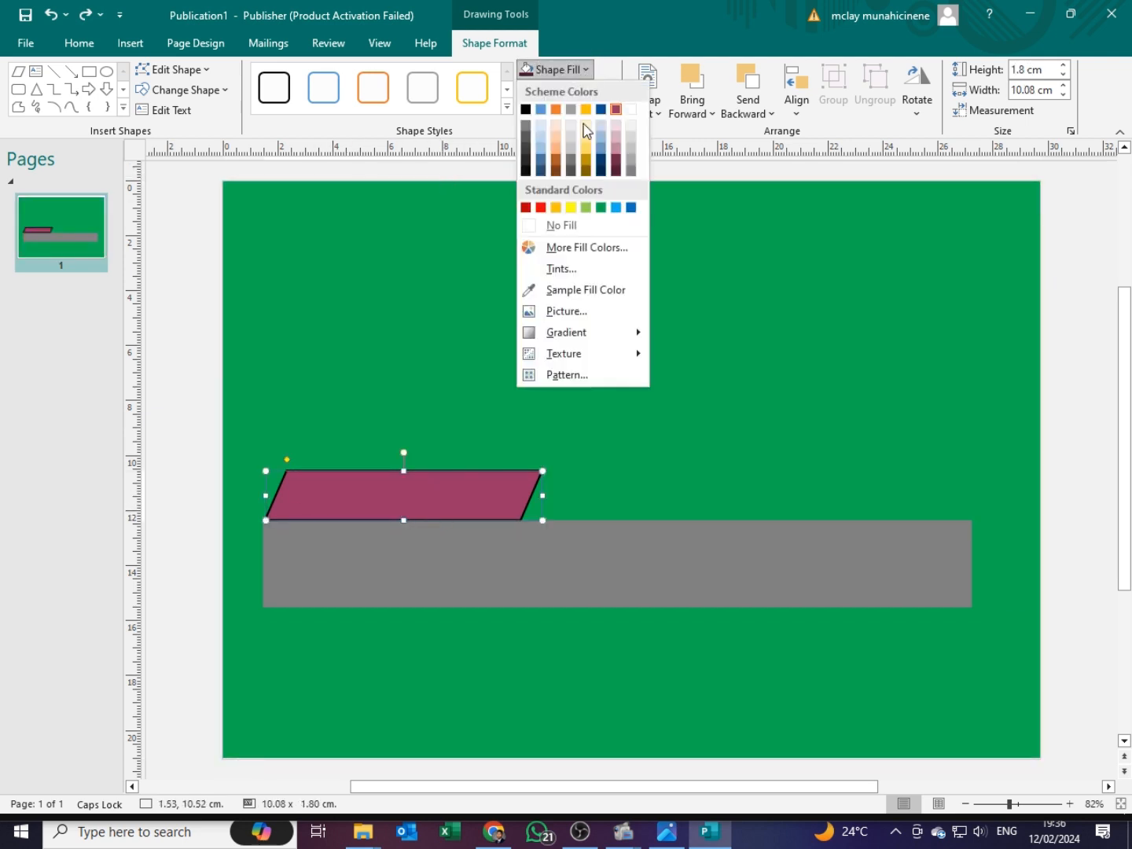
click(615, 170)
click(358, 546)
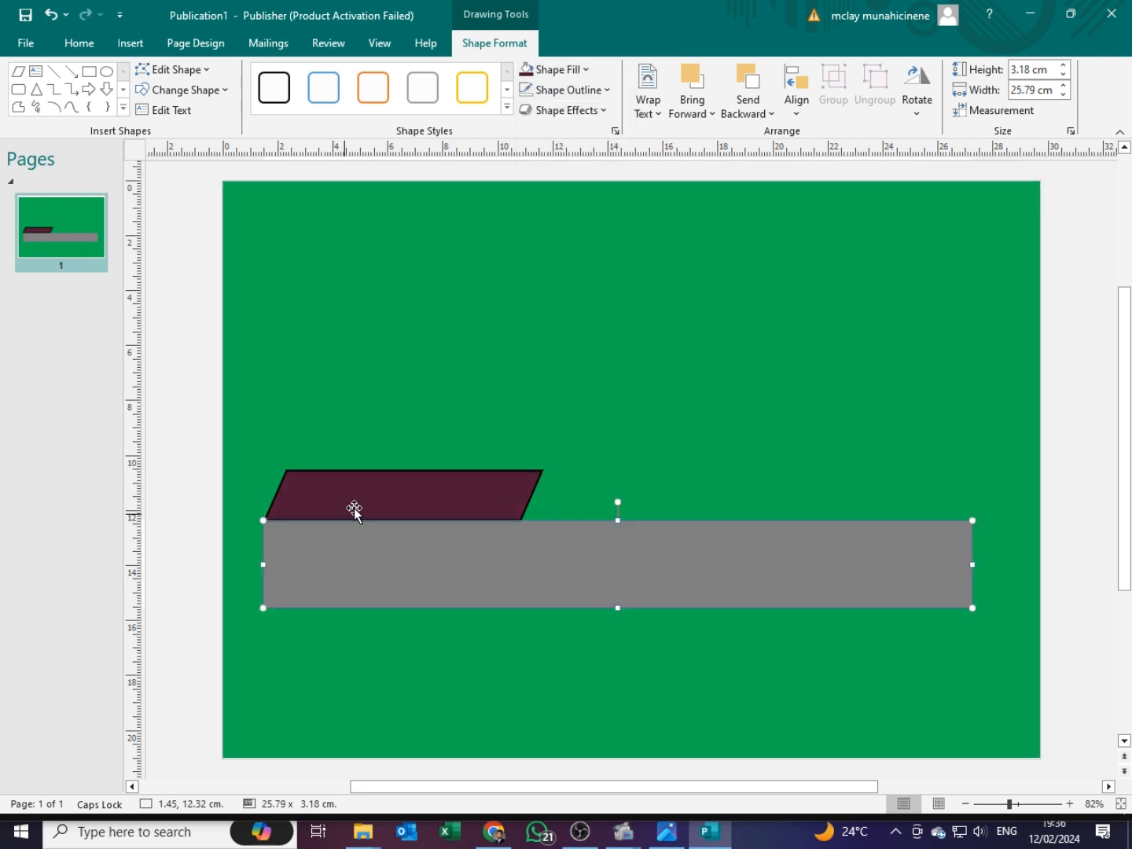
click(417, 495)
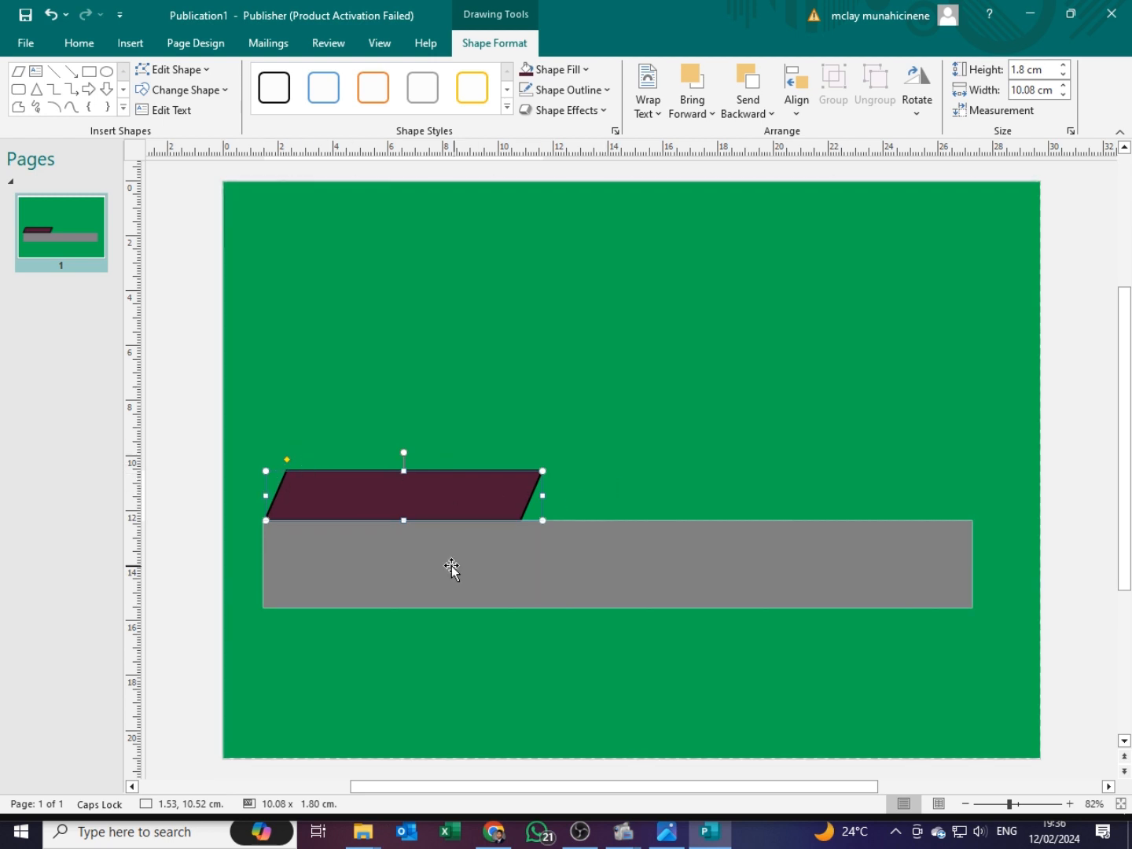
click(606, 91)
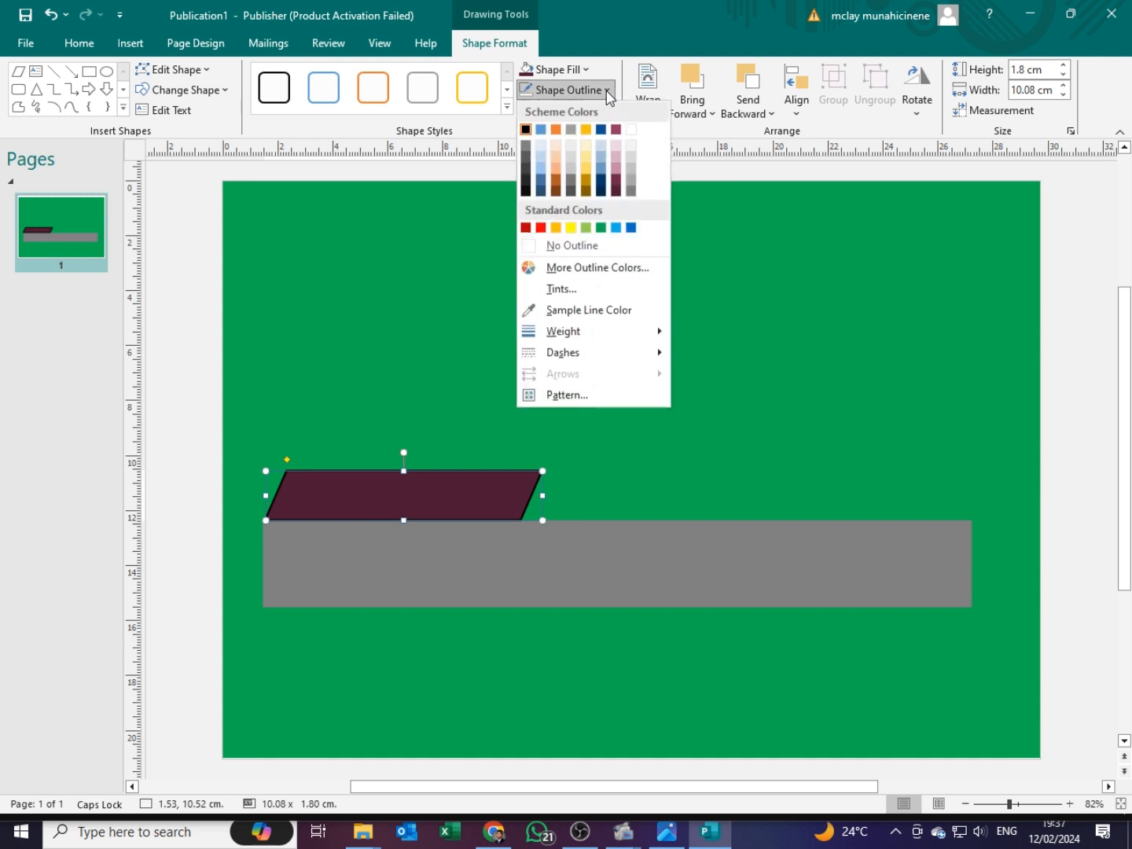
click(583, 250)
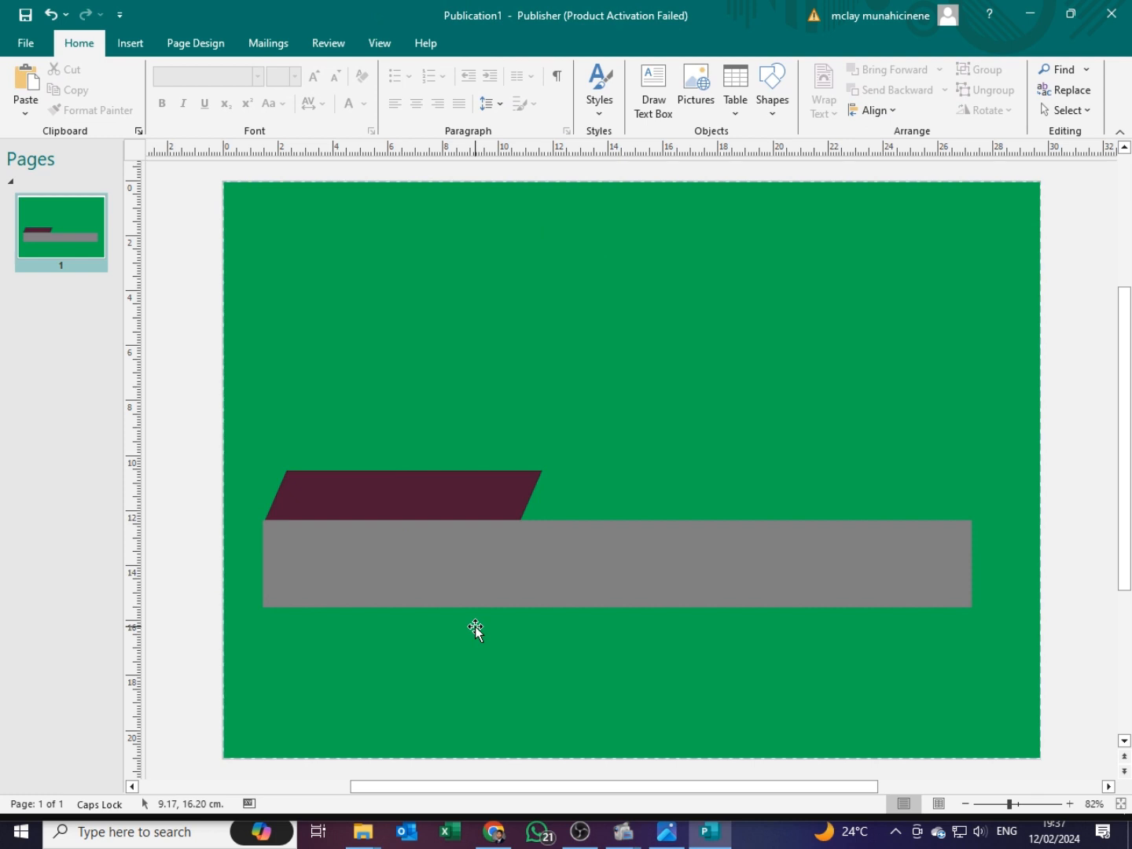
click(342, 510)
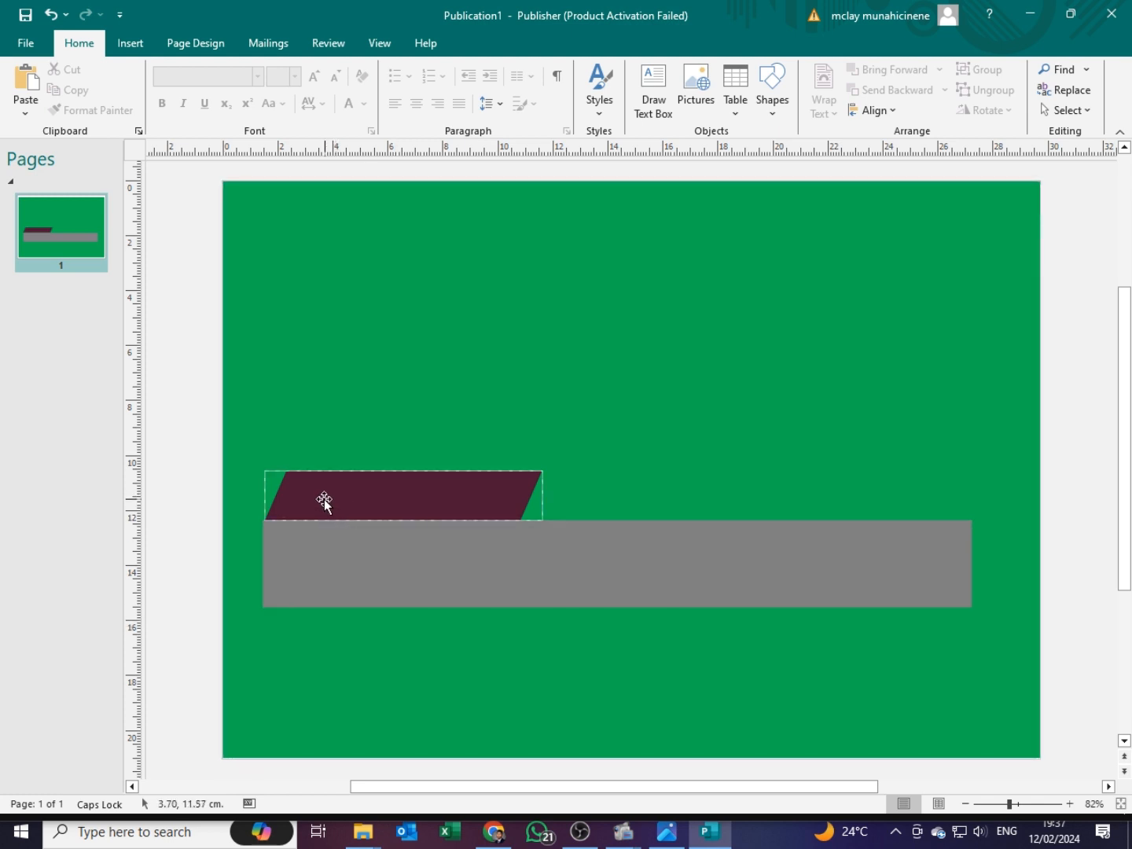
click(321, 524)
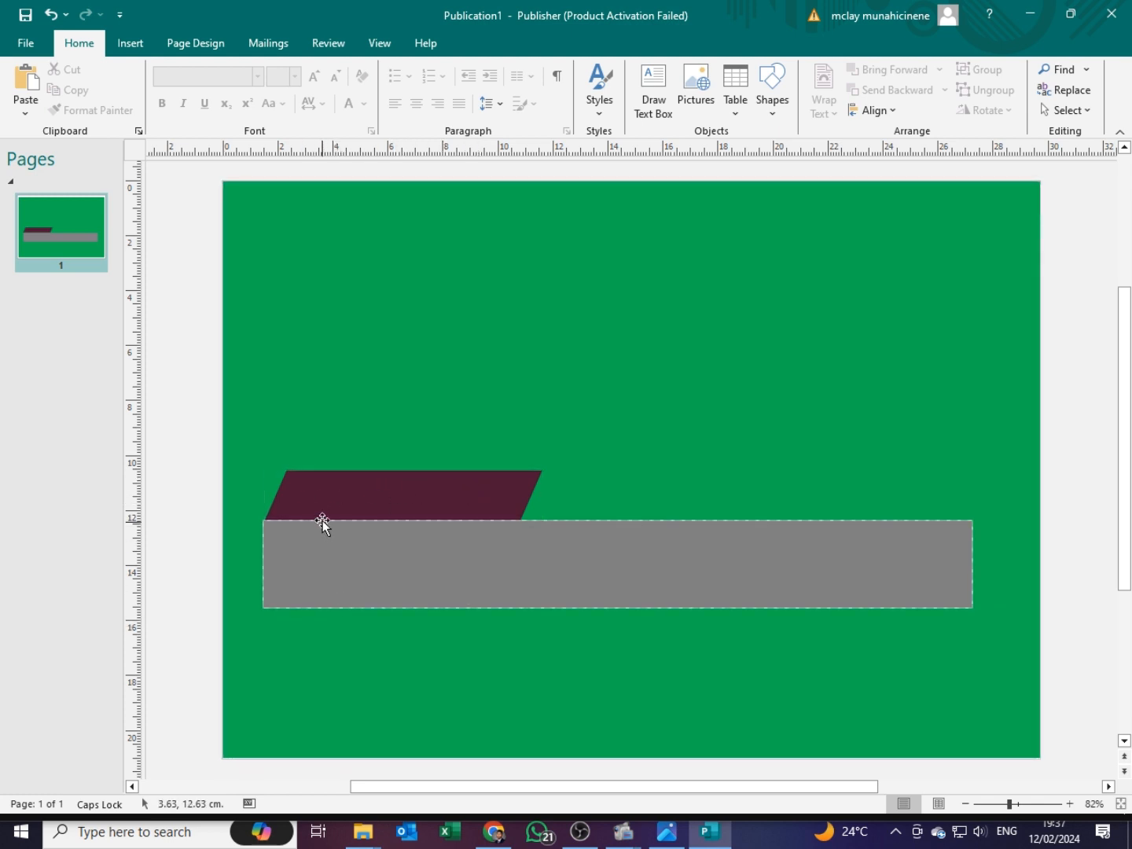
click(434, 507)
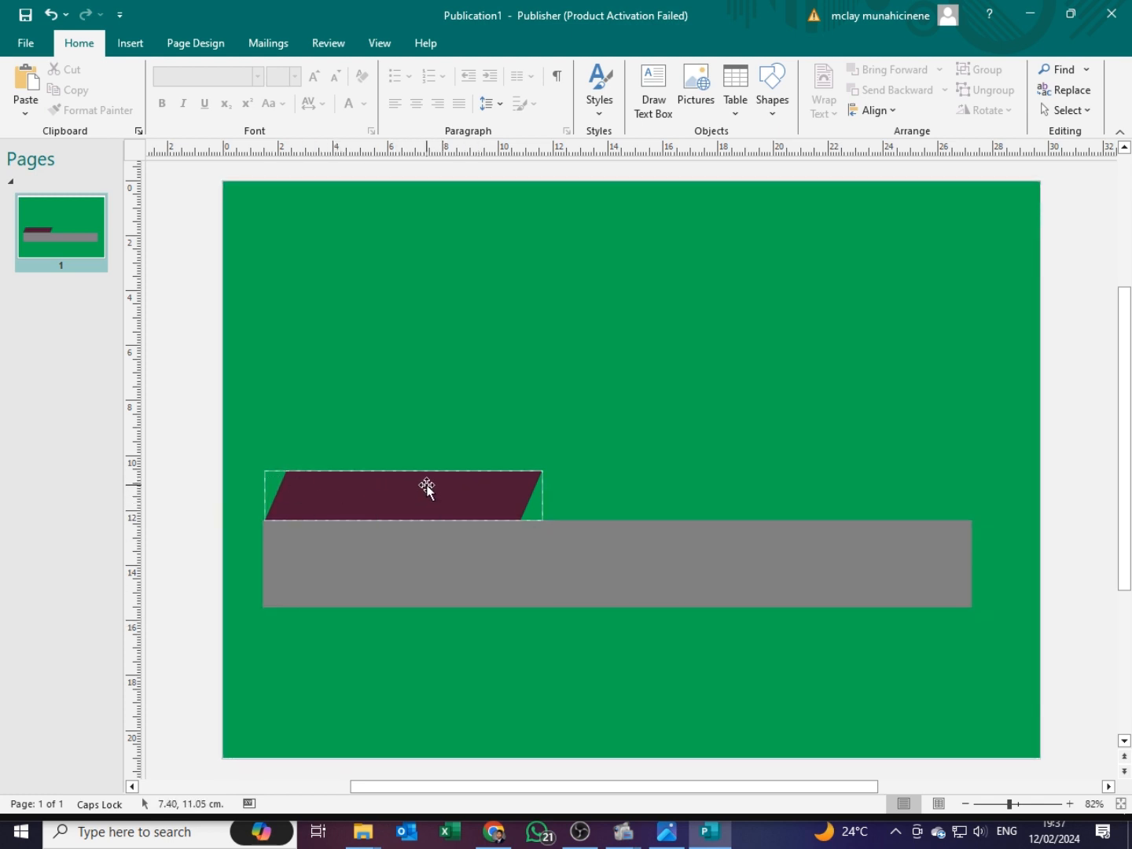
click(299, 568)
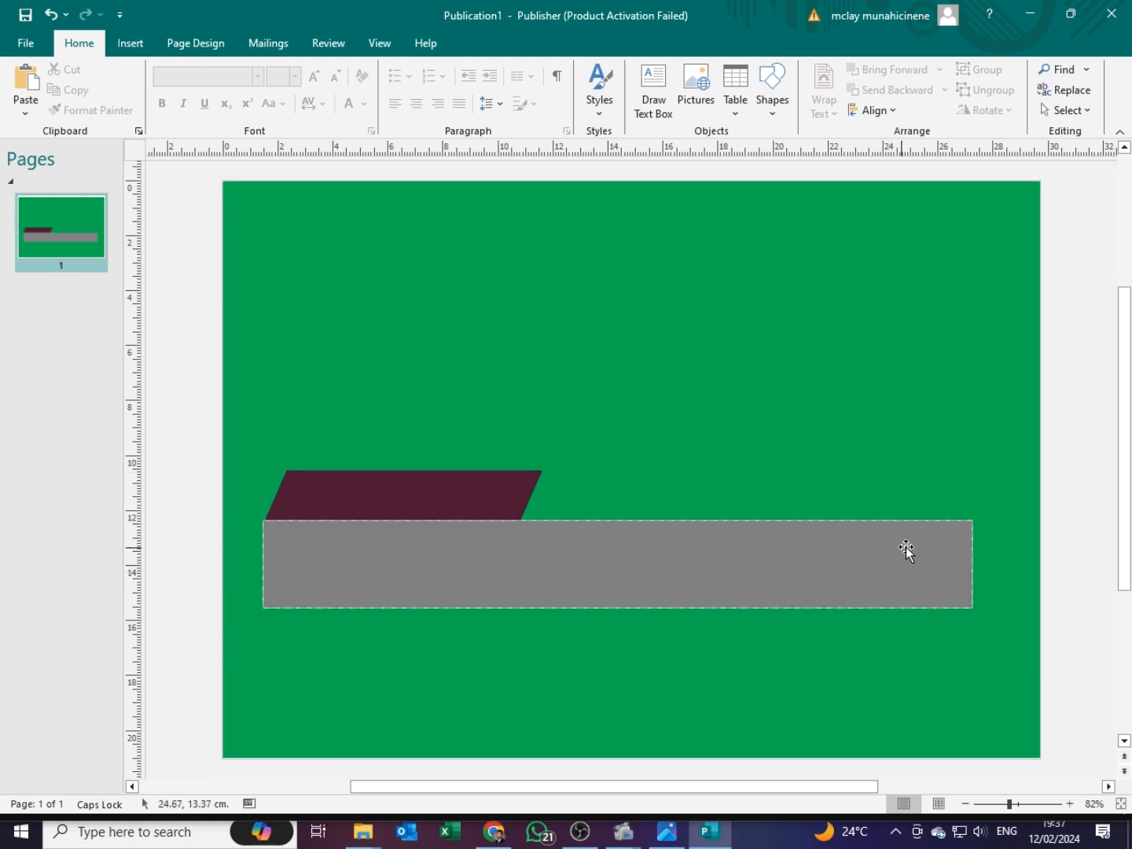
click(1072, 509)
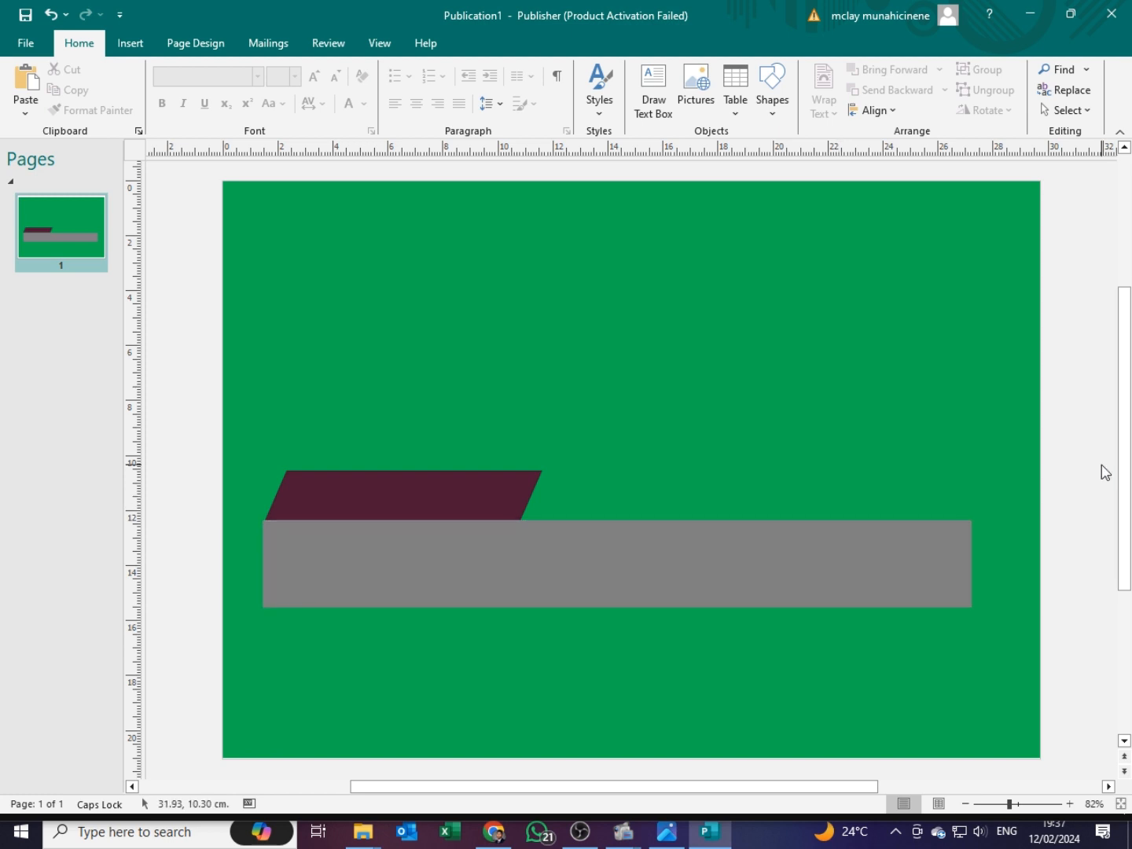
click(346, 361)
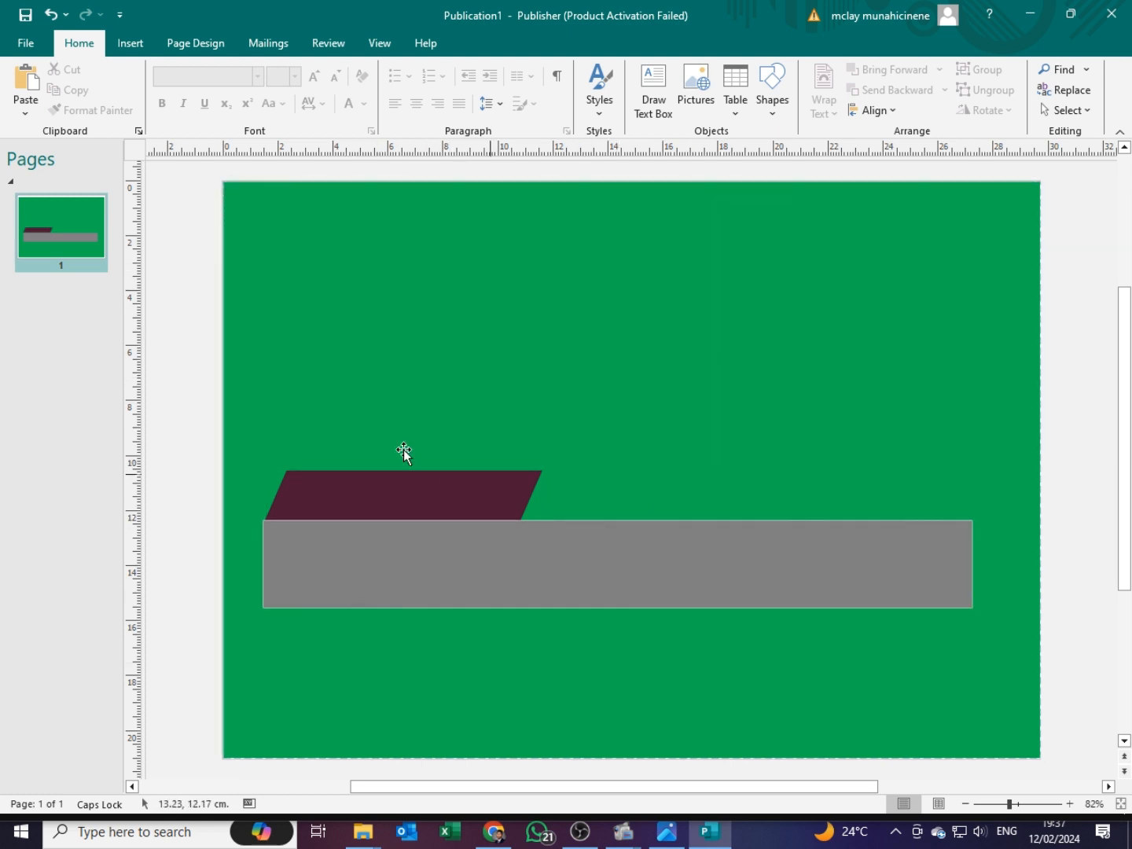
click(525, 476)
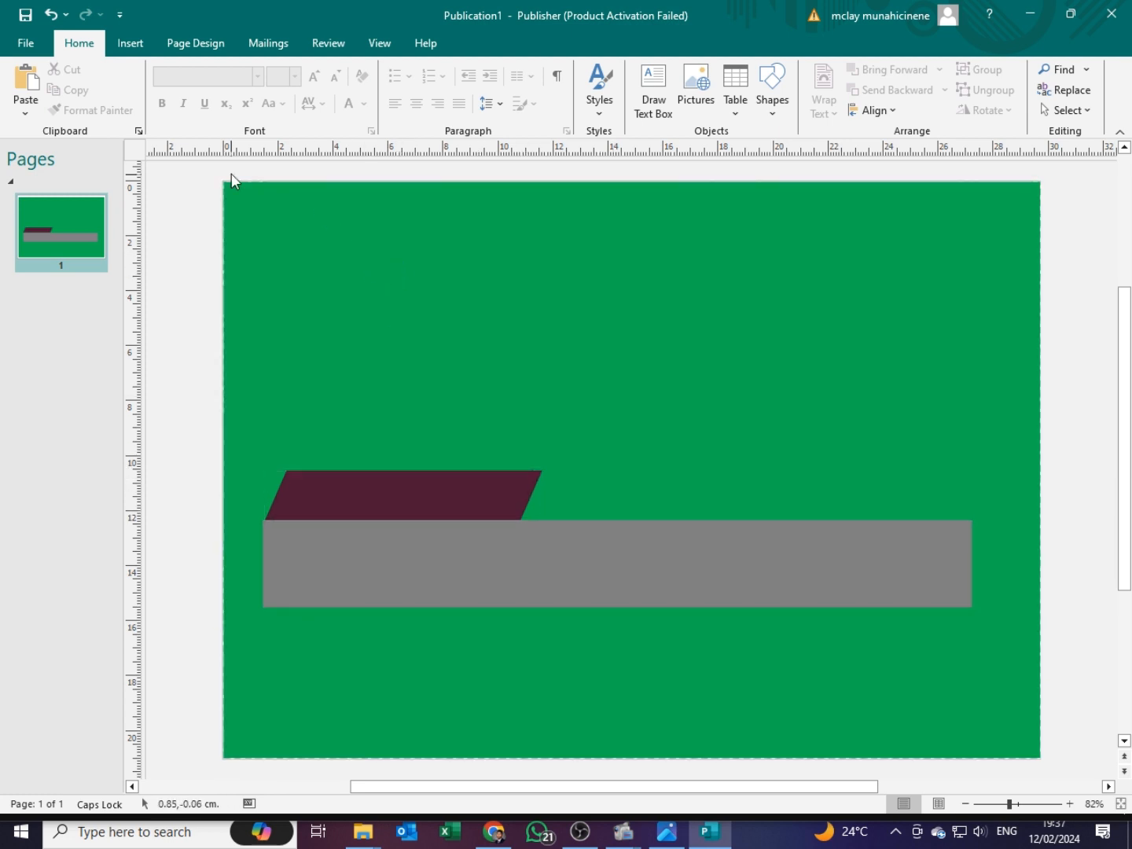
Start saving a copy of the publication to the Desktop in JPEG File Interchange Format
click(28, 46)
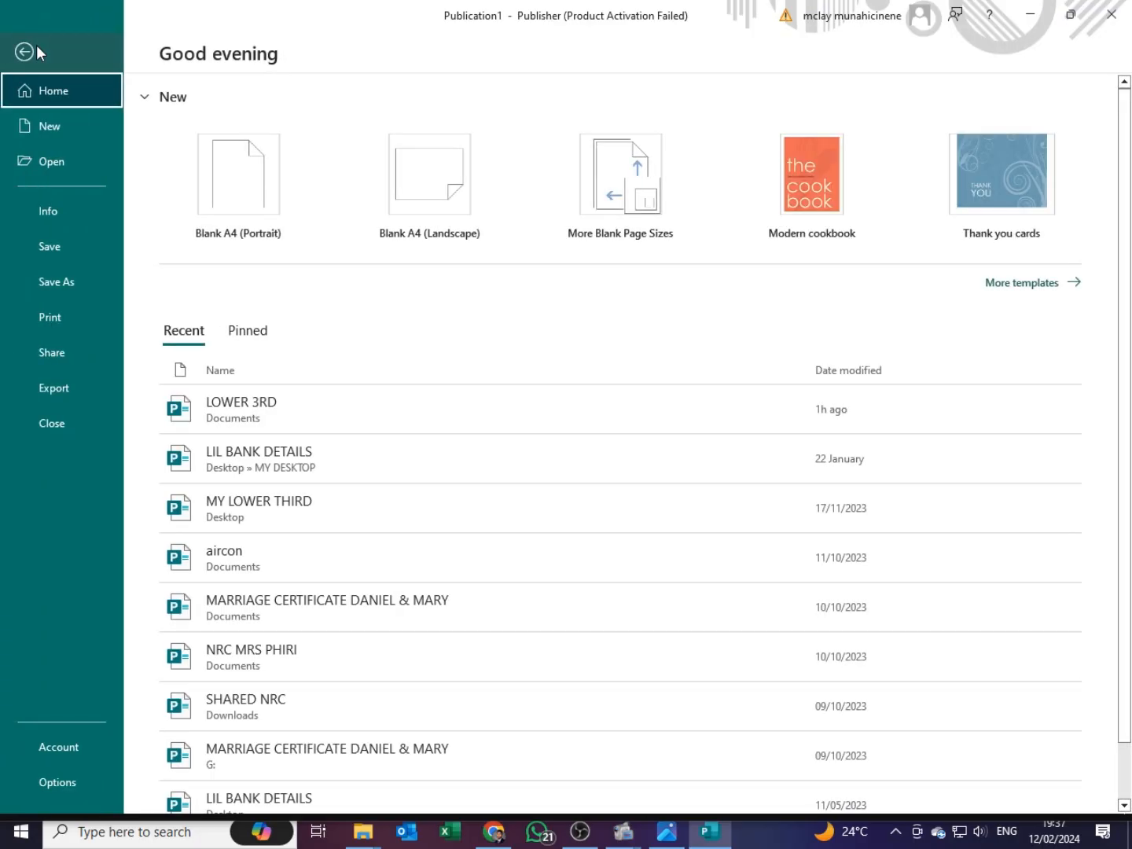
click(72, 289)
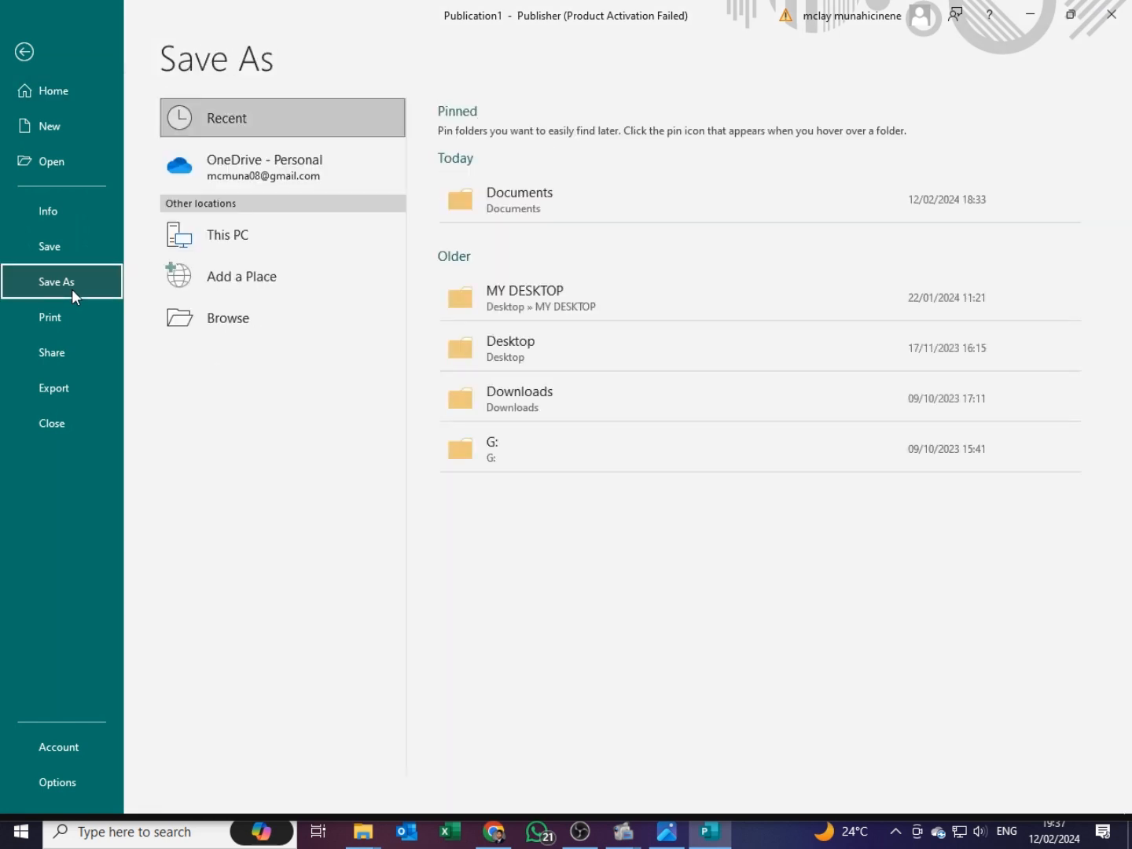
click(232, 247)
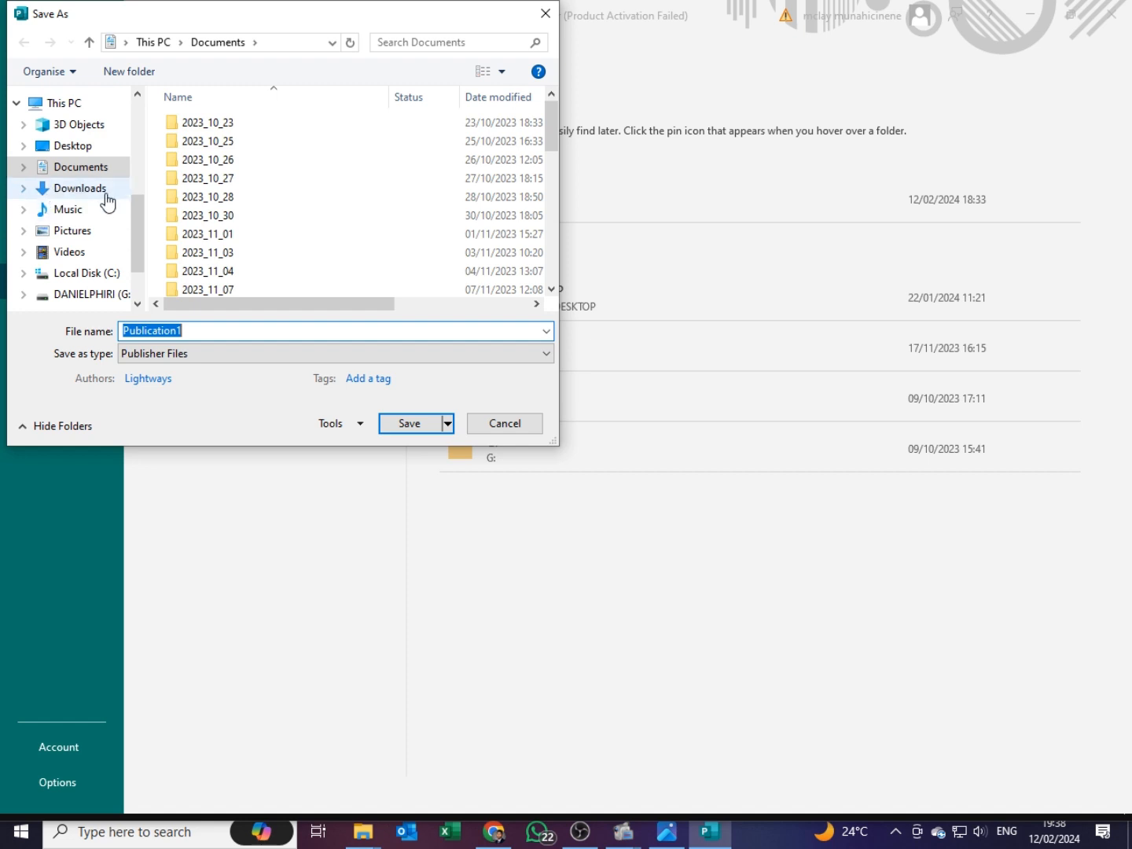
click(78, 149)
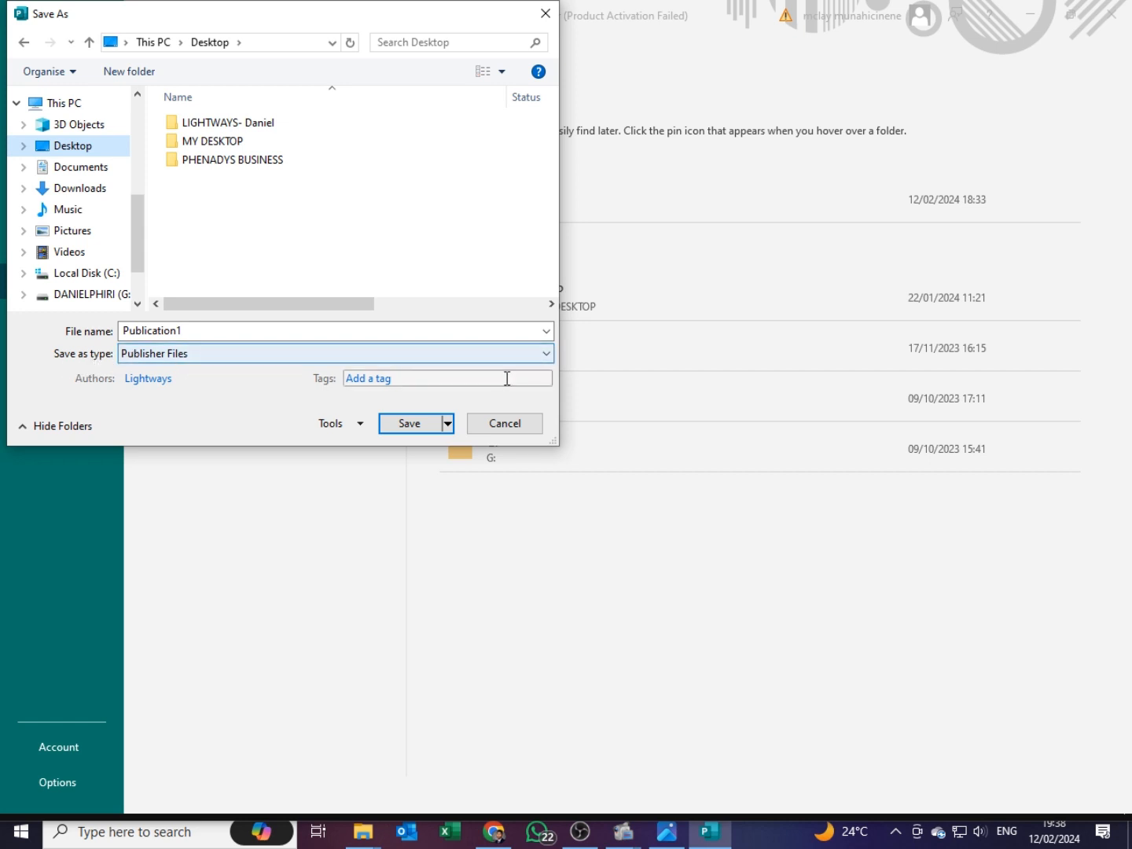
click(544, 355)
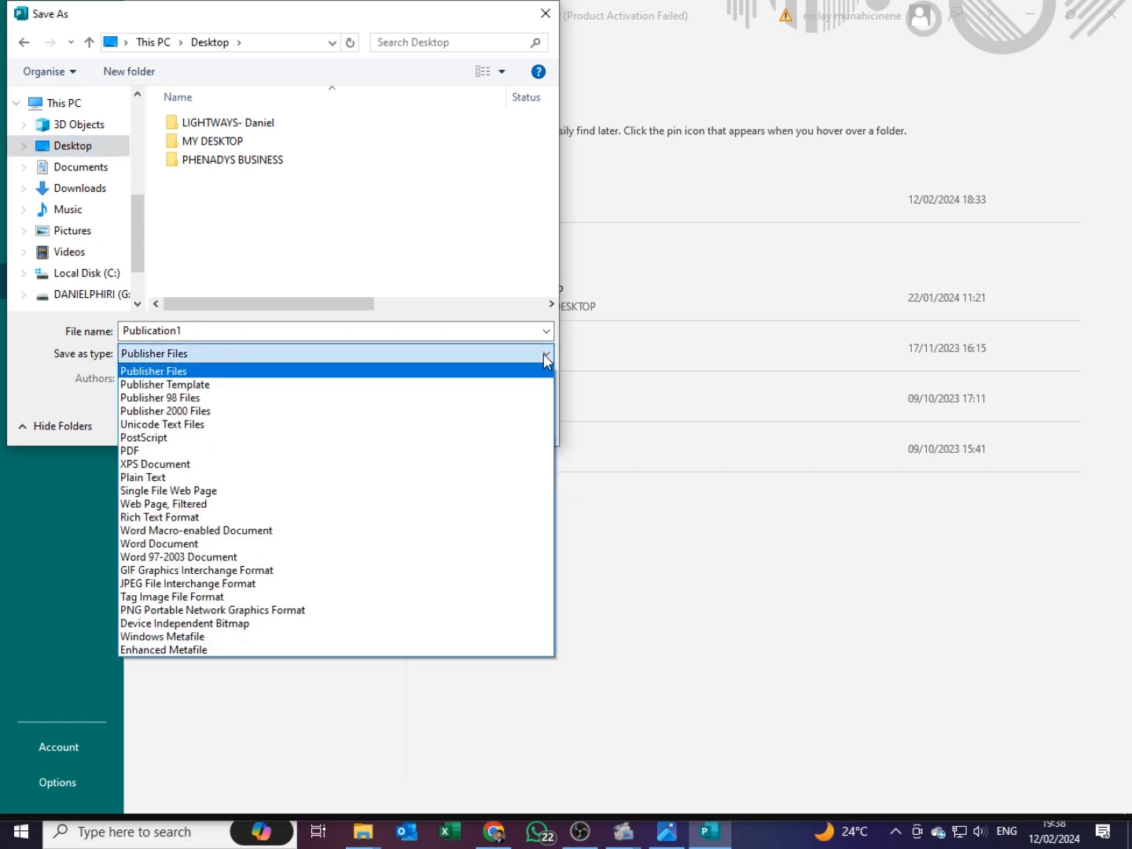
click(152, 587)
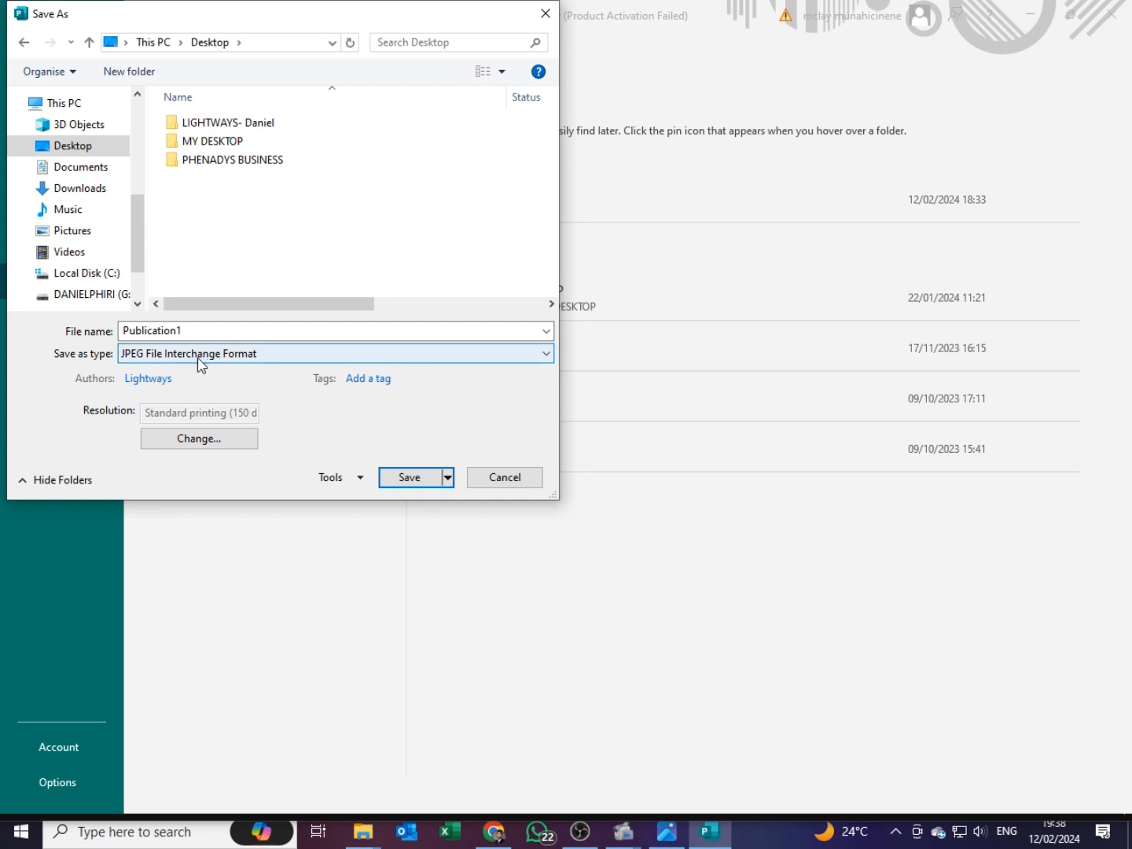
Name the JPEG file GREY N MAROON LOWER THIRD and save it
click(227, 330)
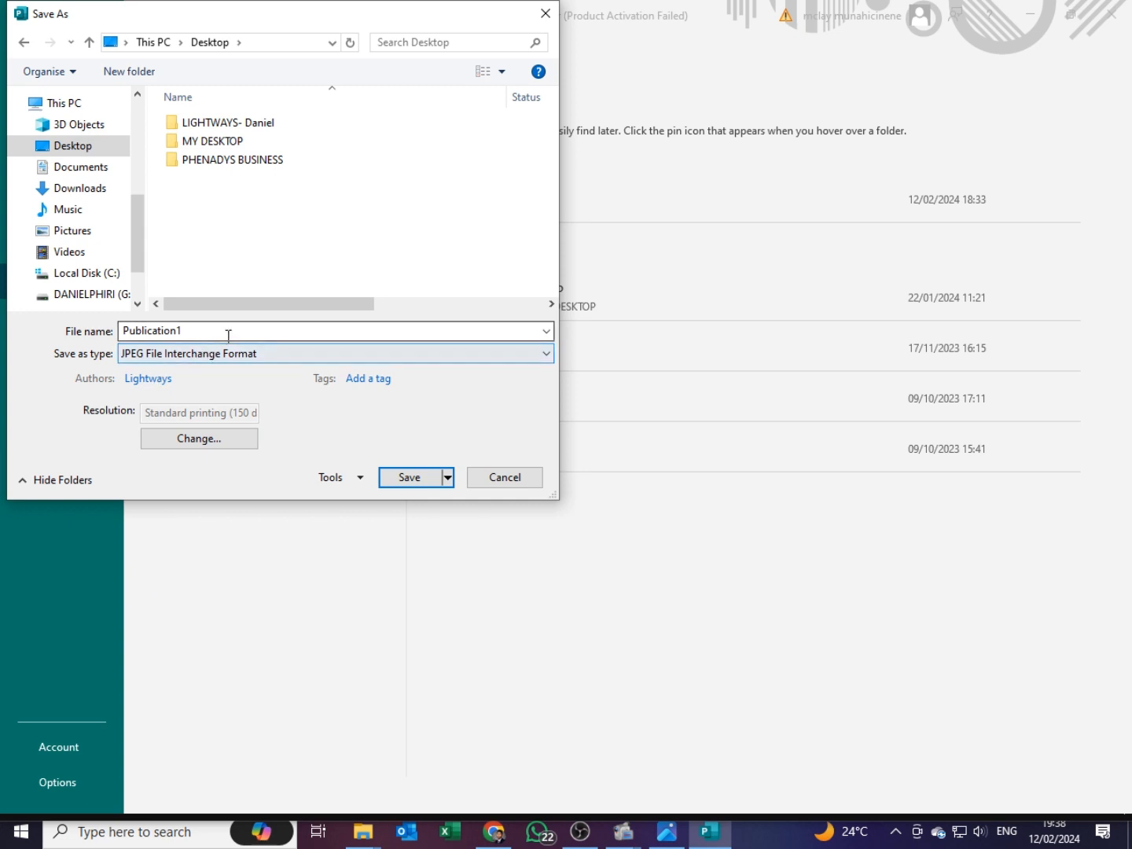
double_click(224, 328)
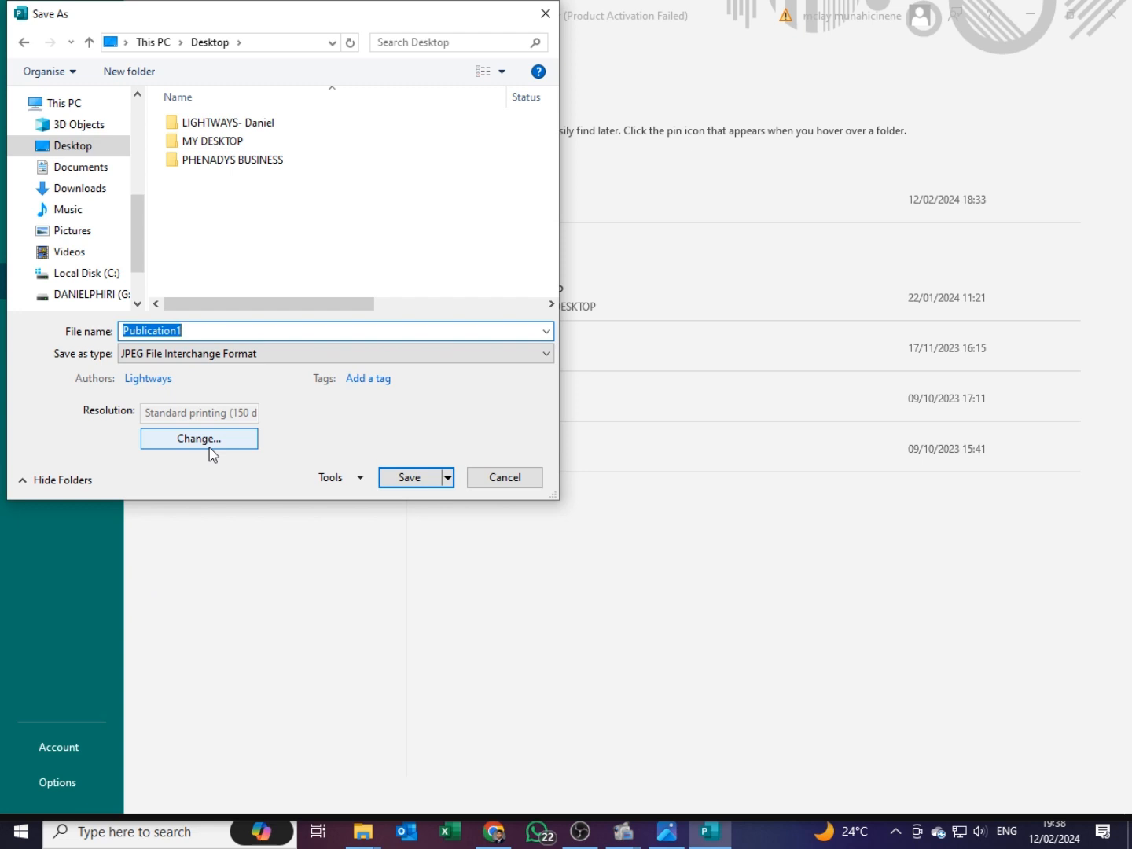
text(GREW)
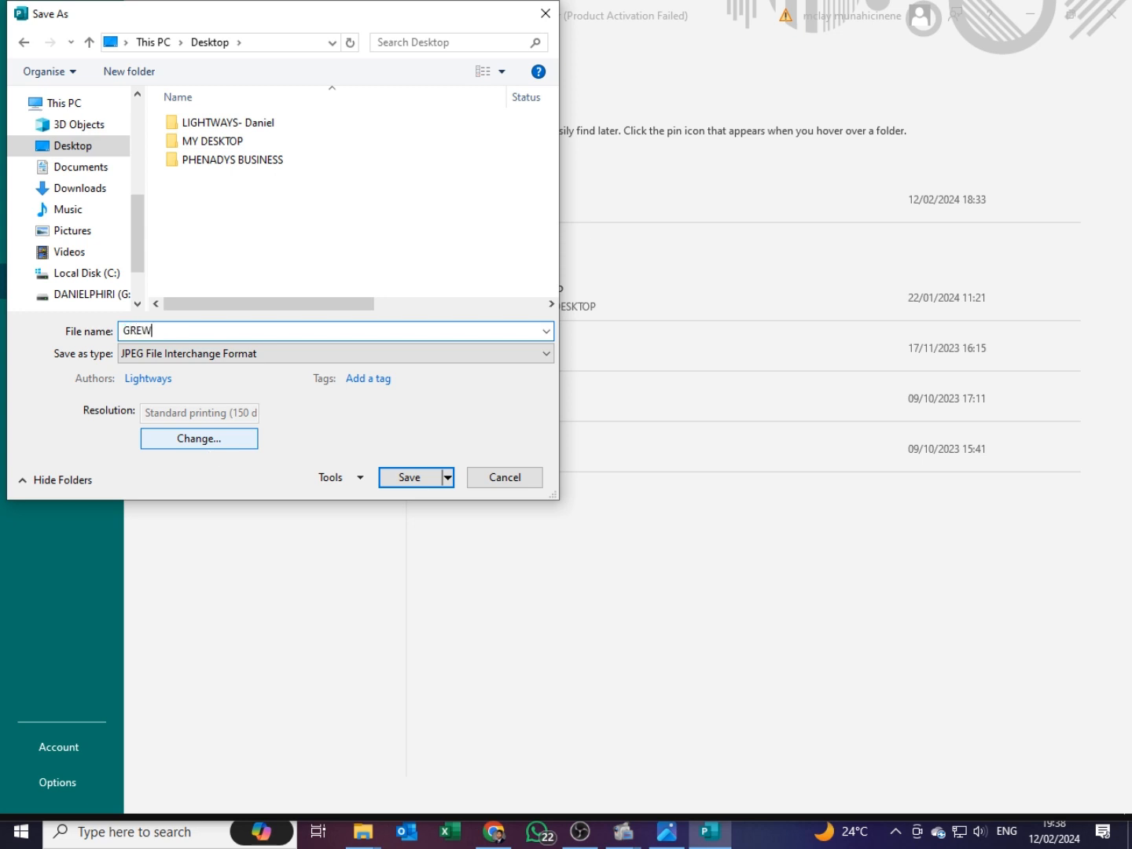
key(BackSpace)
text(Y N MAROON LOWER THIRD)
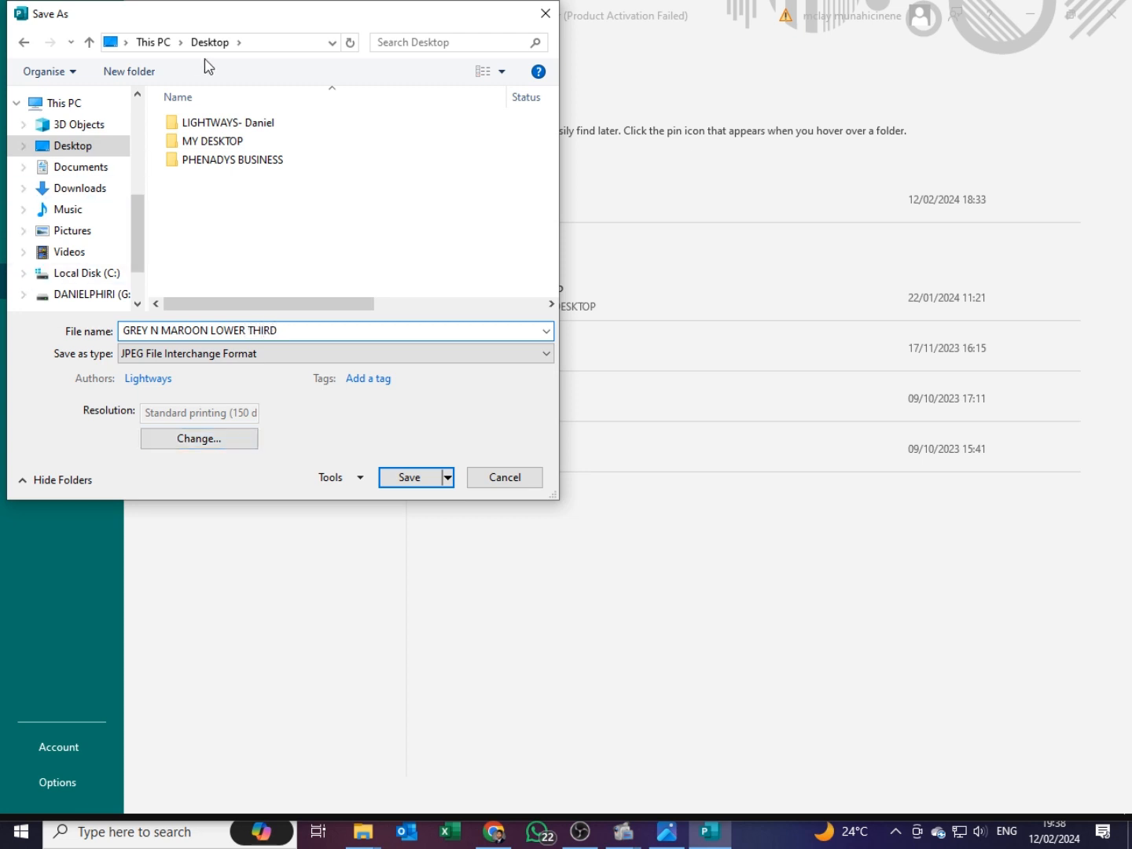
click(414, 481)
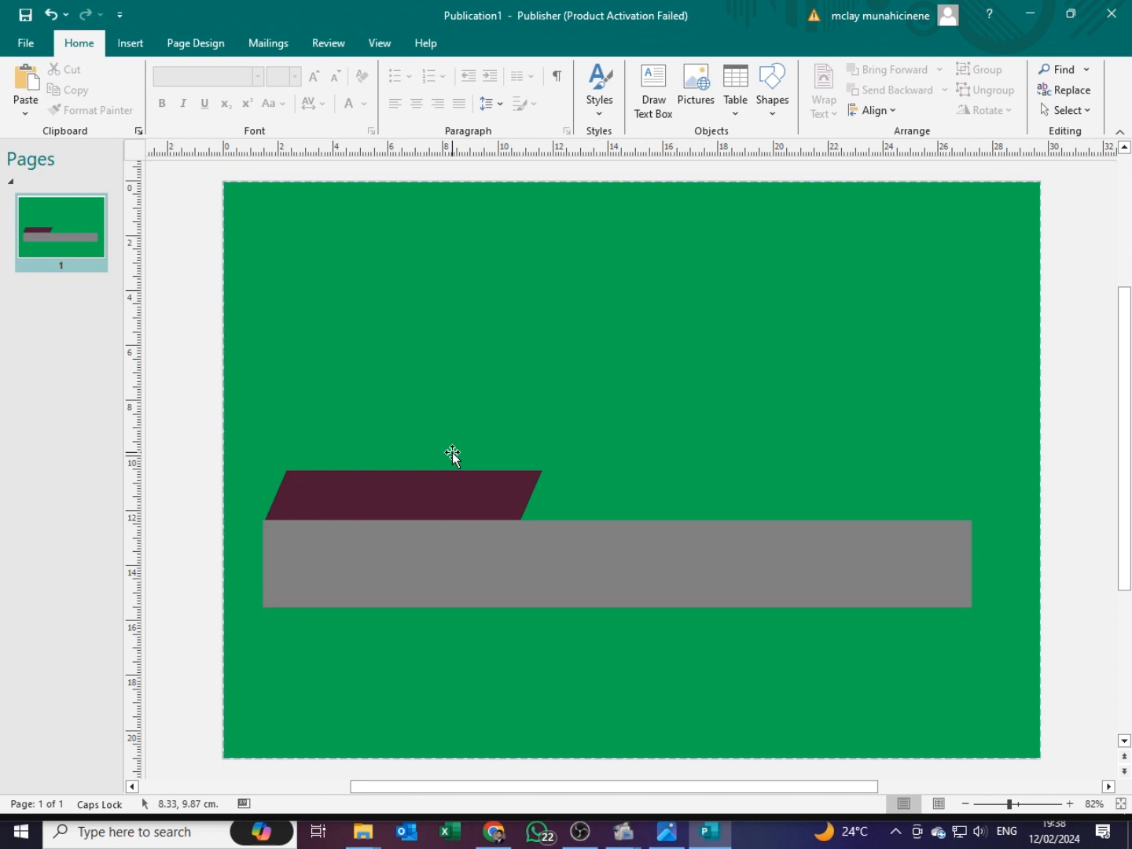
Switch to OBS Studio and add a new media source named VIDEO CLIP to the scene
click(578, 839)
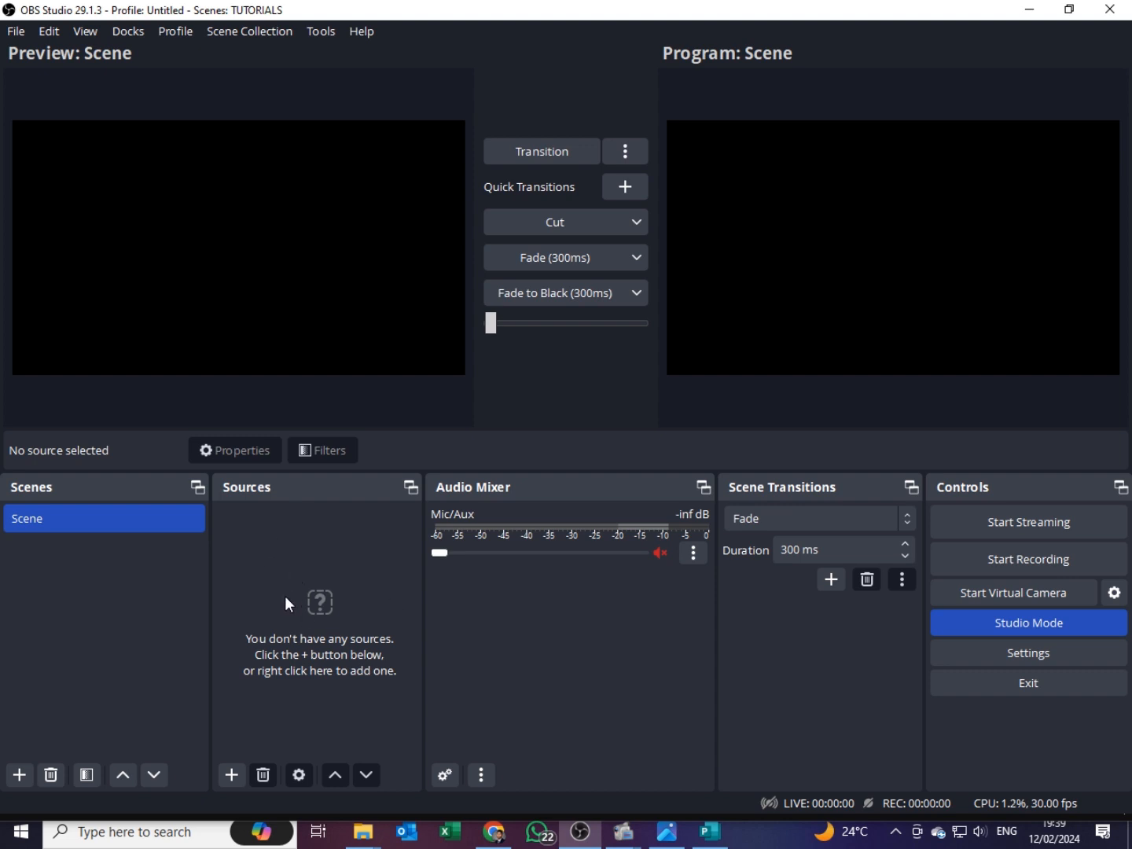
click(230, 777)
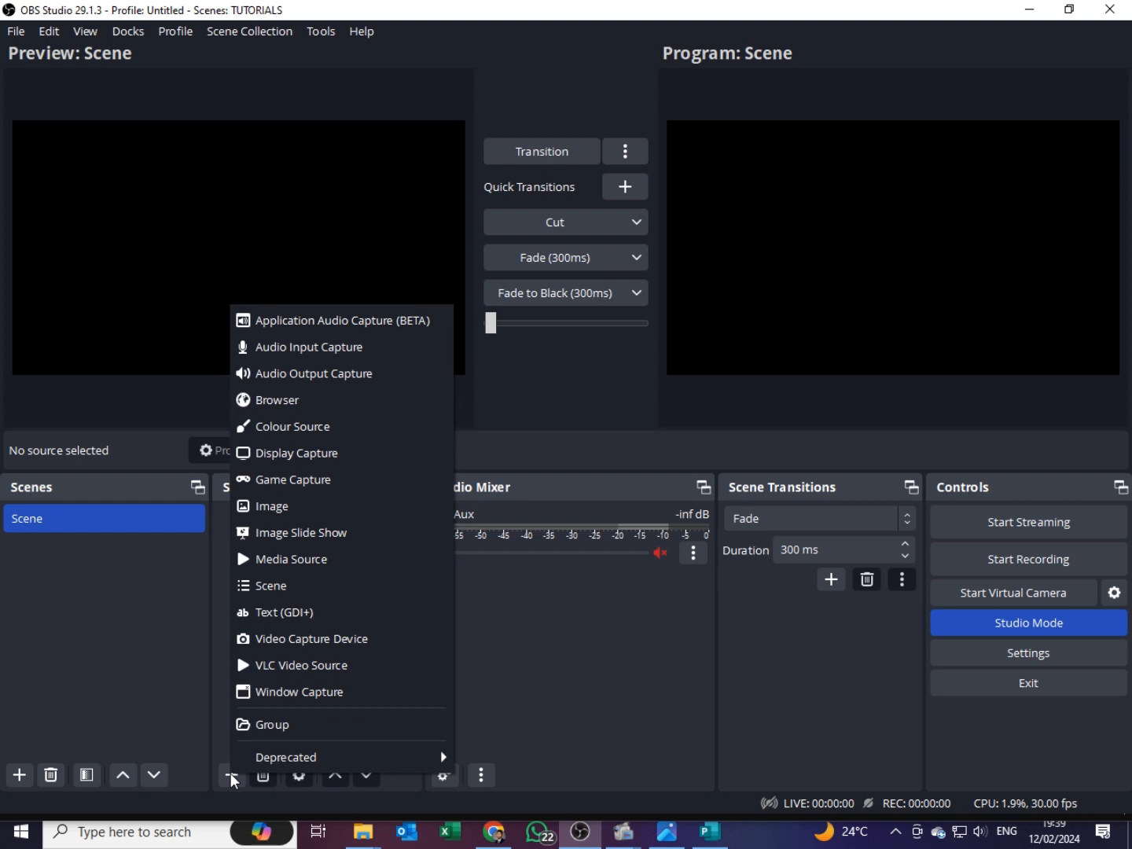
click(288, 561)
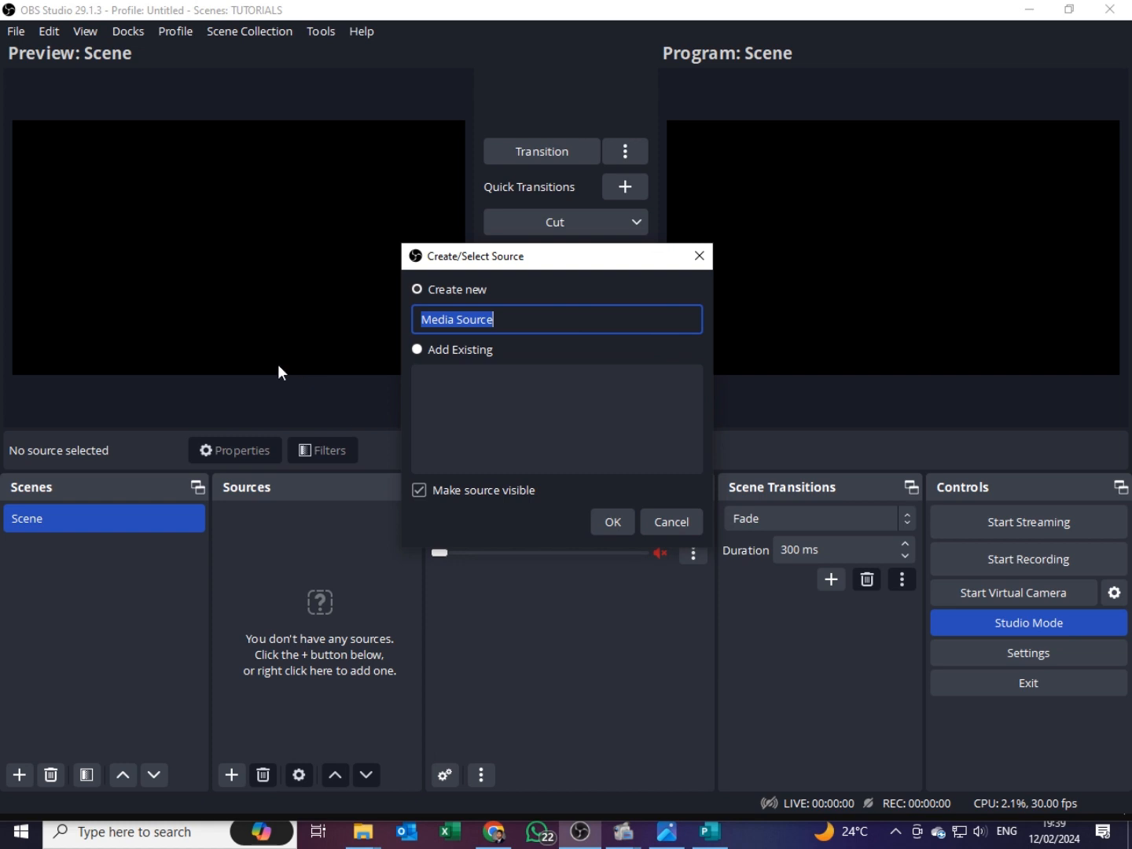
text(V)
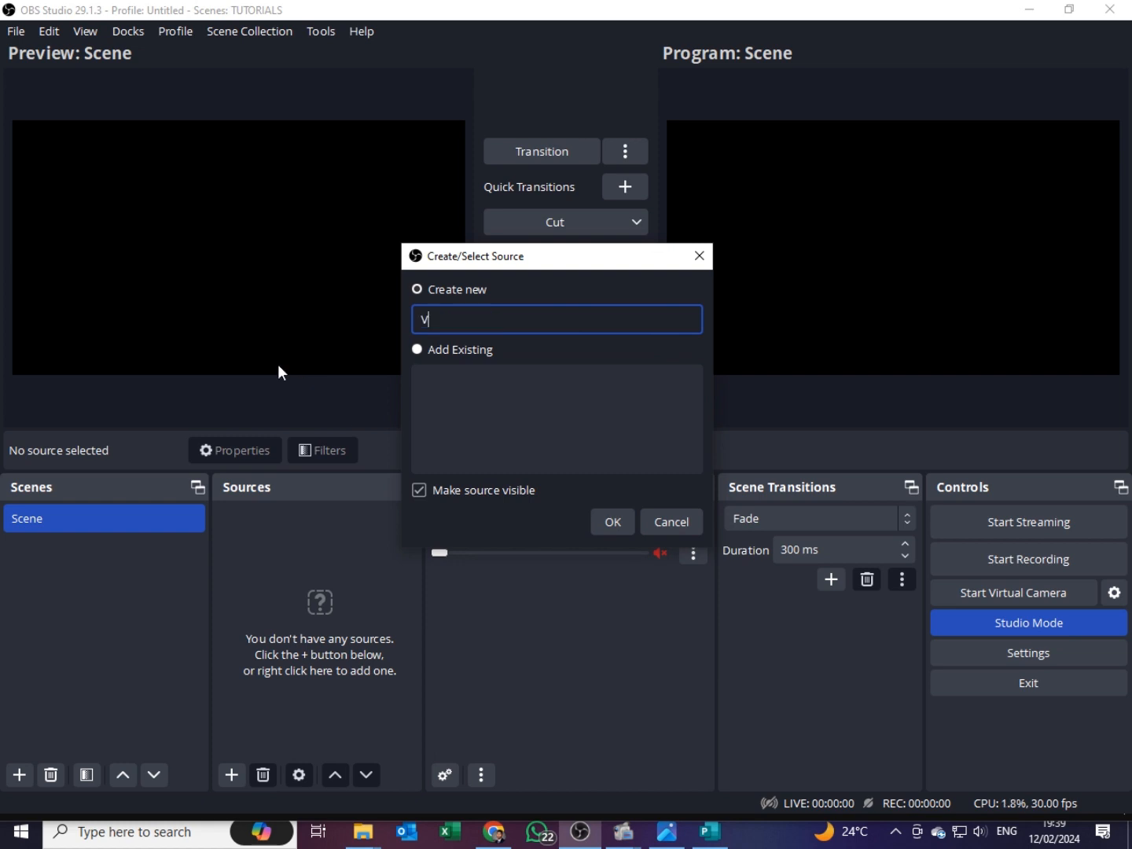
text(IDEO CLIP)
click(611, 524)
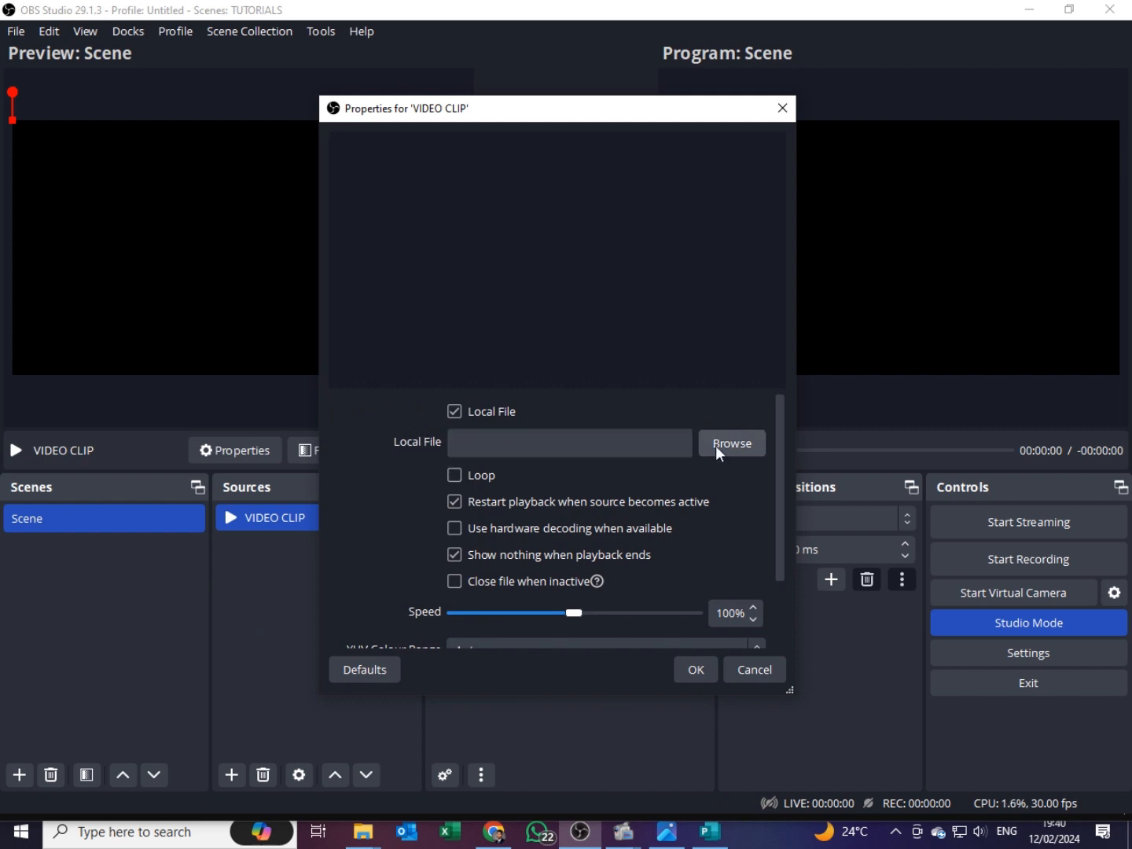
Load the 1920x1080 30fps Pexels clip from the Desktop into the VIDEO CLIP source with looping enabled
click(747, 441)
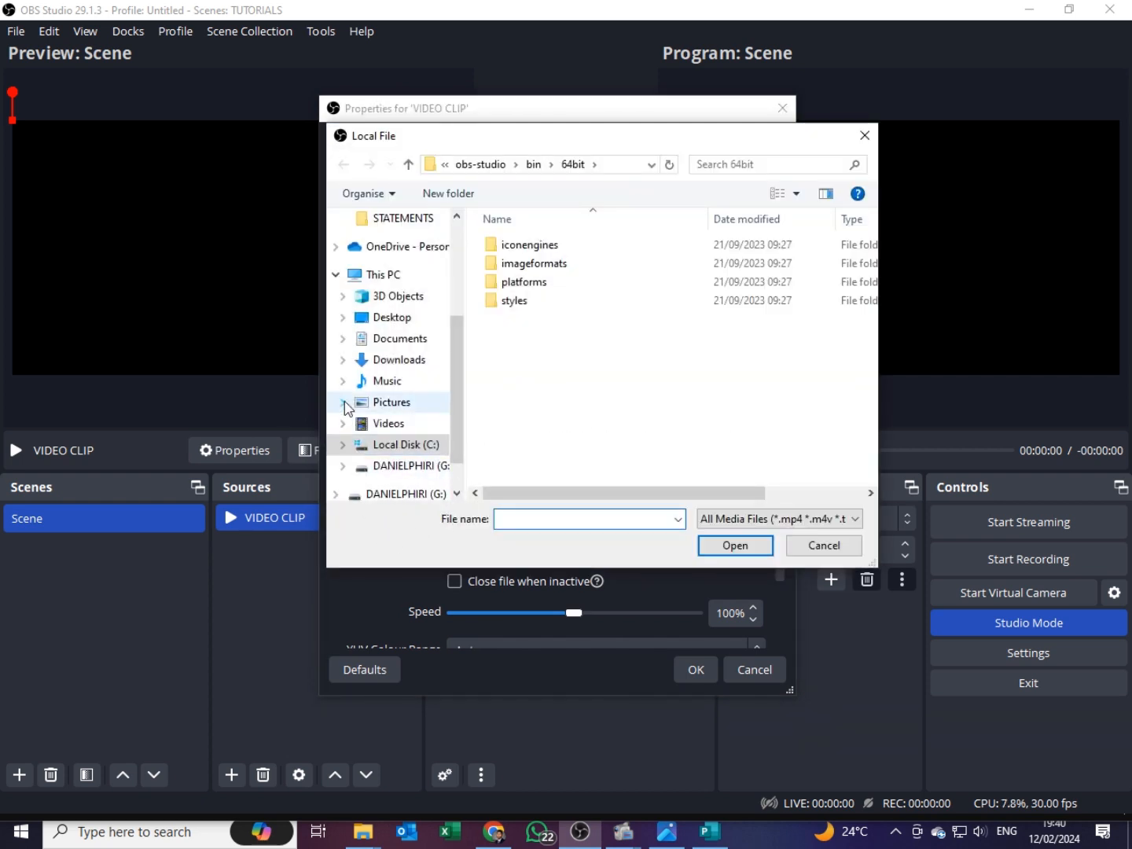
click(376, 319)
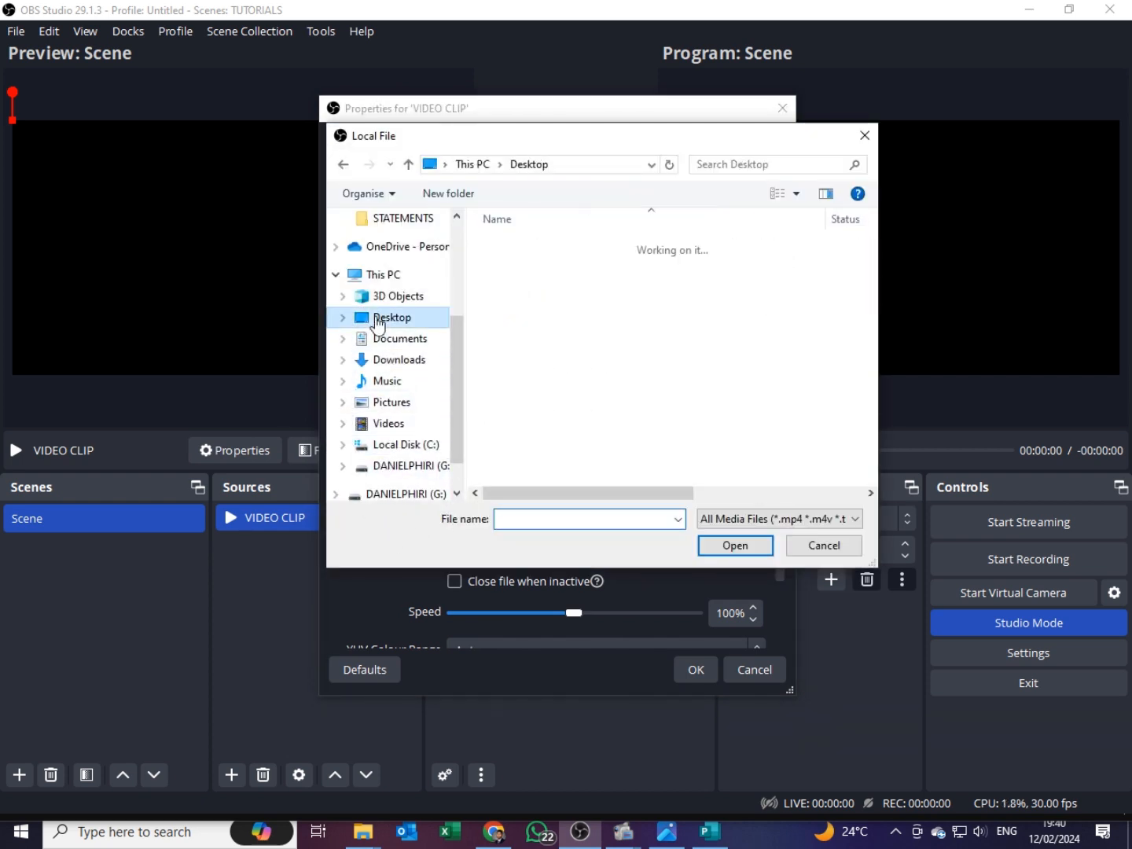
click(589, 303)
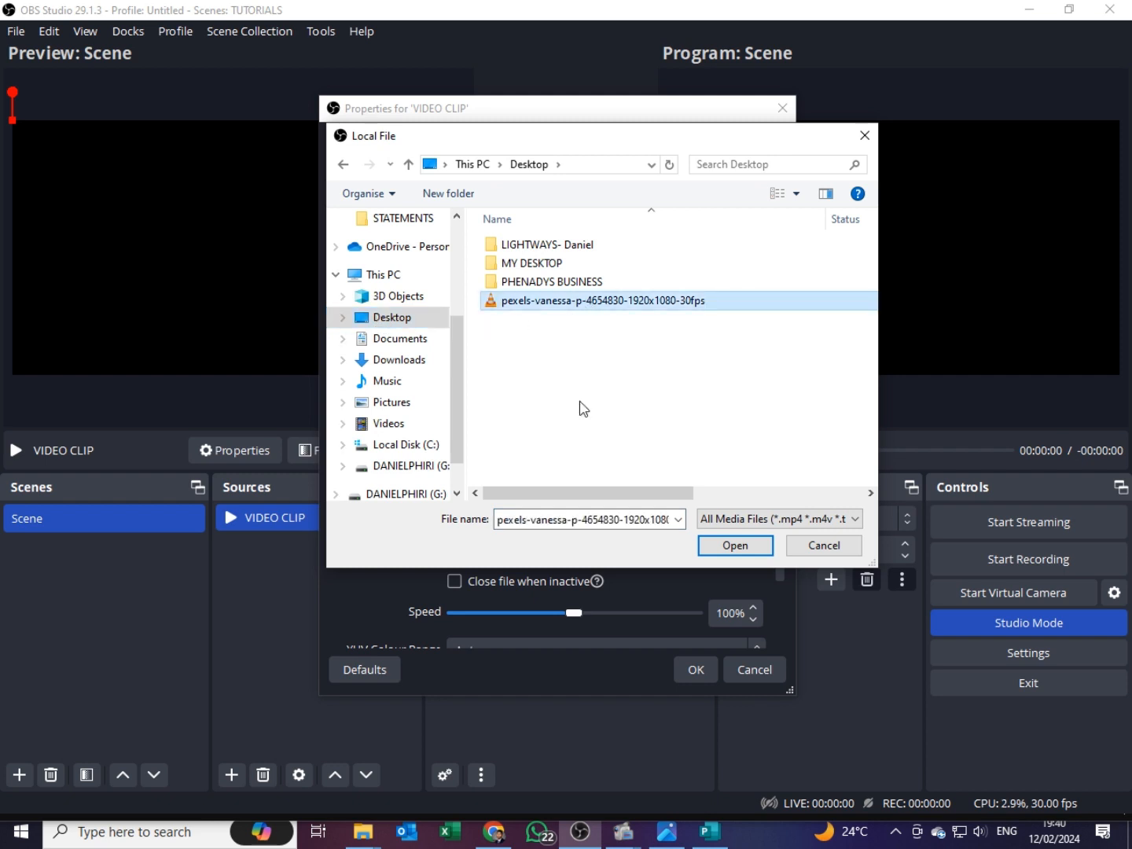
click(733, 550)
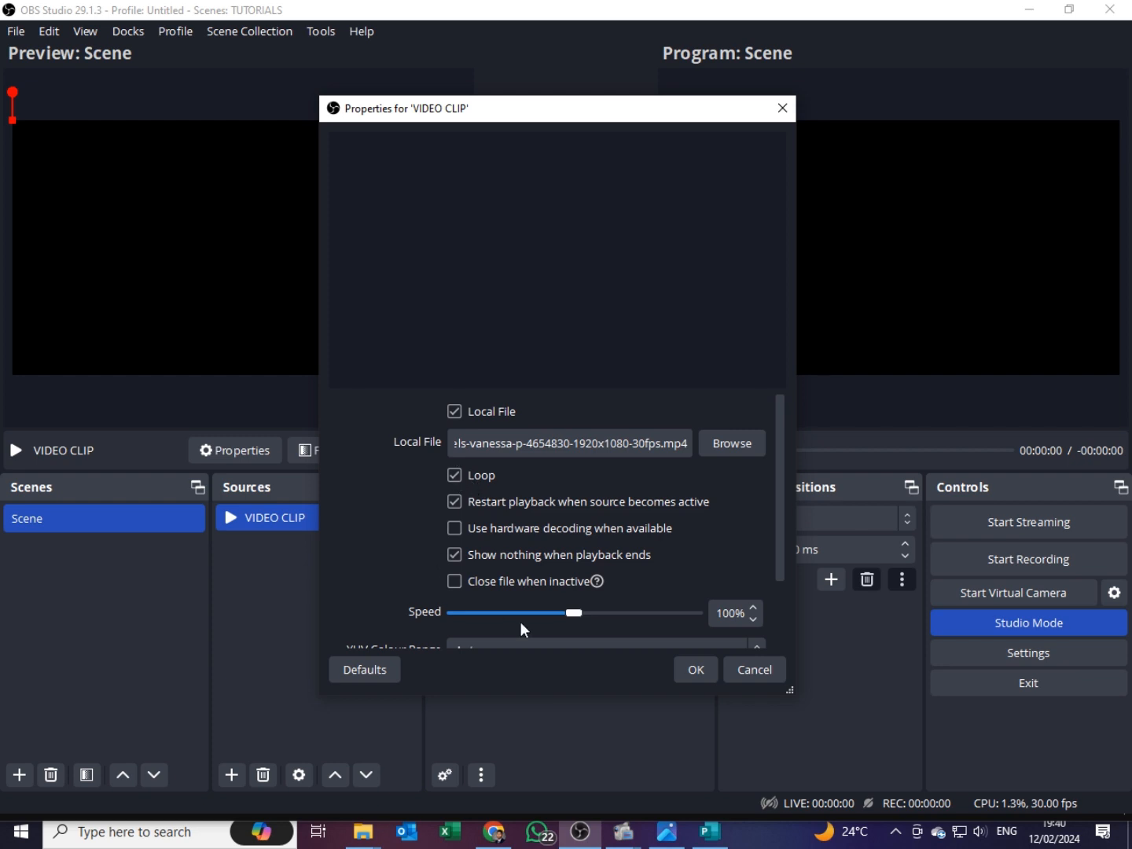
click(698, 672)
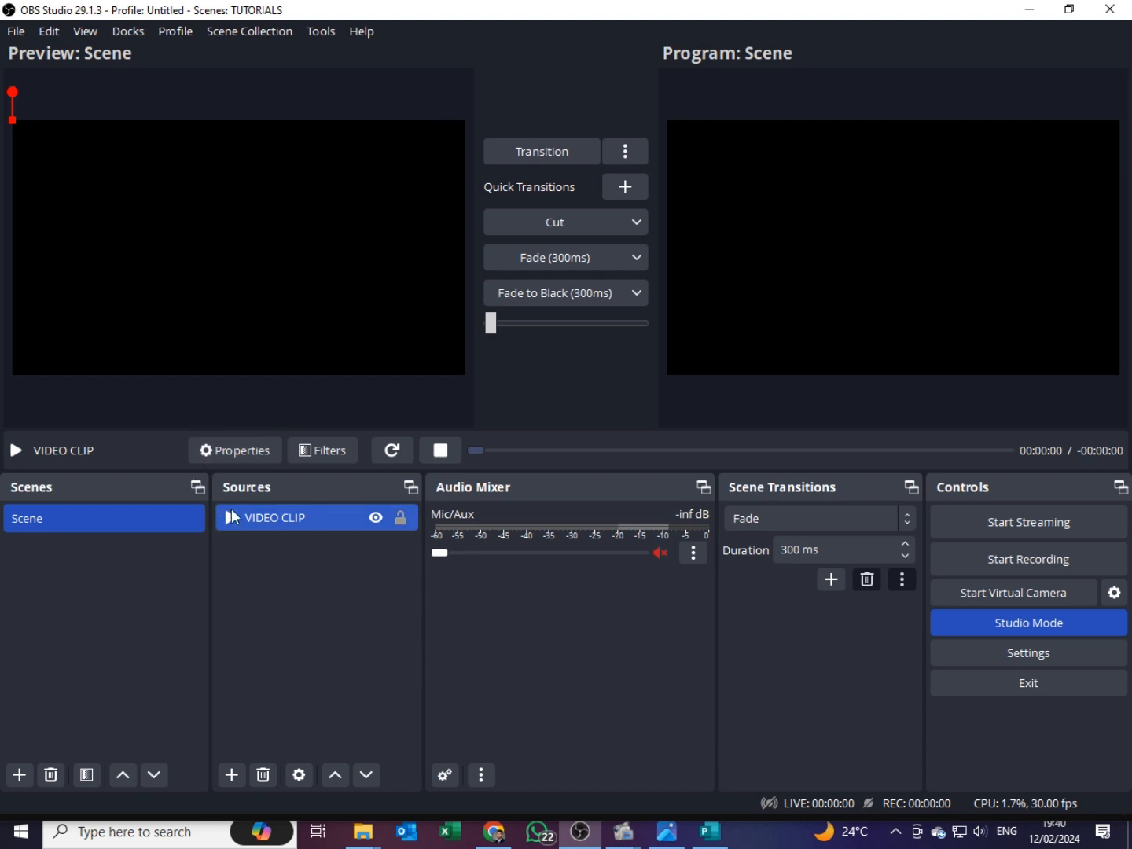
Stretch the VIDEO CLIP source to fill the screen, transition the scene to the program output and deselect the source
right_click(260, 521)
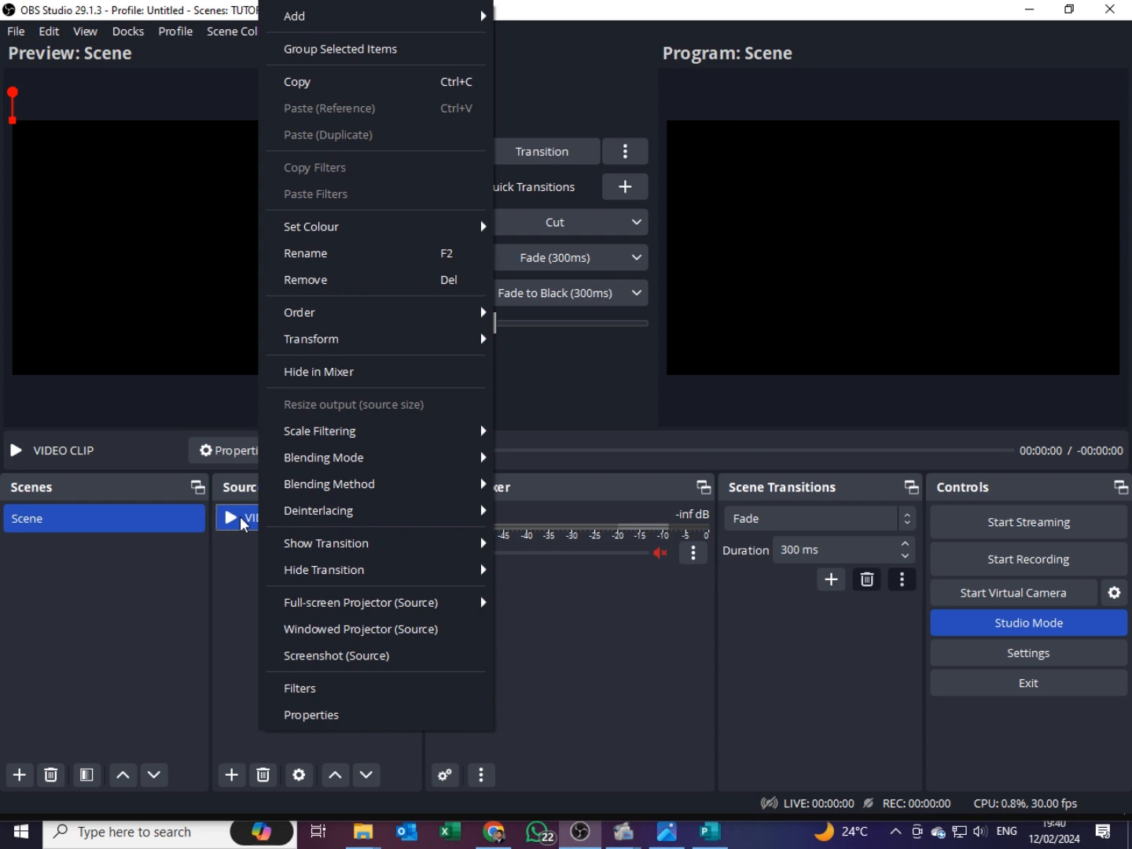
mouse_move(338, 351)
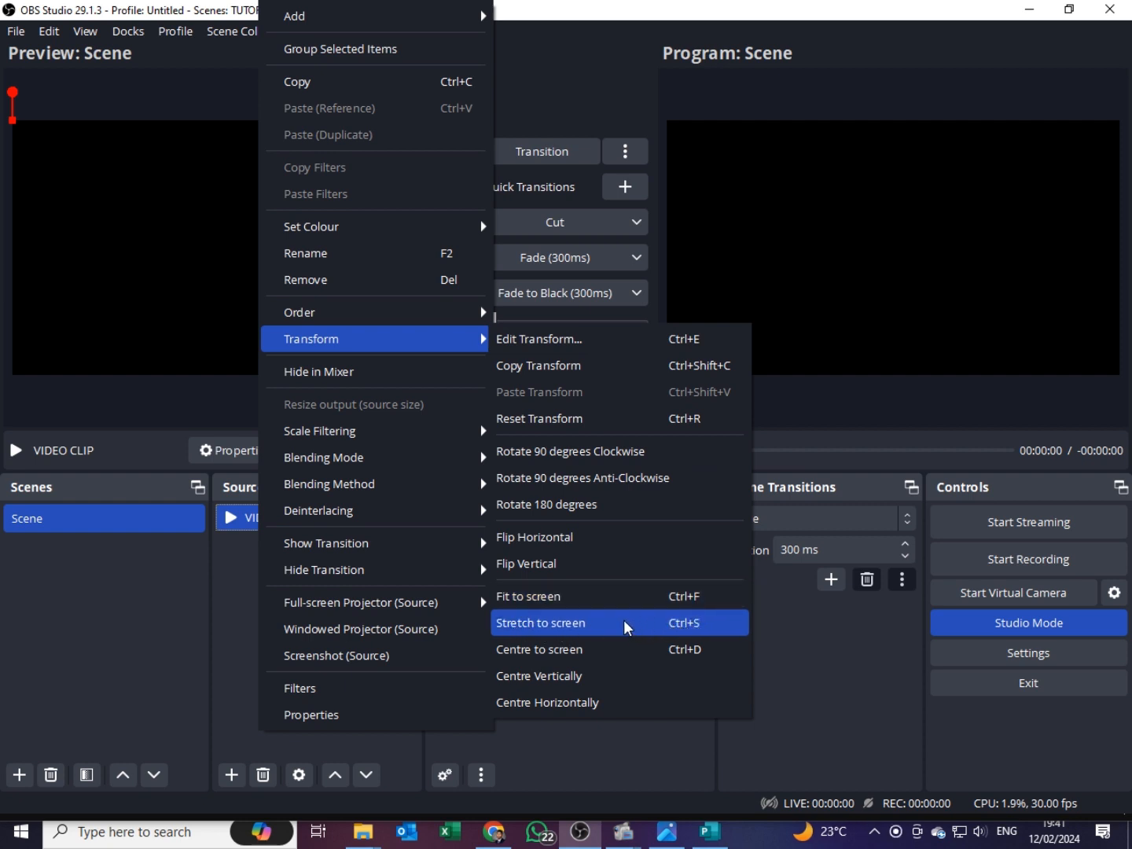
click(569, 632)
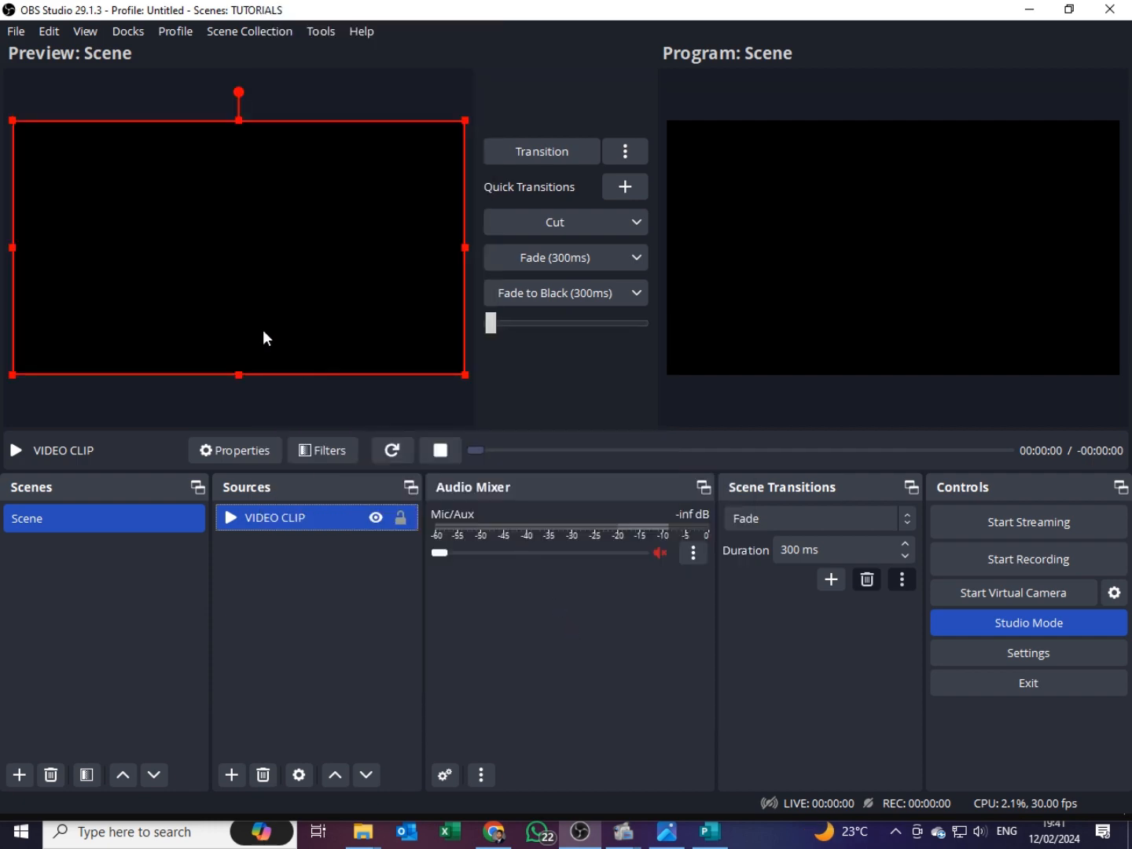
click(526, 154)
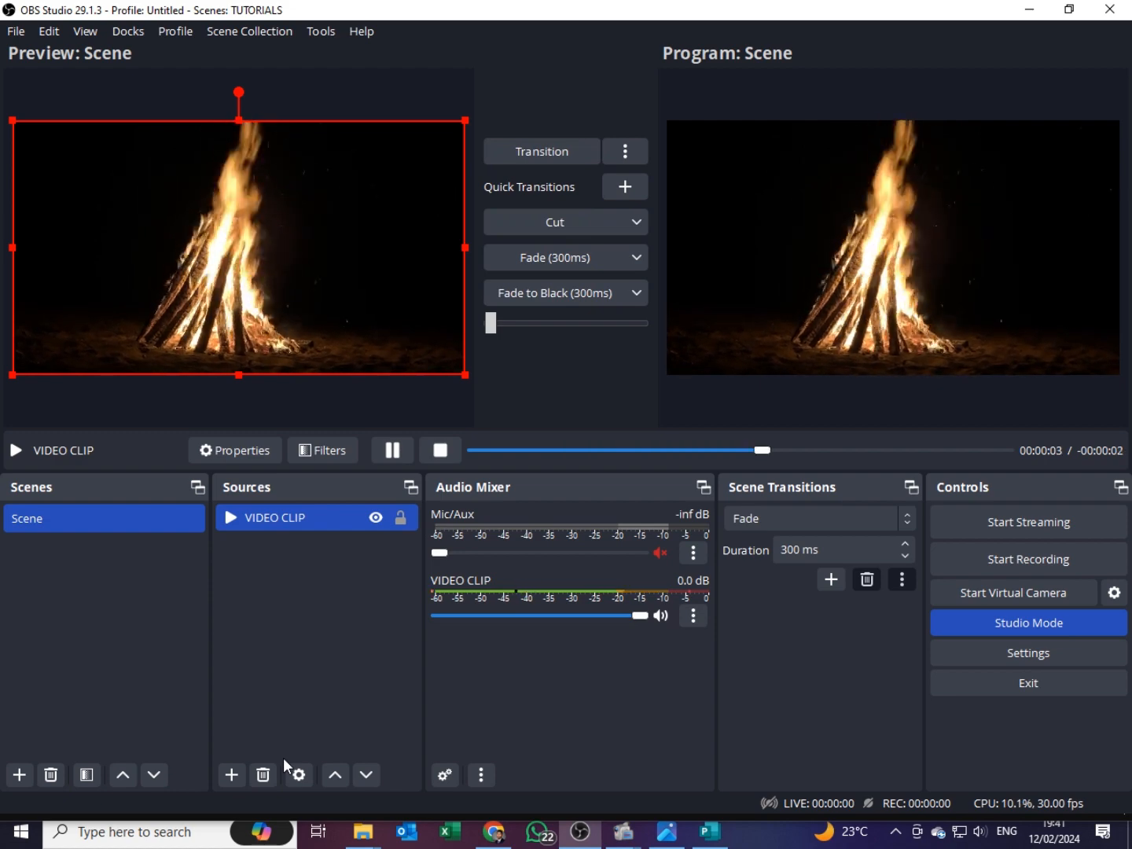
click(311, 595)
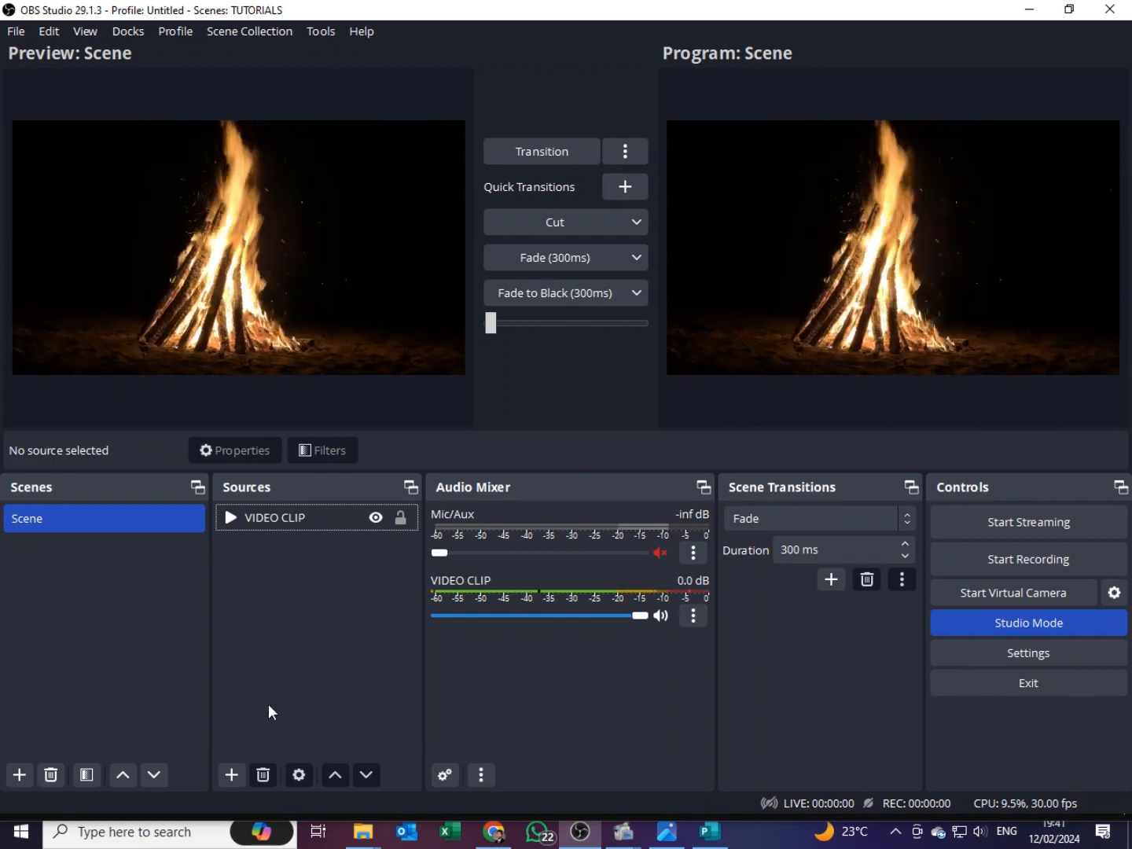
Add a new image source named LOWER THIRD to the scene
click(230, 775)
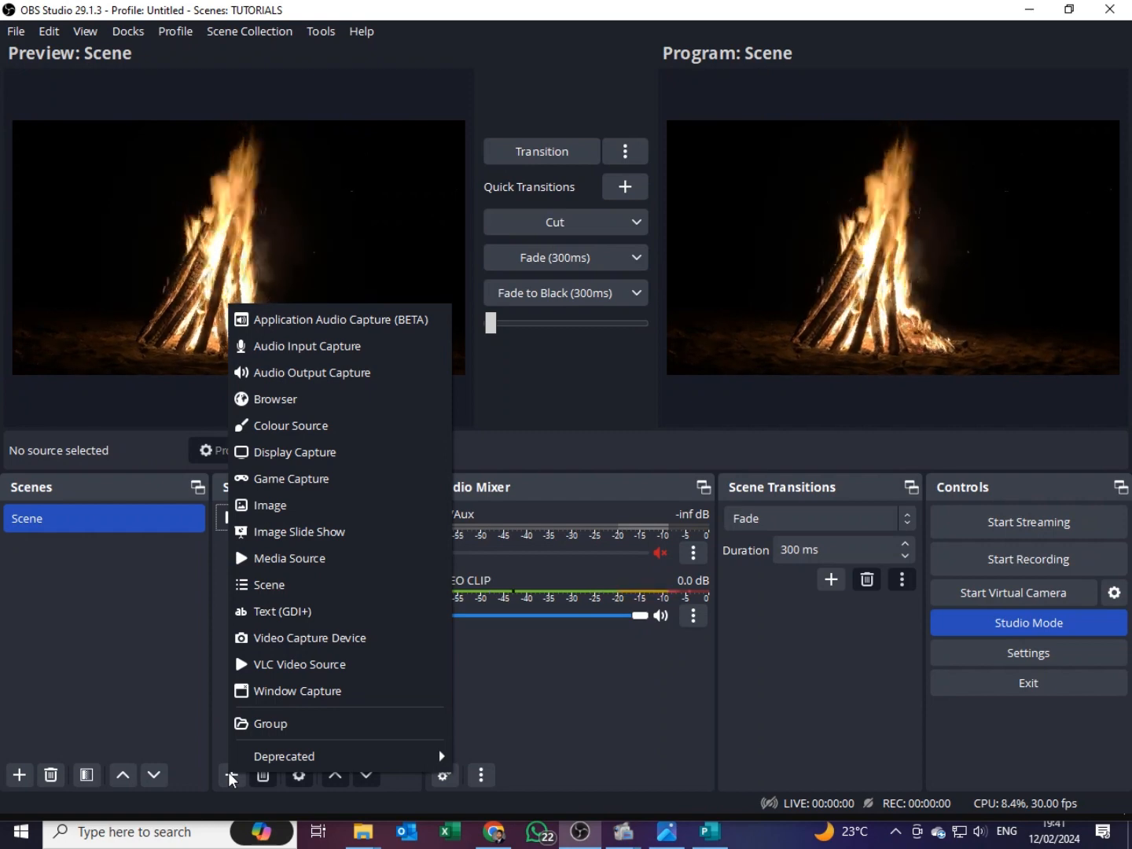
click(271, 509)
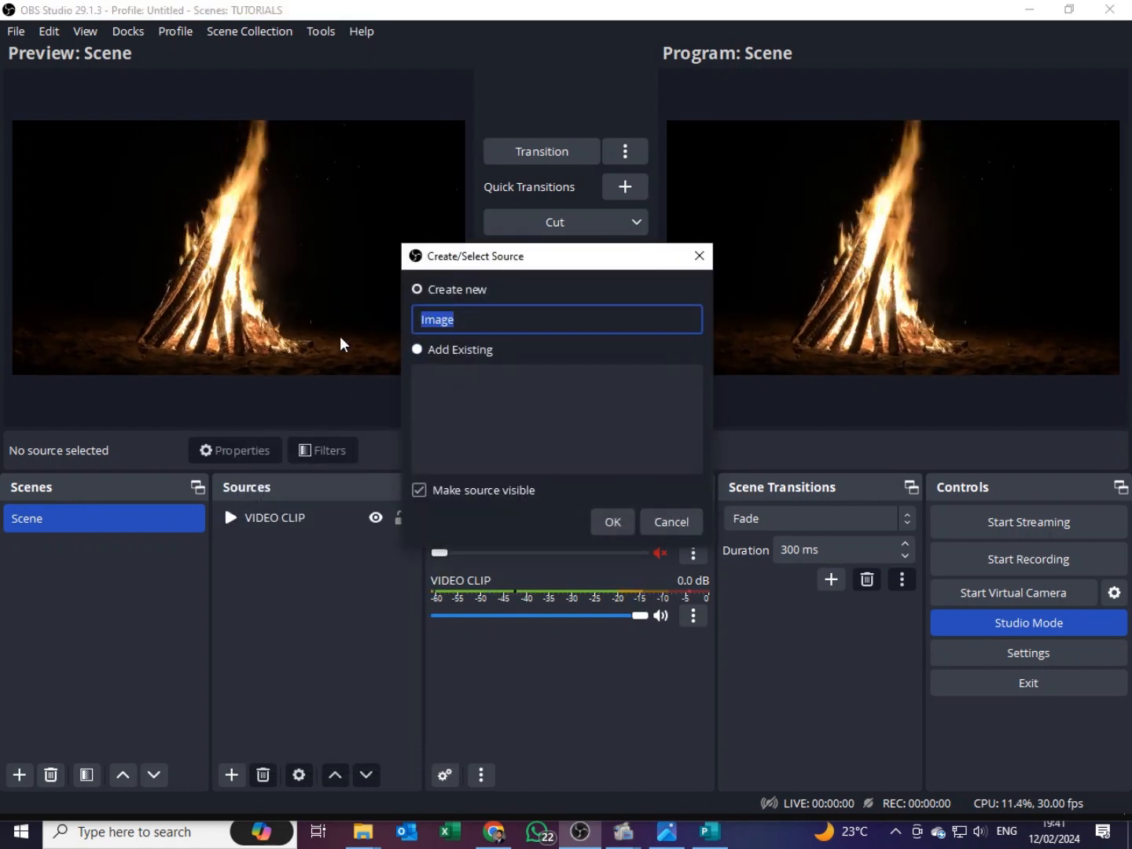
text(LOW)
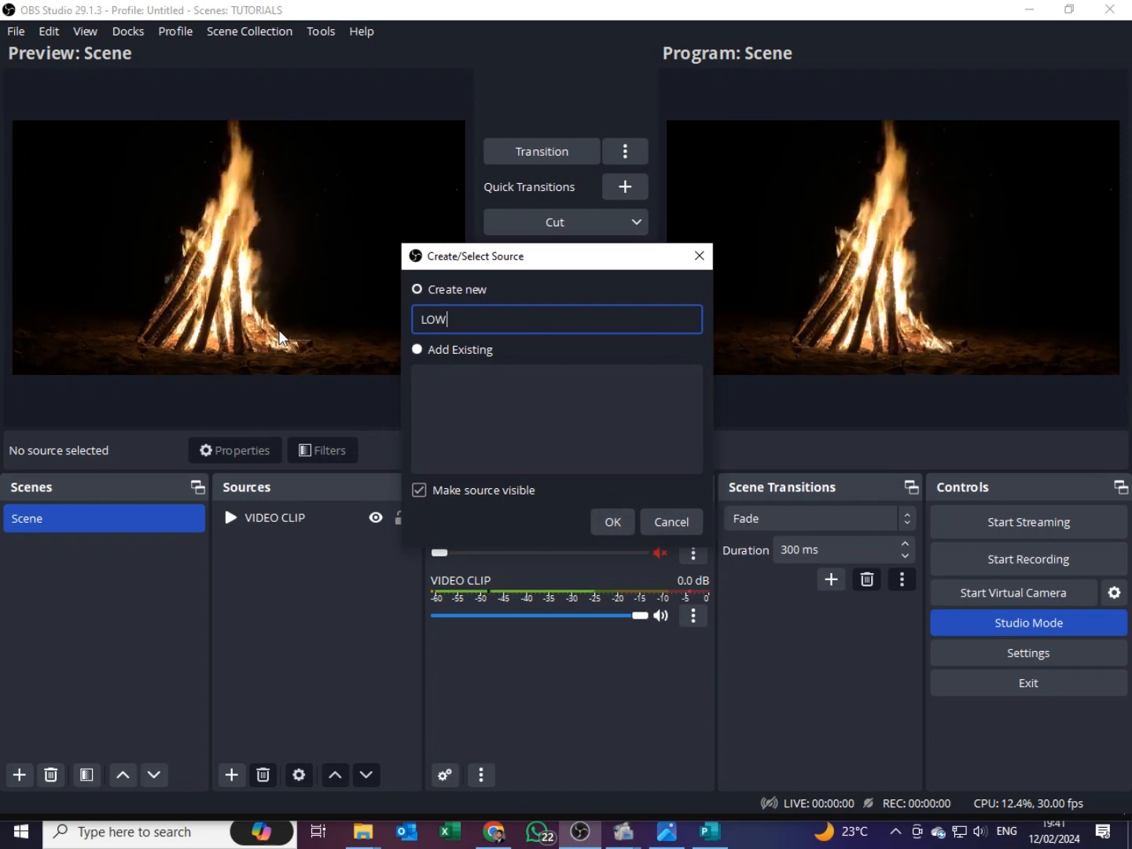
text(ER T)
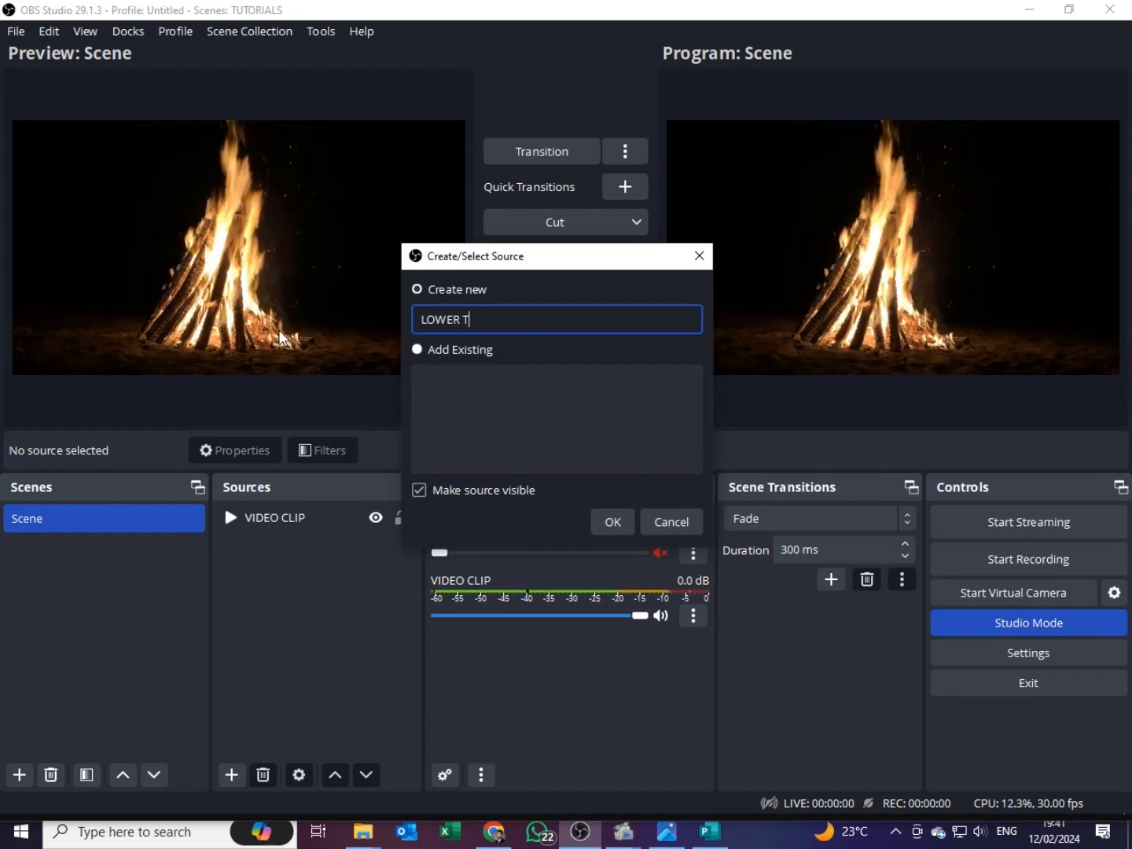
text(HIRD)
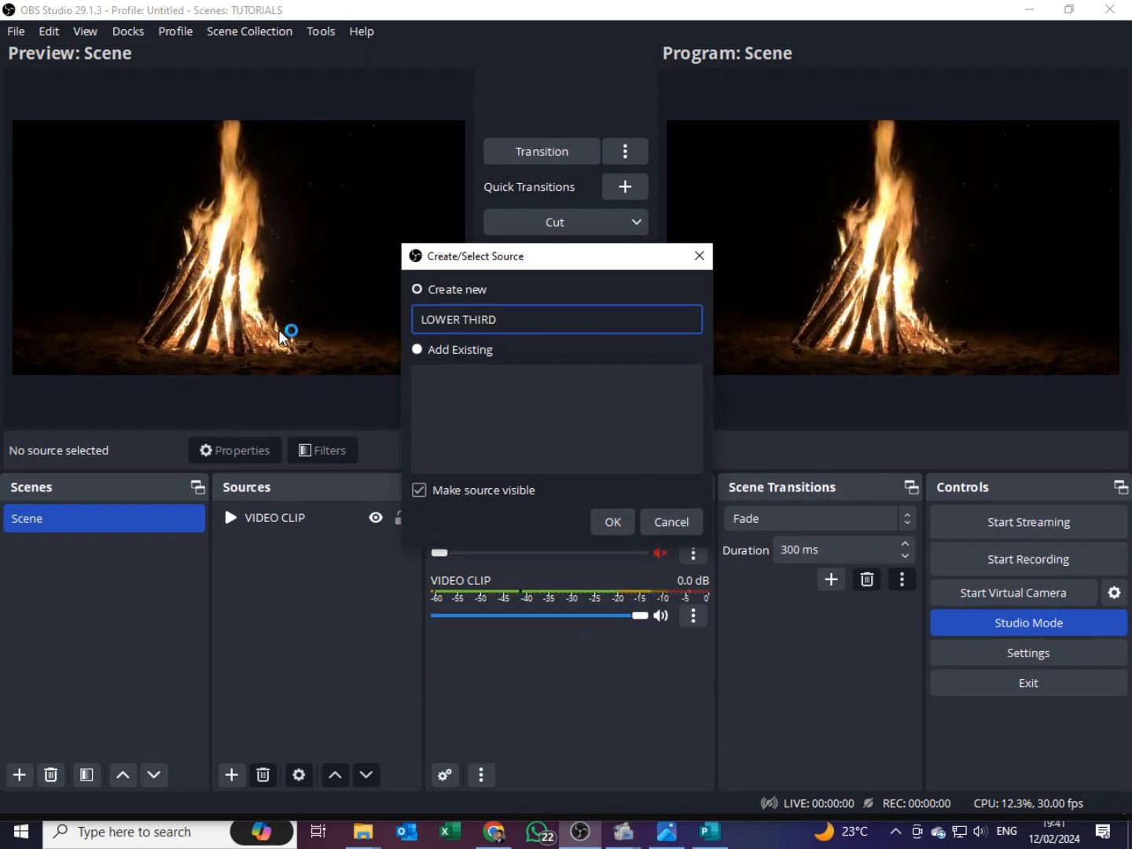
click(610, 523)
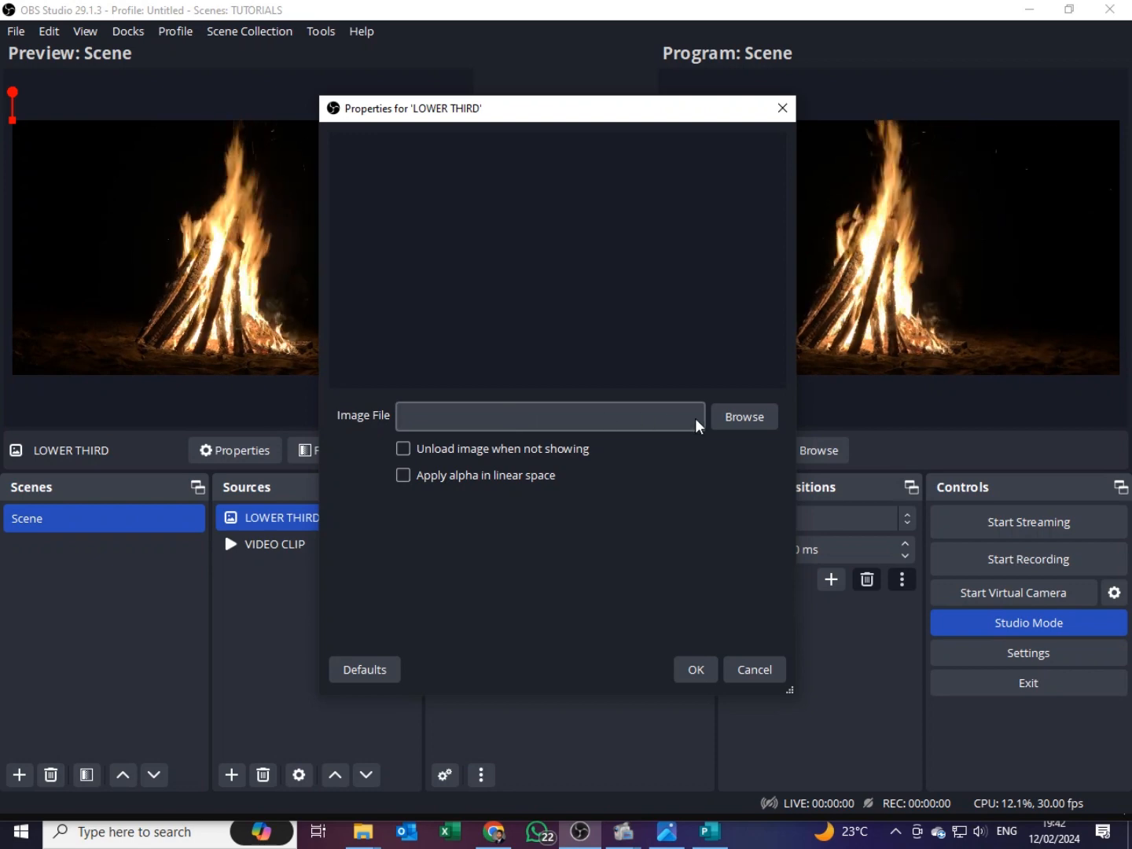
Load GREY N MAROON LOWER THIRD from the Desktop as the LOWER THIRD source's image file
click(731, 417)
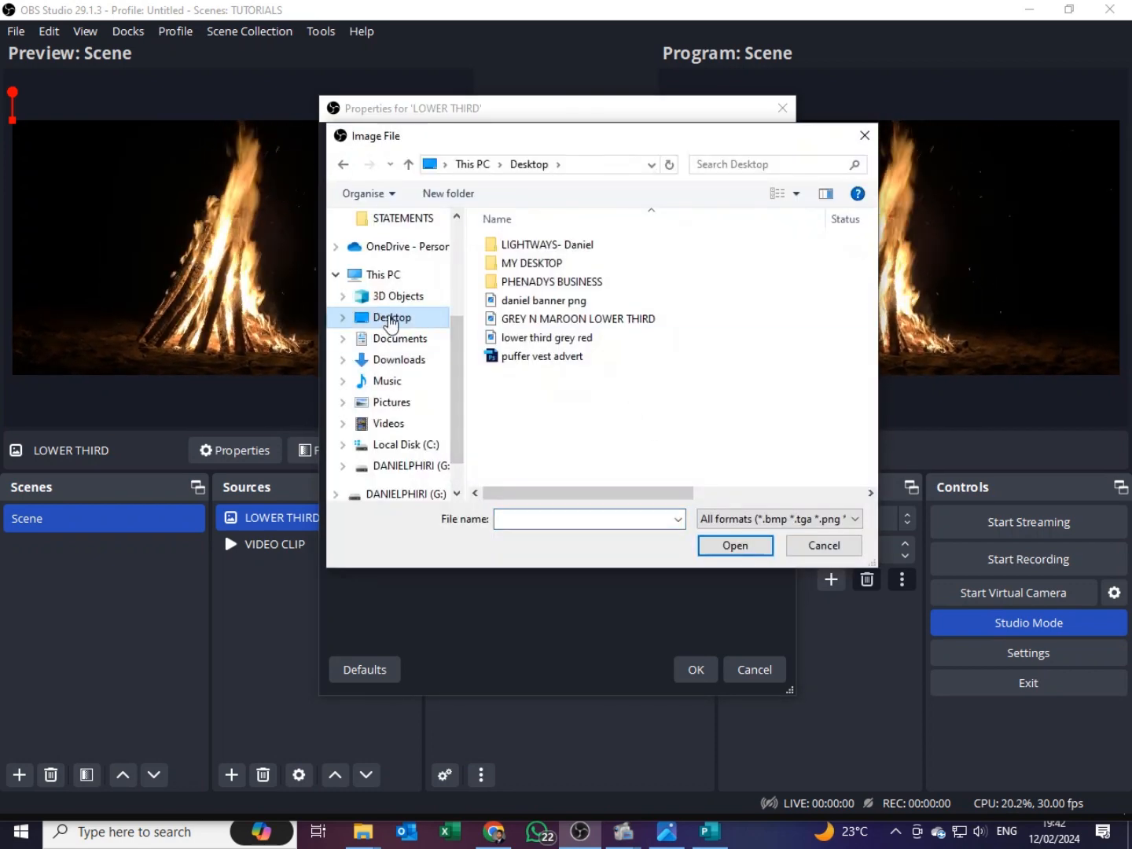
click(385, 322)
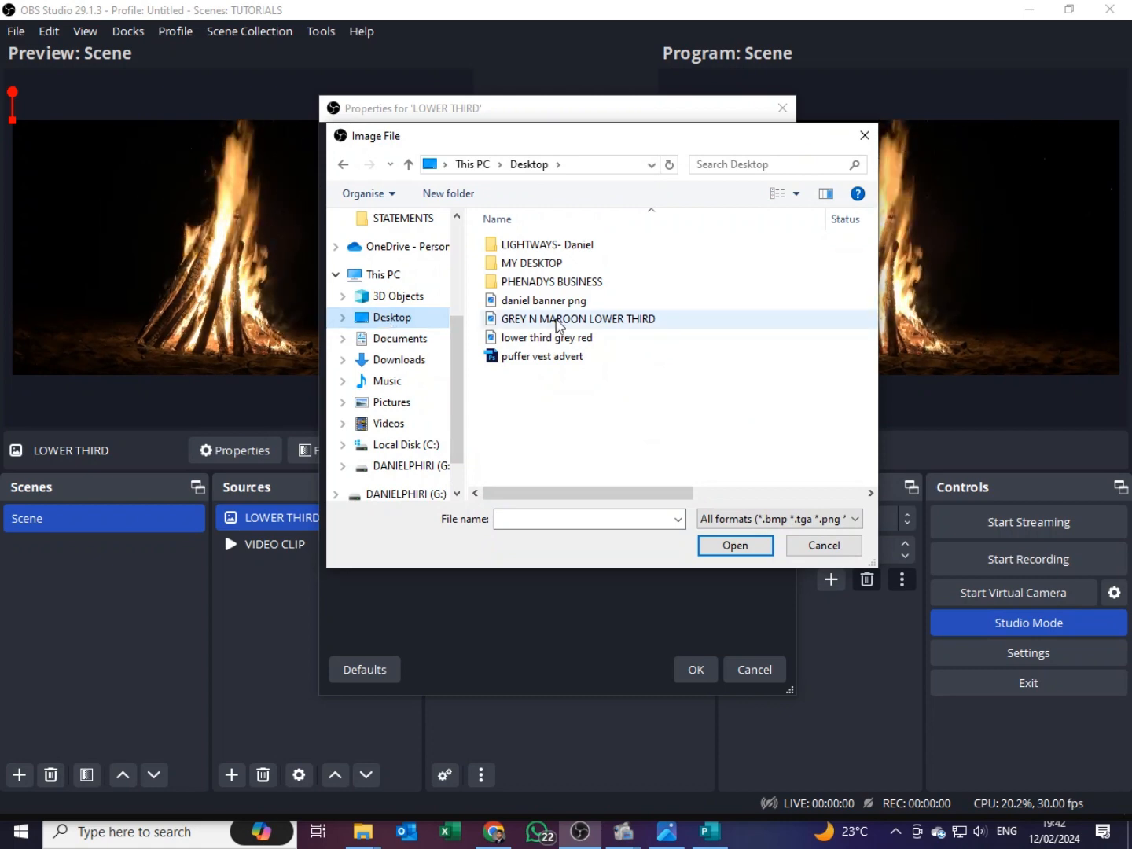
click(557, 322)
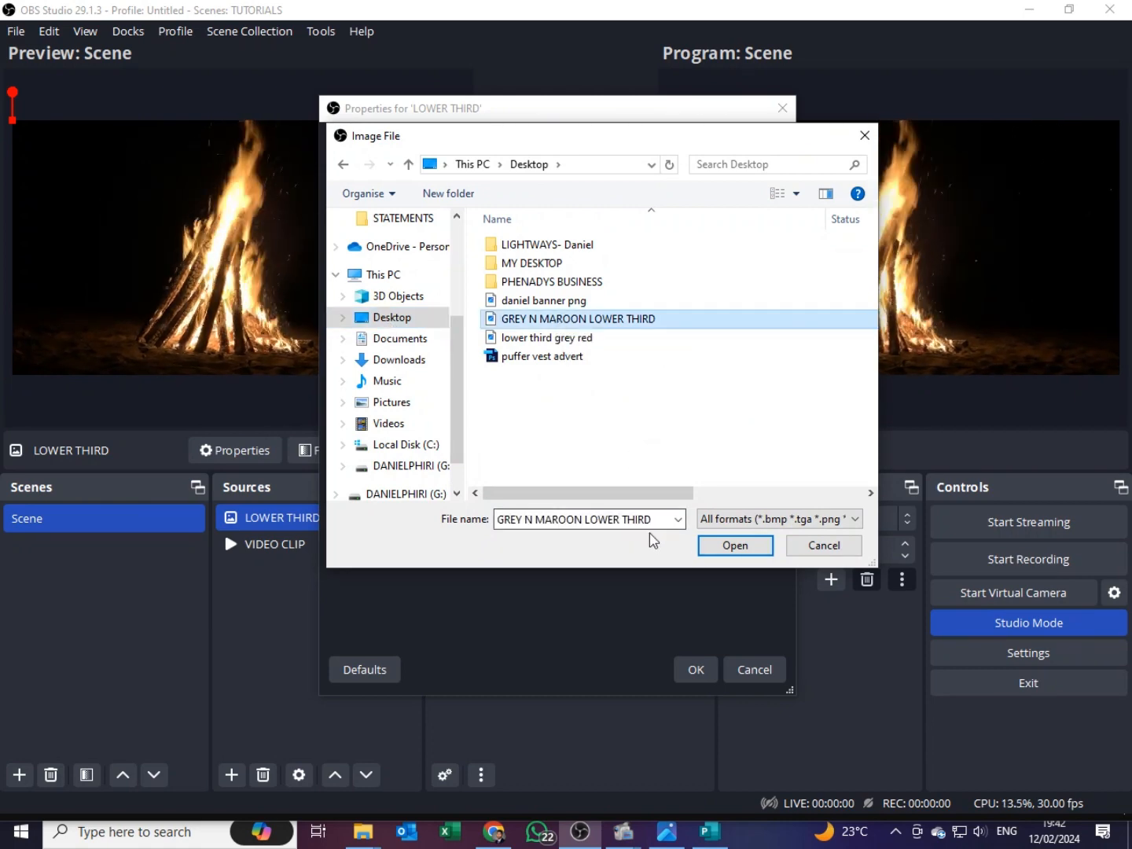
click(734, 546)
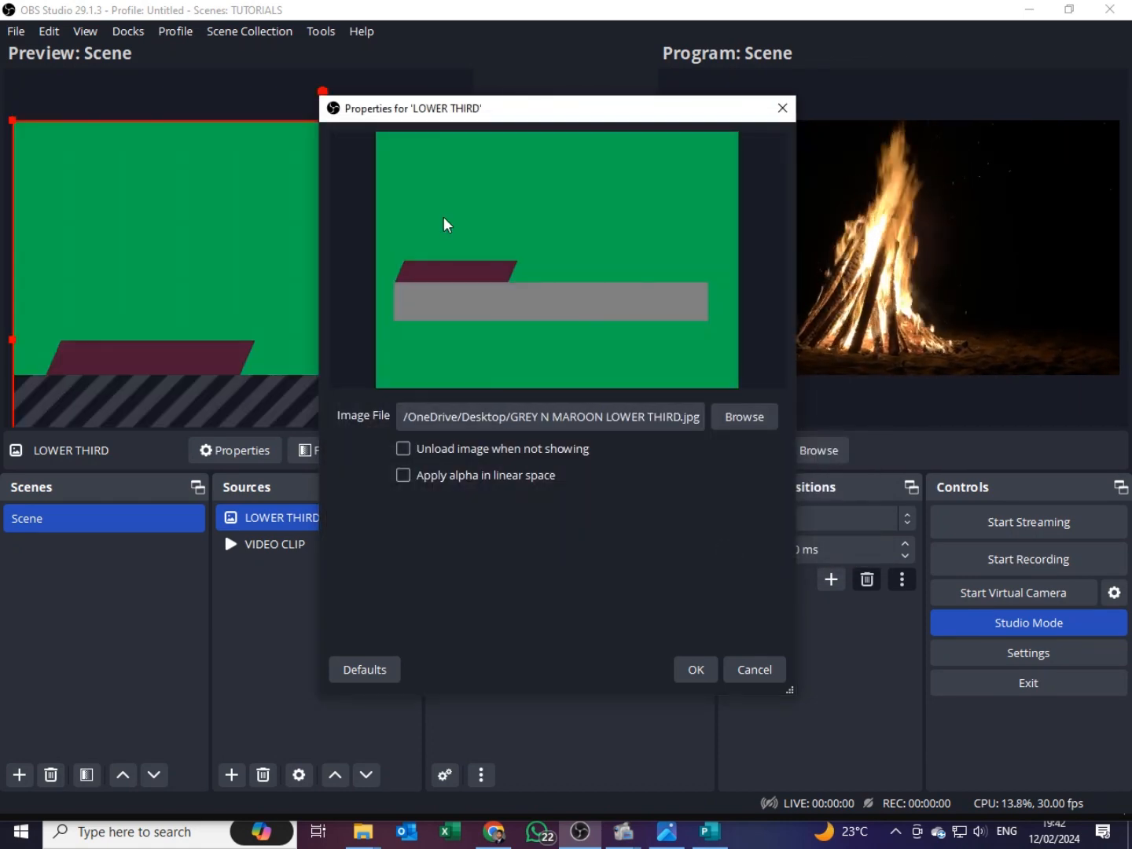
click(695, 673)
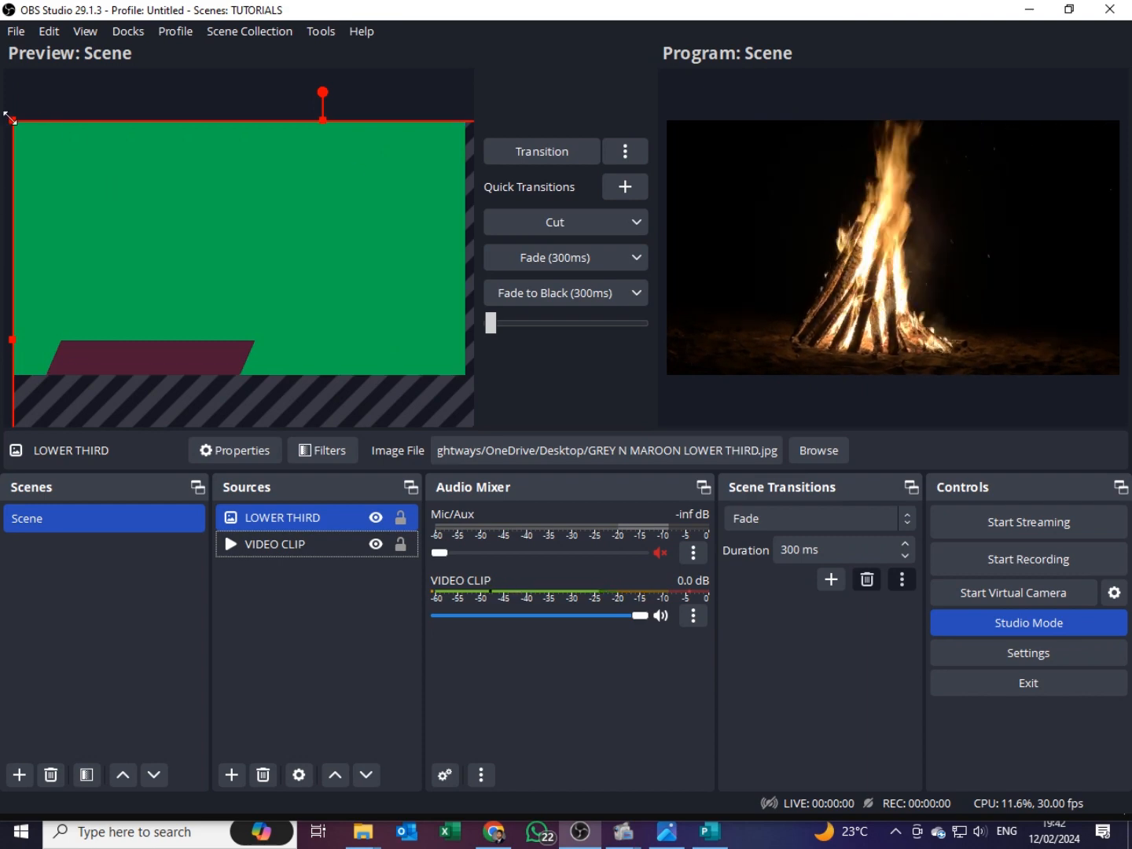
Shrink the lower third image to fit within the preview canvas, about 106 px from its left edge and 99 px from its top
drag(12, 121, 106, 191)
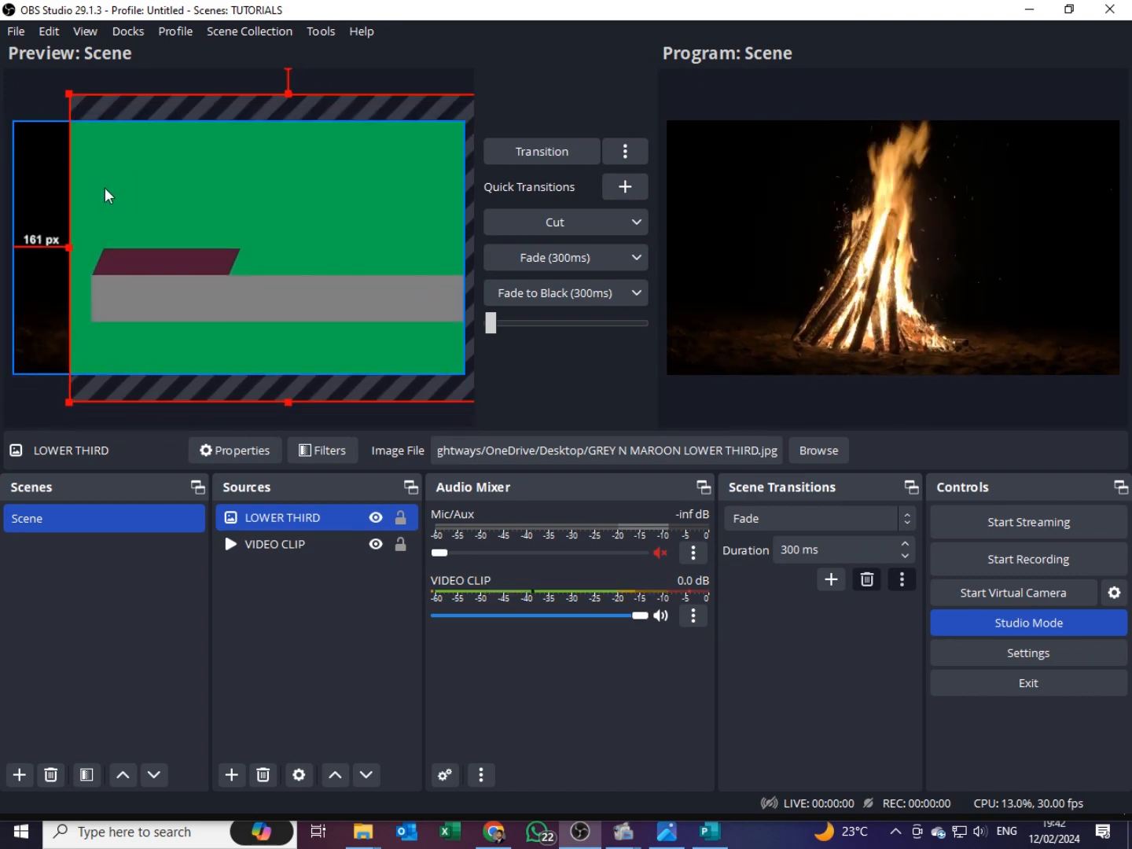
drag(71, 95, 200, 285)
drag(271, 275, 143, 258)
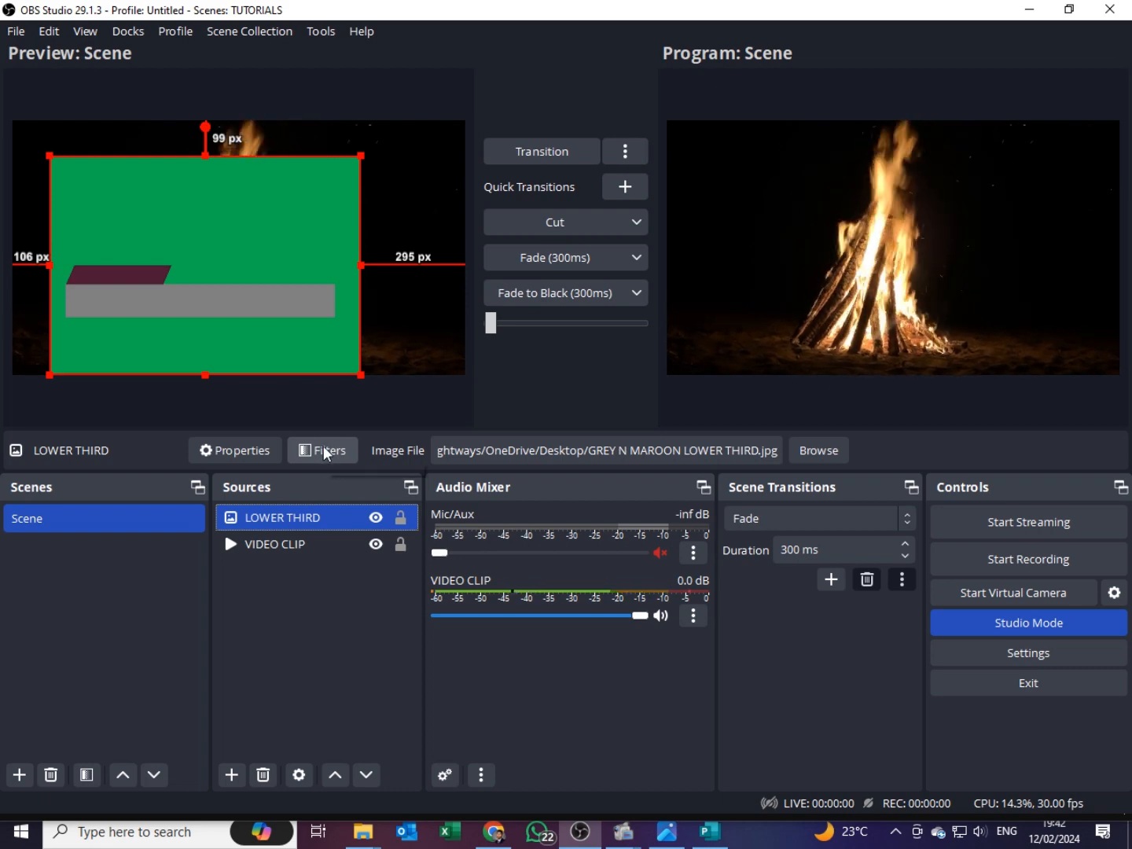
Add a Chroma Key filter to the LOWER THIRD source, keeping the default name and the green key colour
right_click(264, 525)
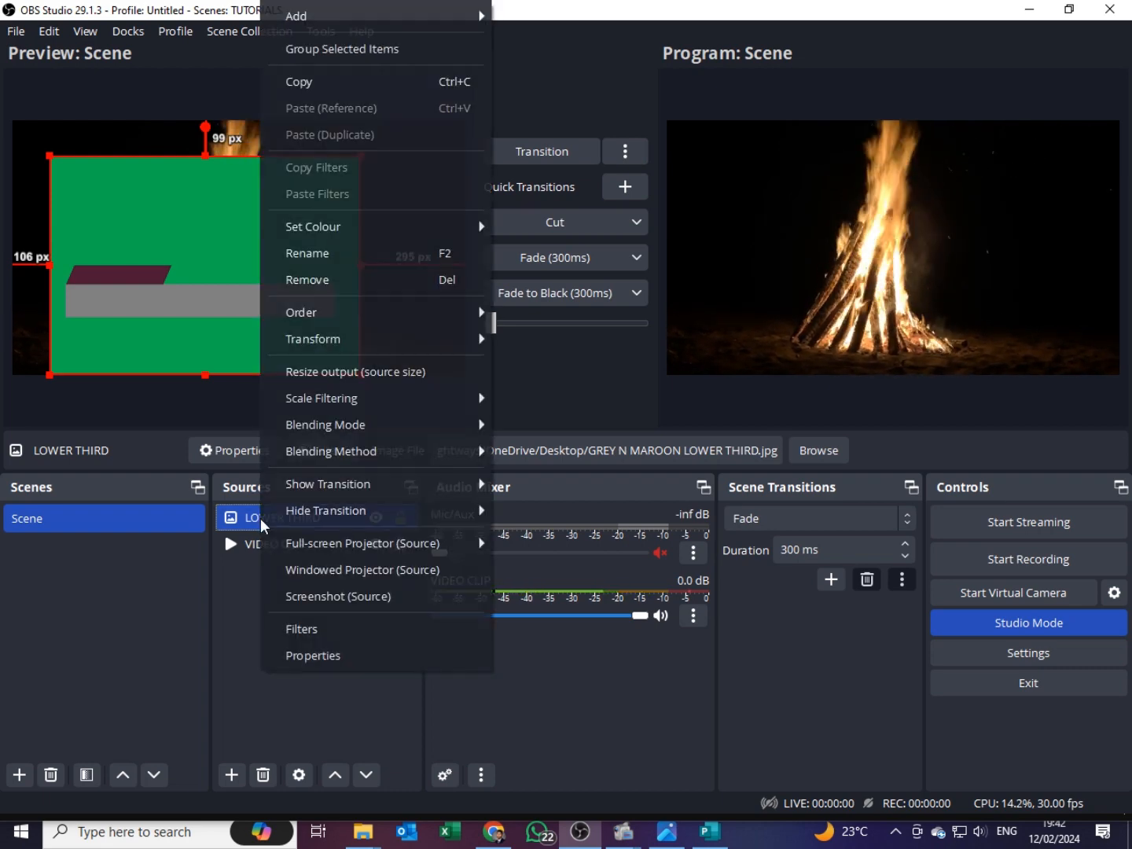
click(300, 629)
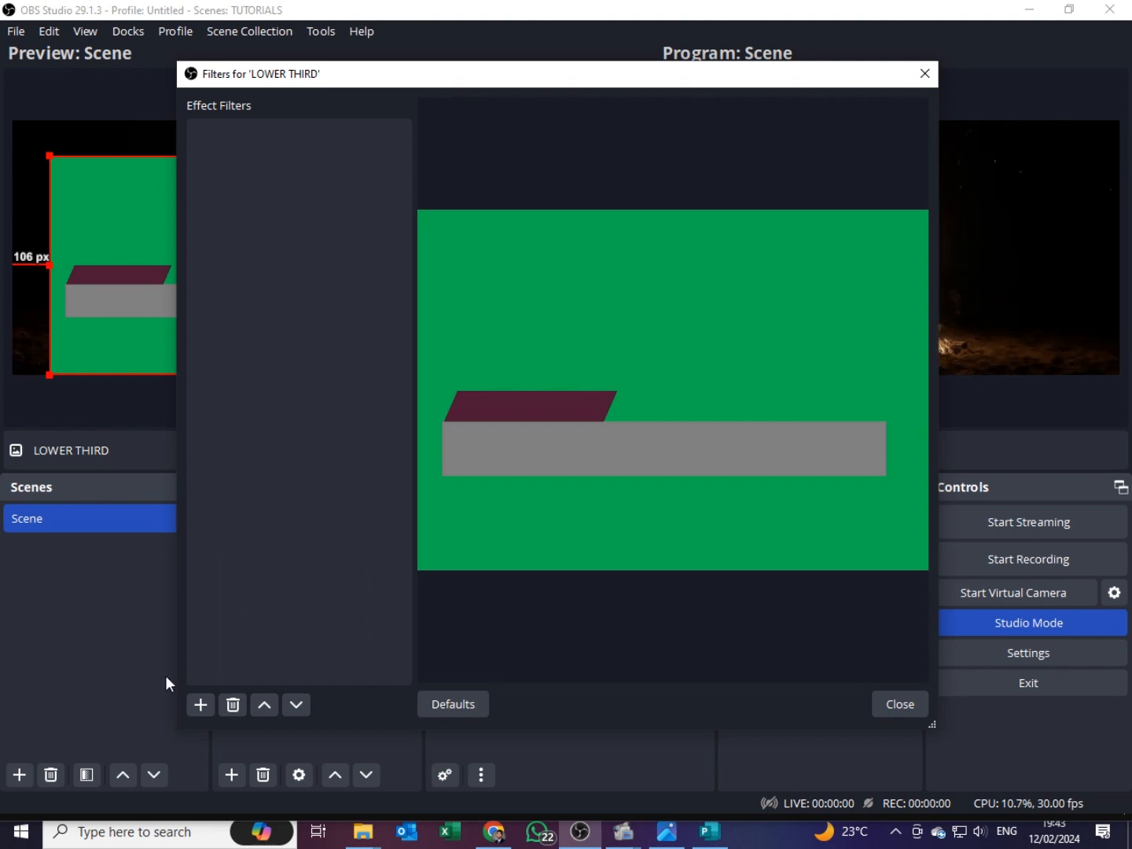
click(200, 704)
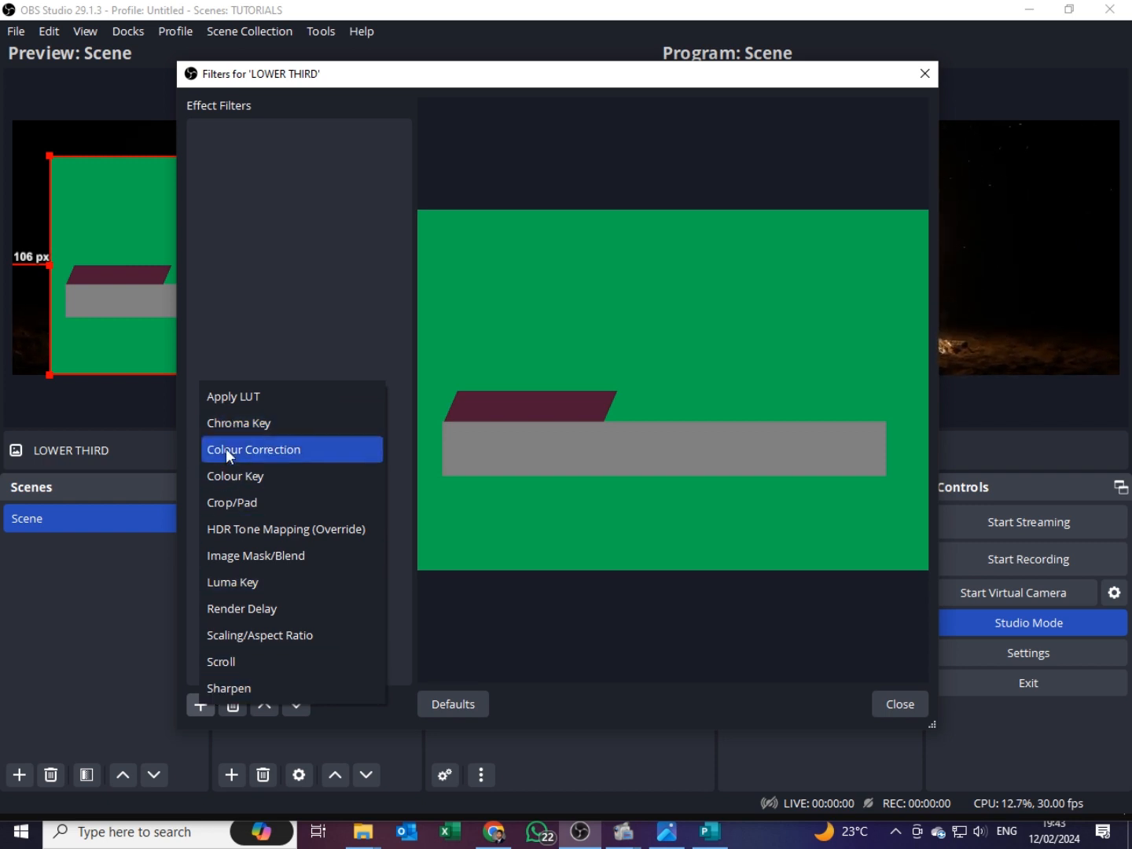
click(220, 423)
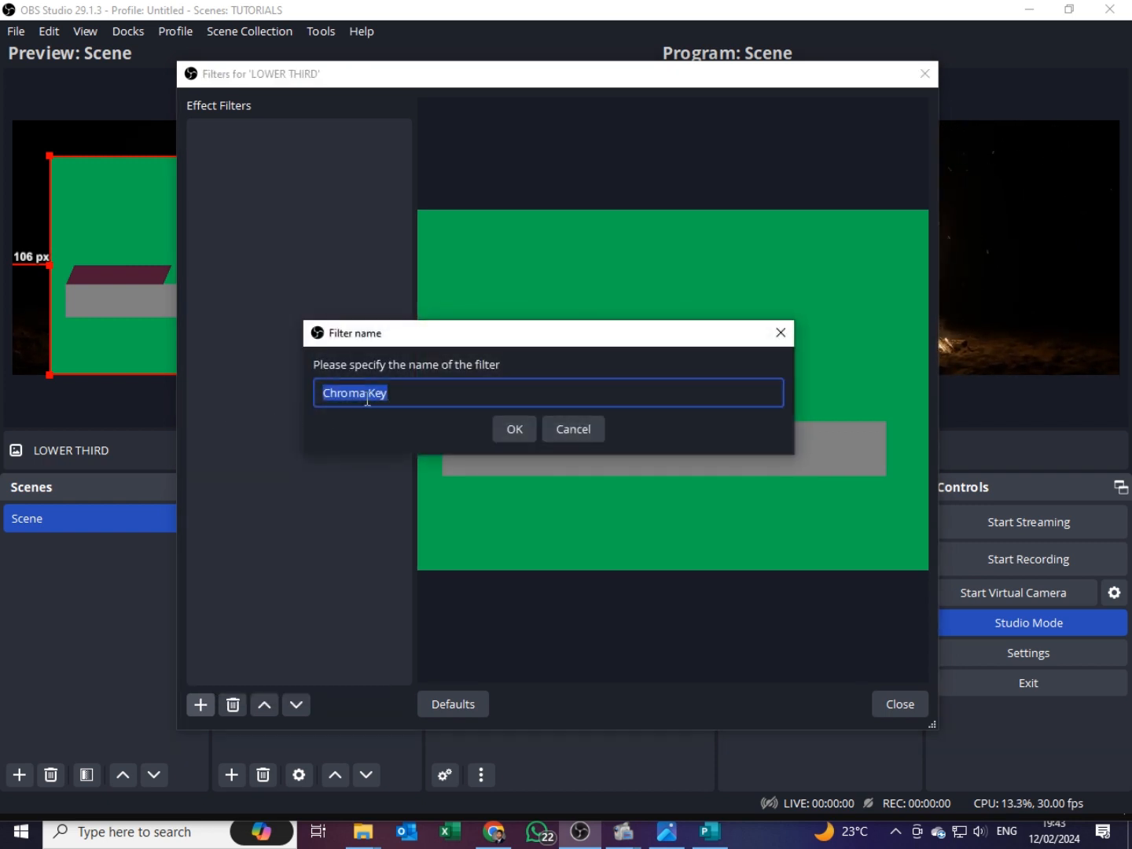
click(512, 428)
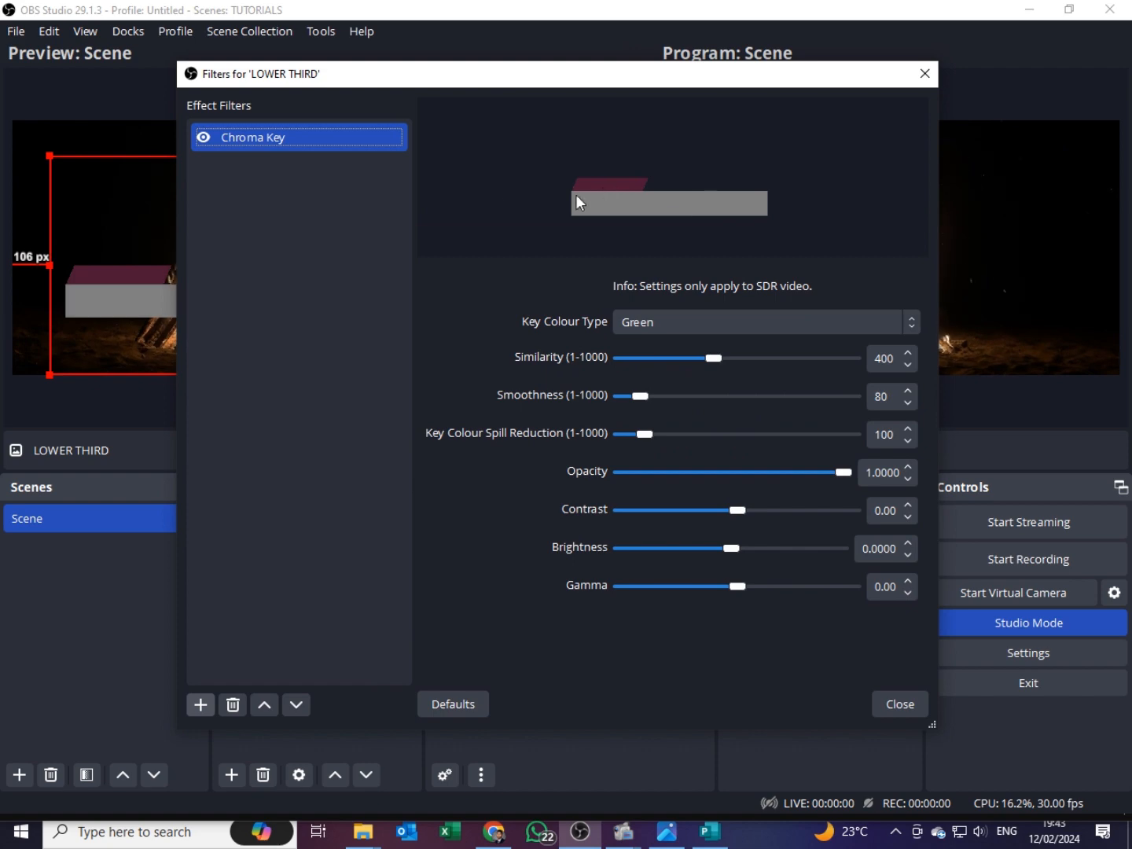
click(900, 702)
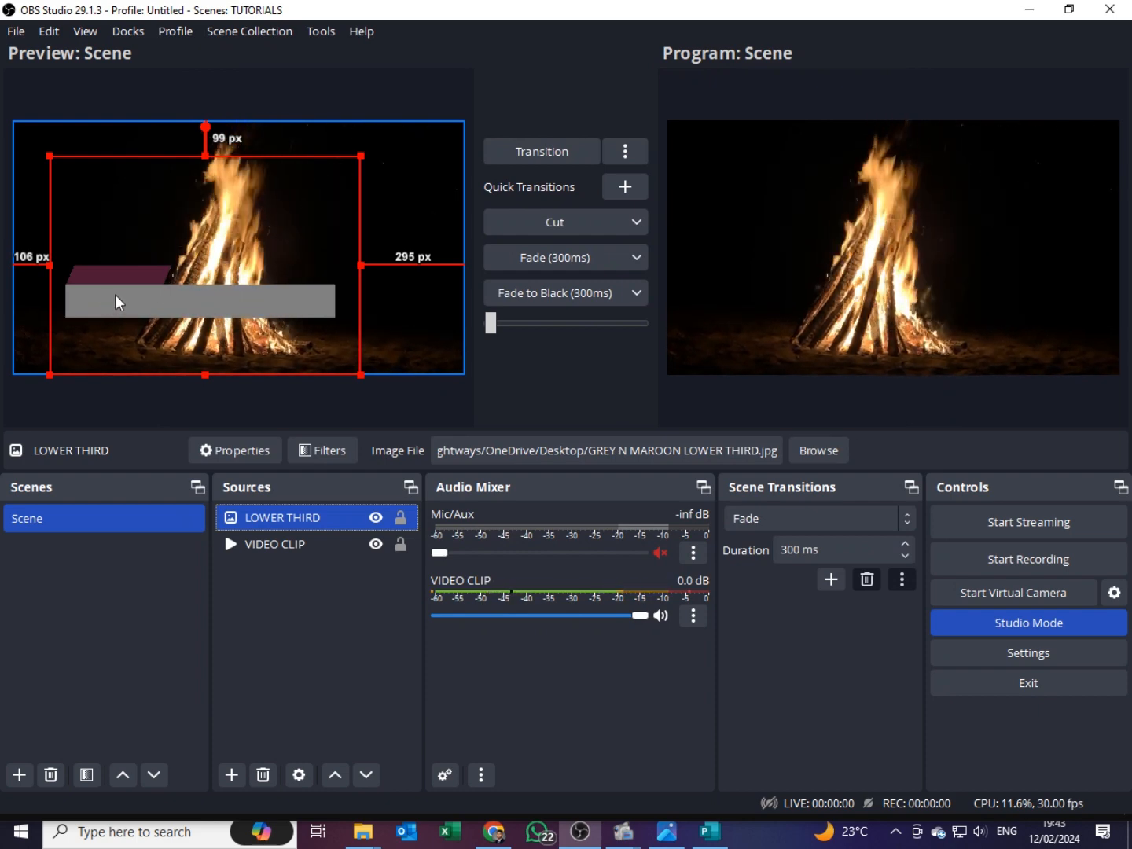
Move the lower third down to about 224 px from the canvas top and 29 px from its left edge, and deselect it
drag(118, 298, 90, 335)
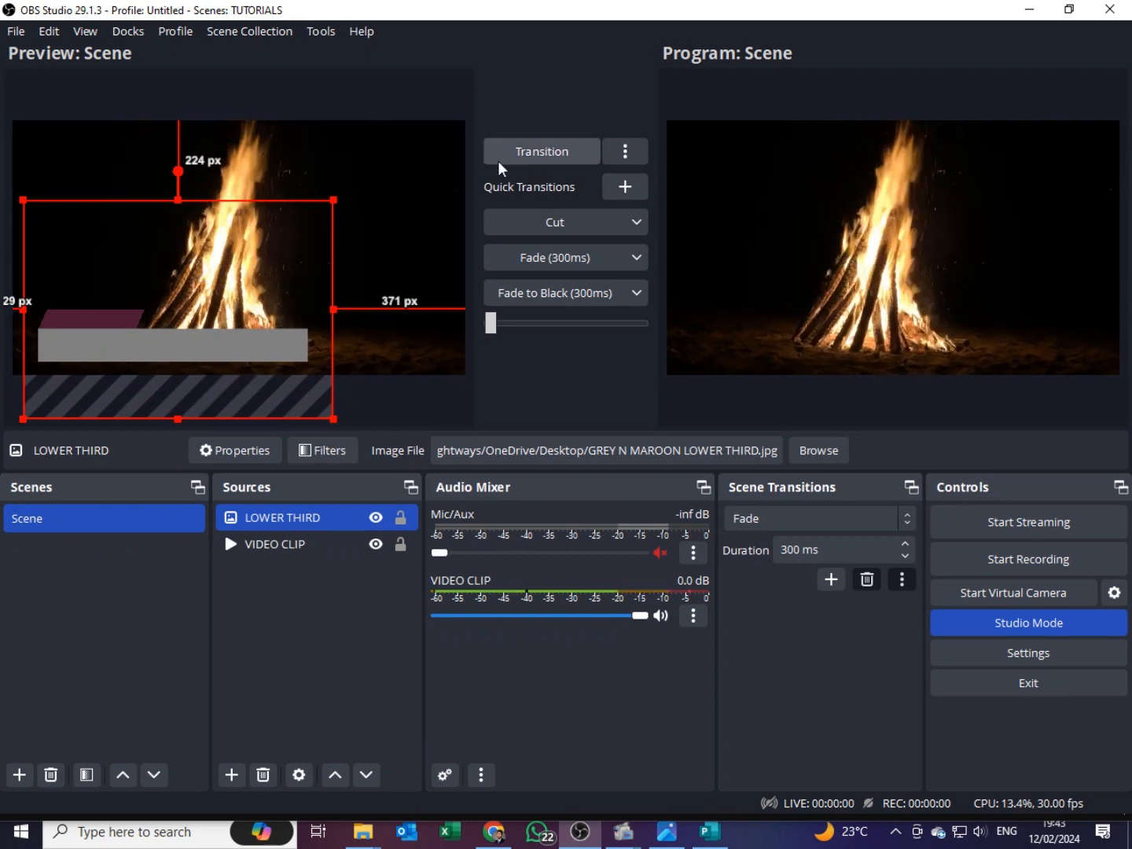
click(252, 607)
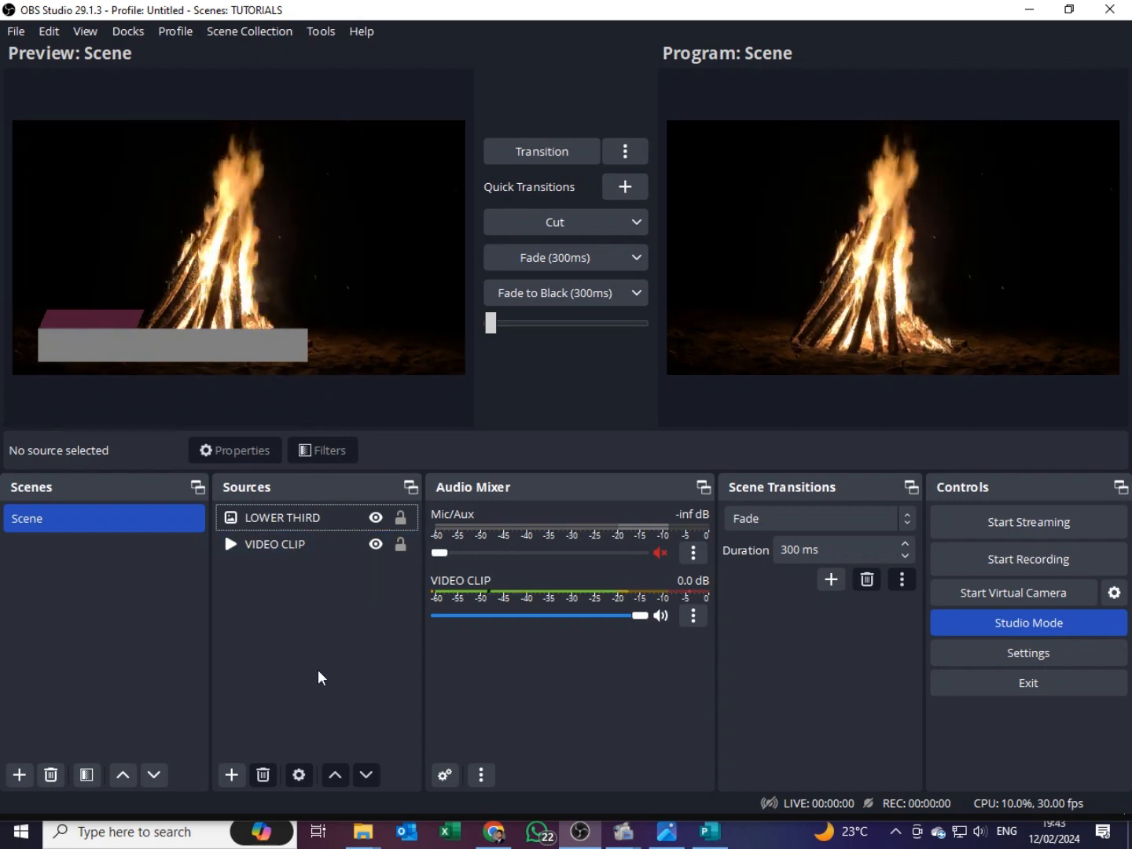
Add a new Text (GDI+) source named TOP TEXT to the scene
click(229, 777)
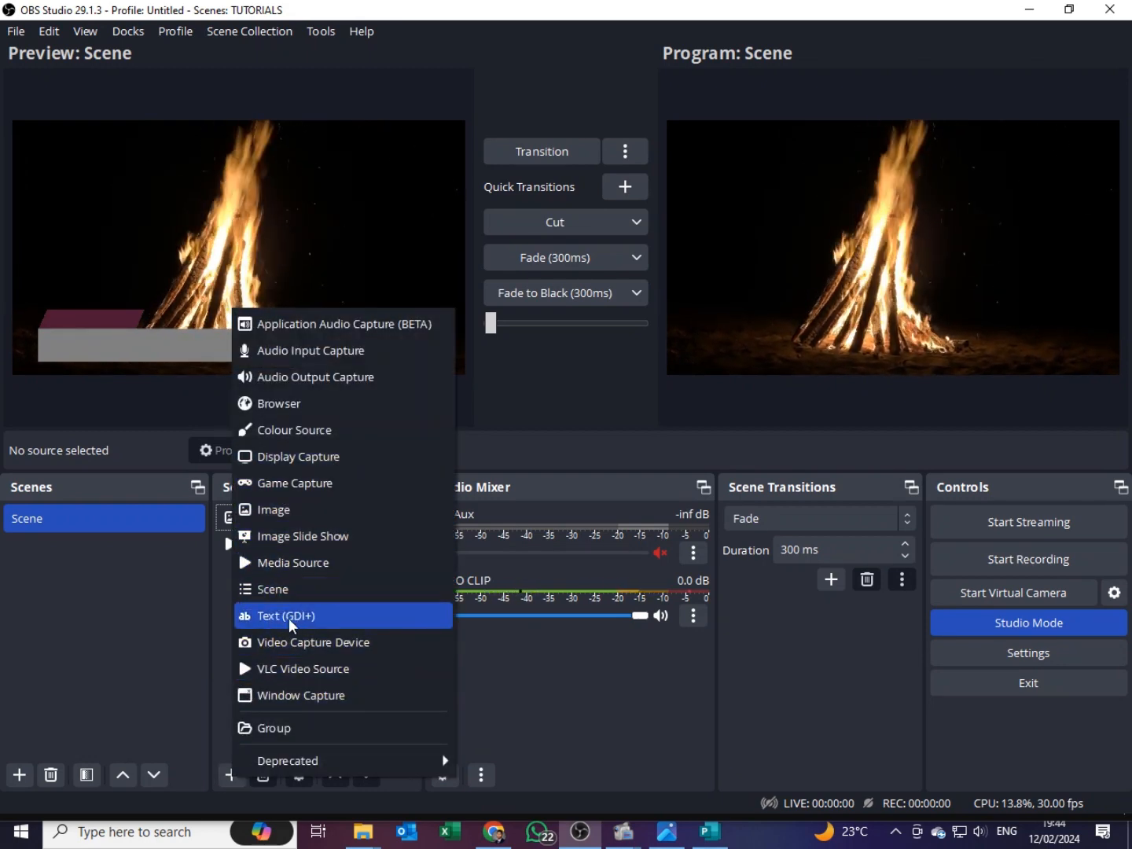
click(258, 616)
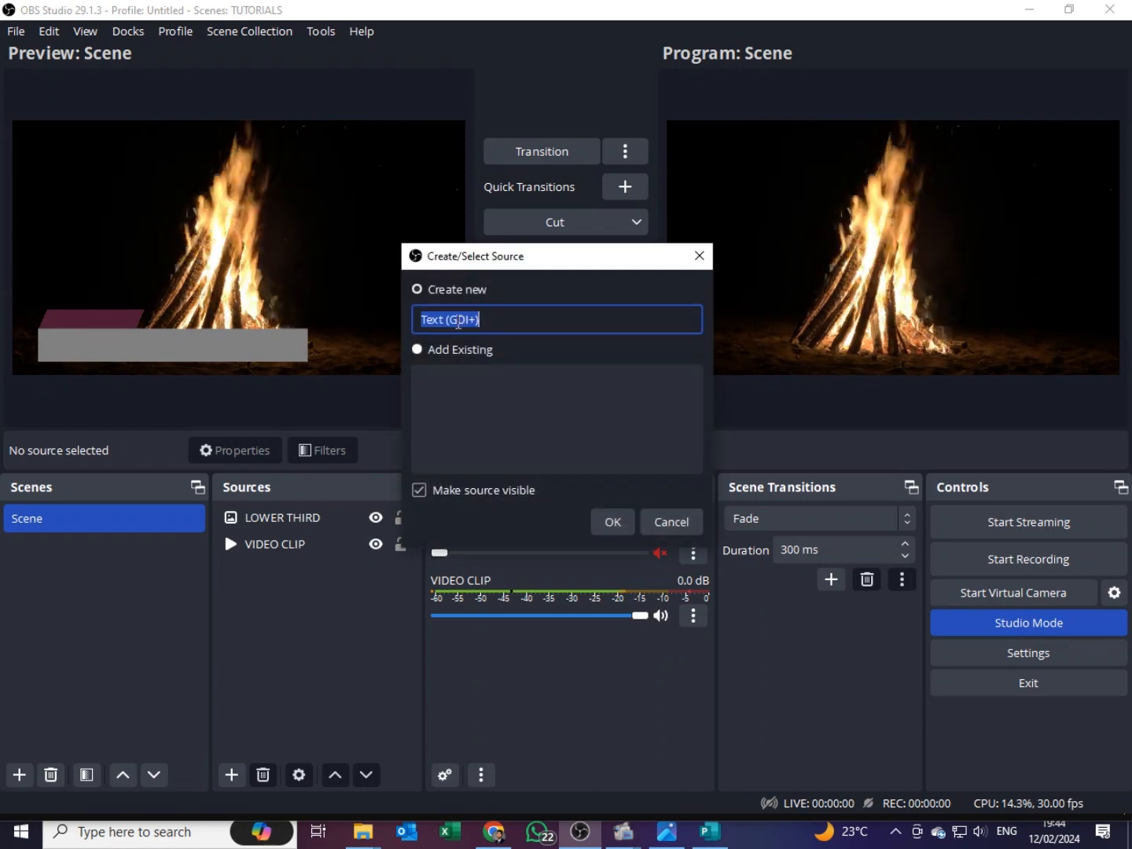
key(BackSpace)
text(TOP)
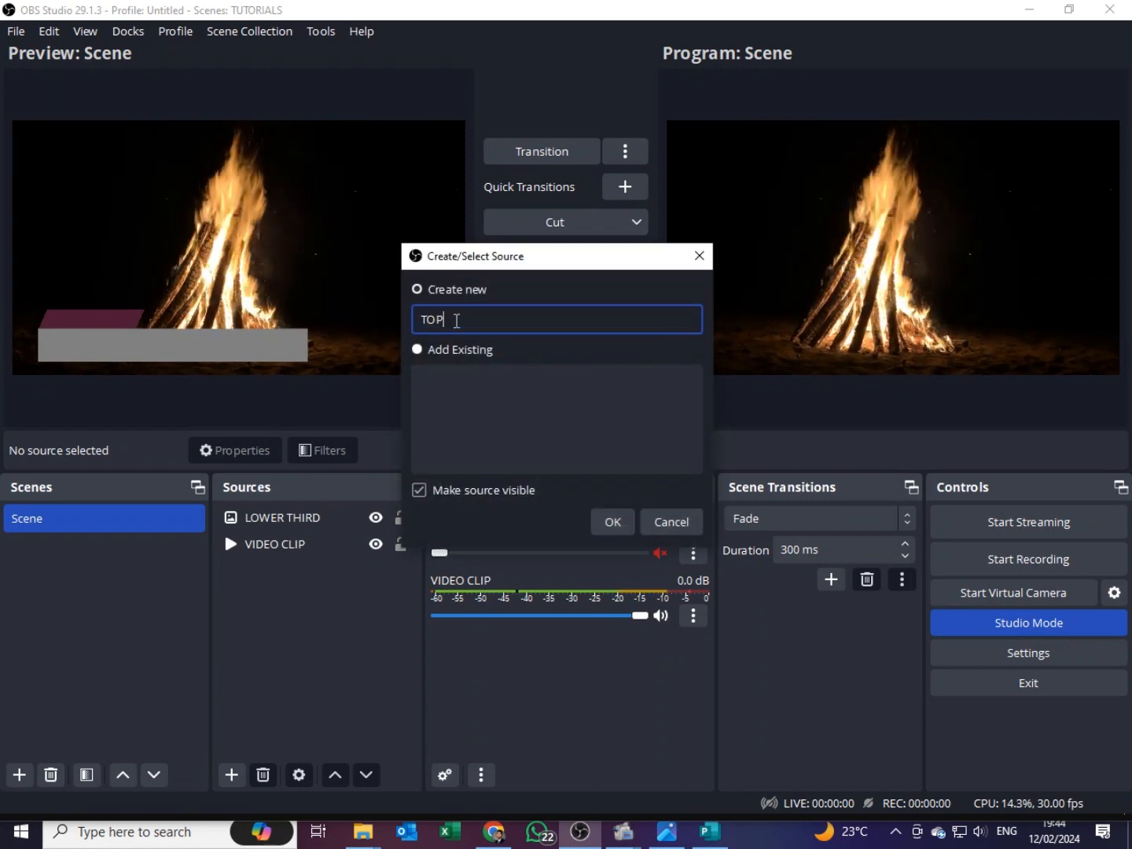
text( TEXT)
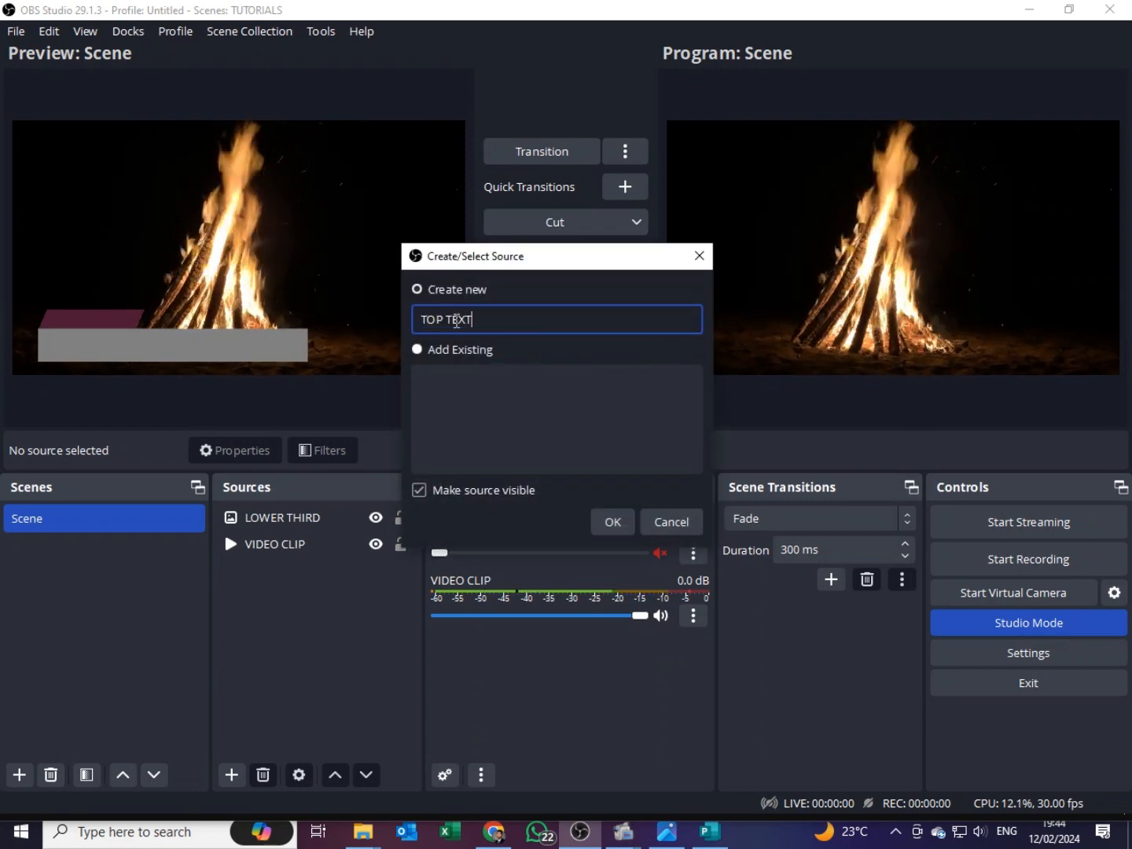
click(612, 524)
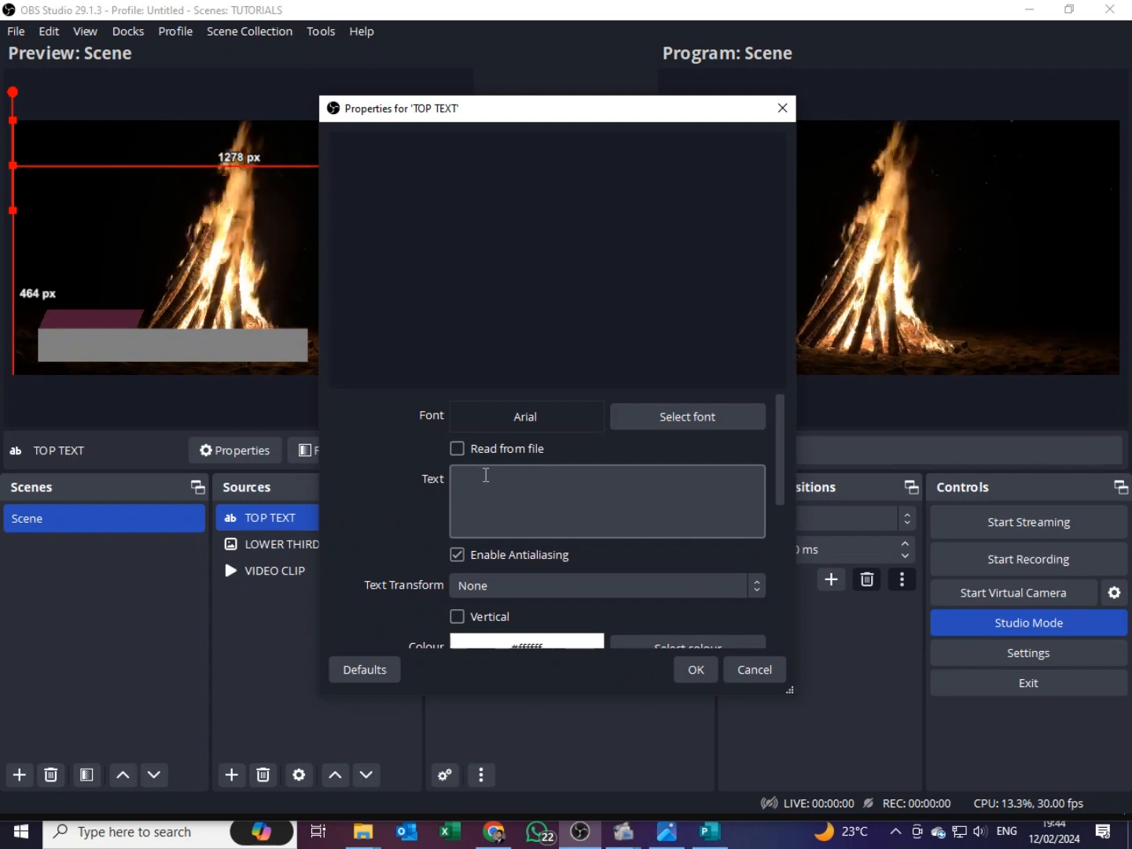
Set the TOP TEXT source's text to THEME in Arial Regular at size 48 and apply its properties
click(487, 477)
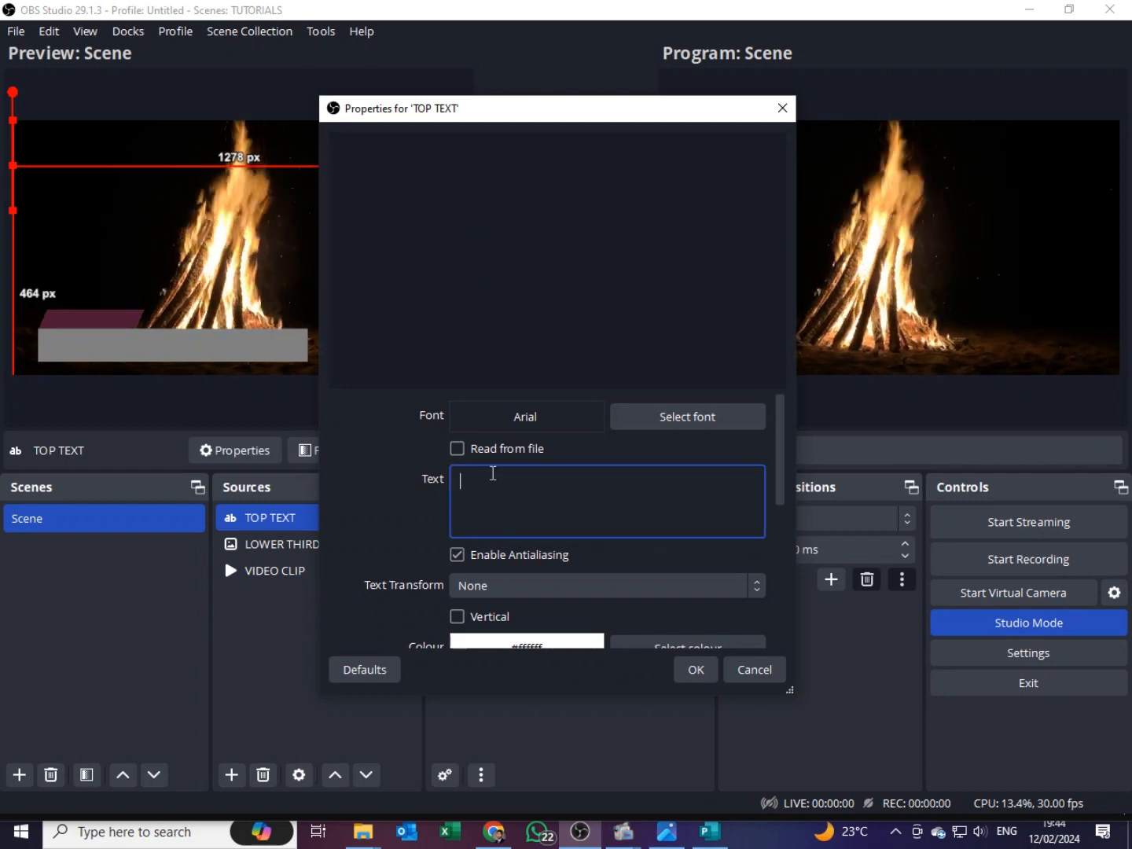
text(T)
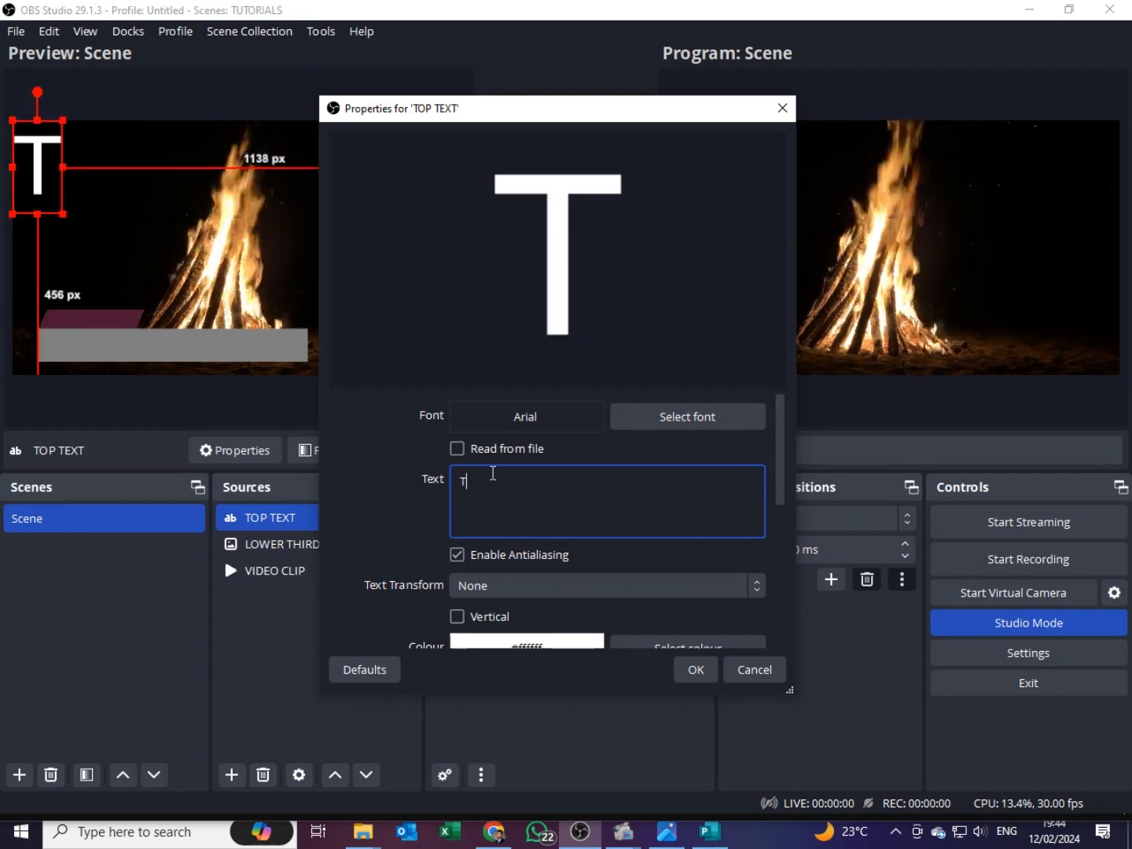
text(HEME)
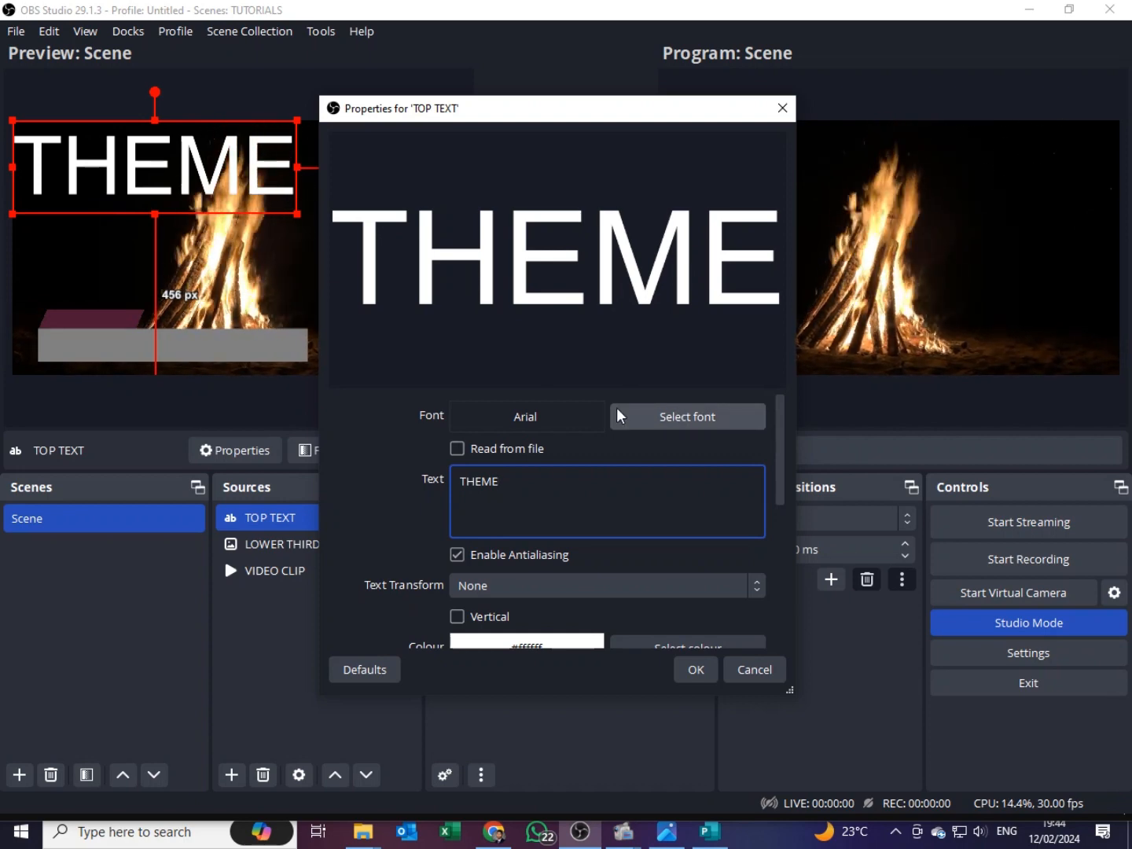
click(664, 422)
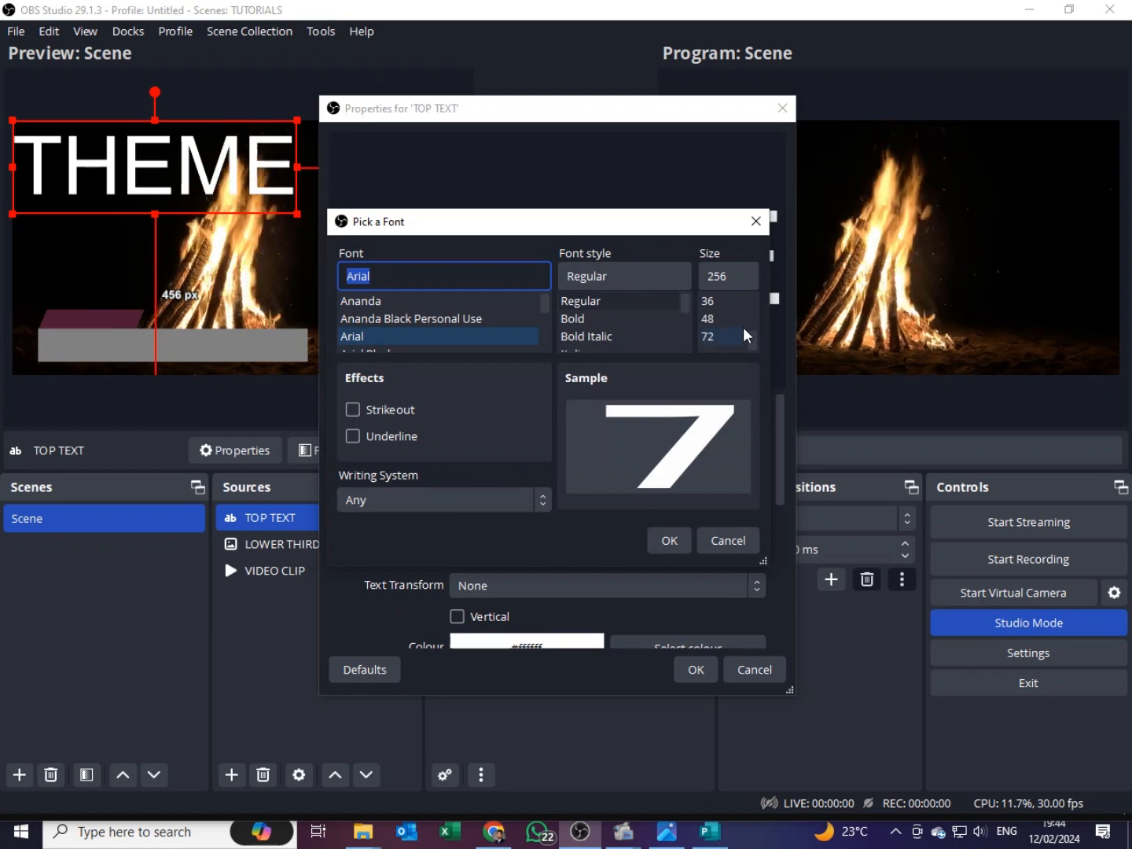
click(708, 319)
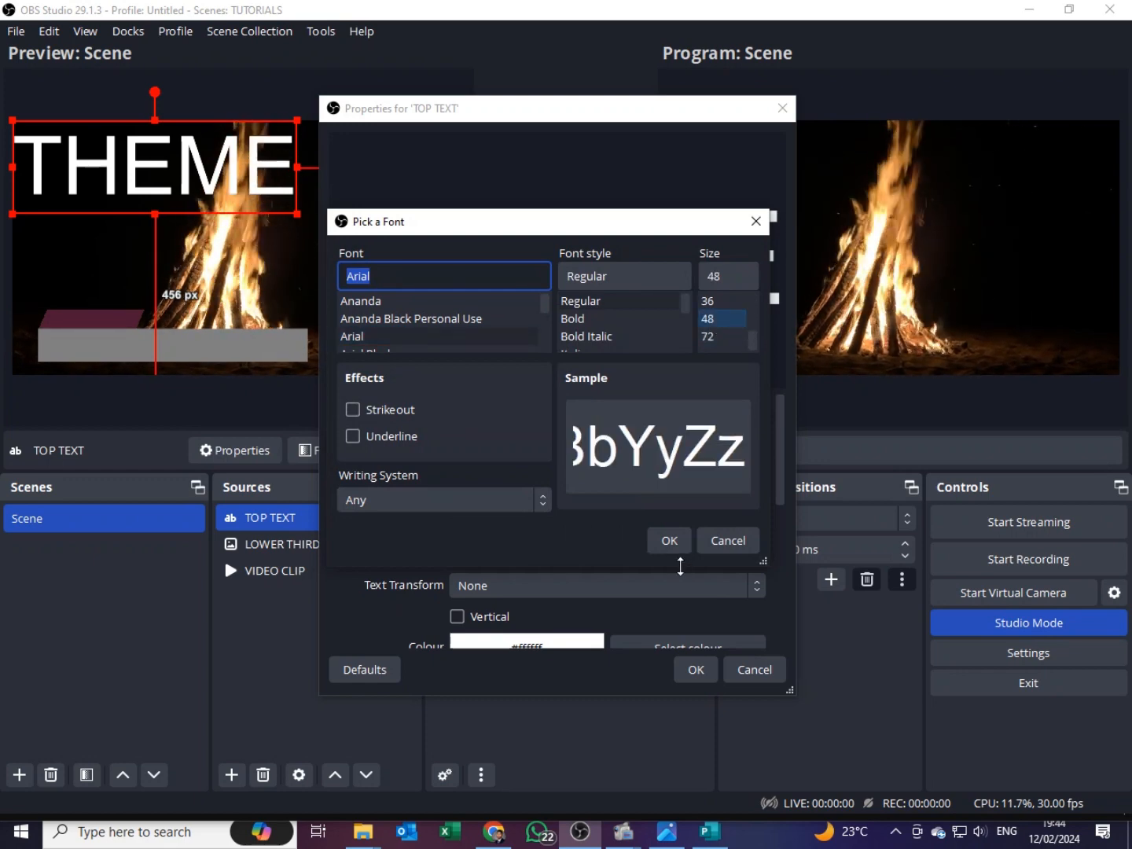
click(674, 542)
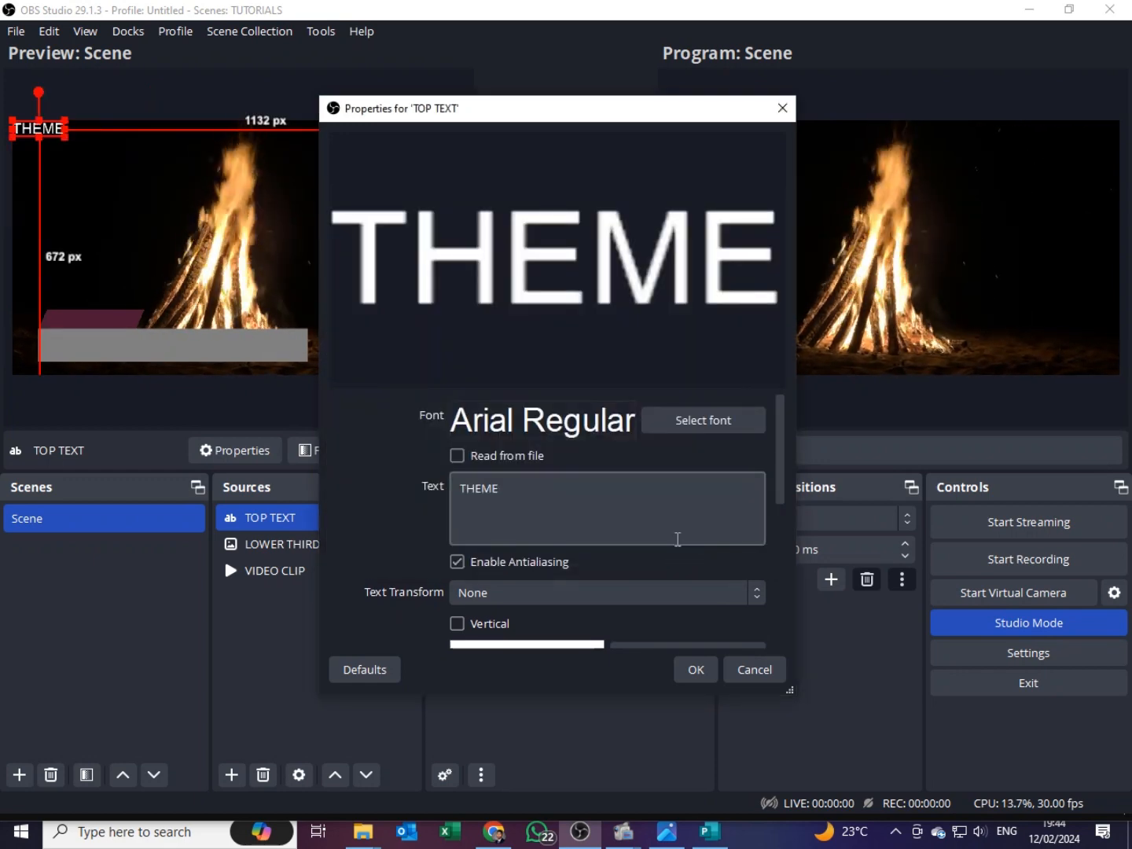
click(690, 675)
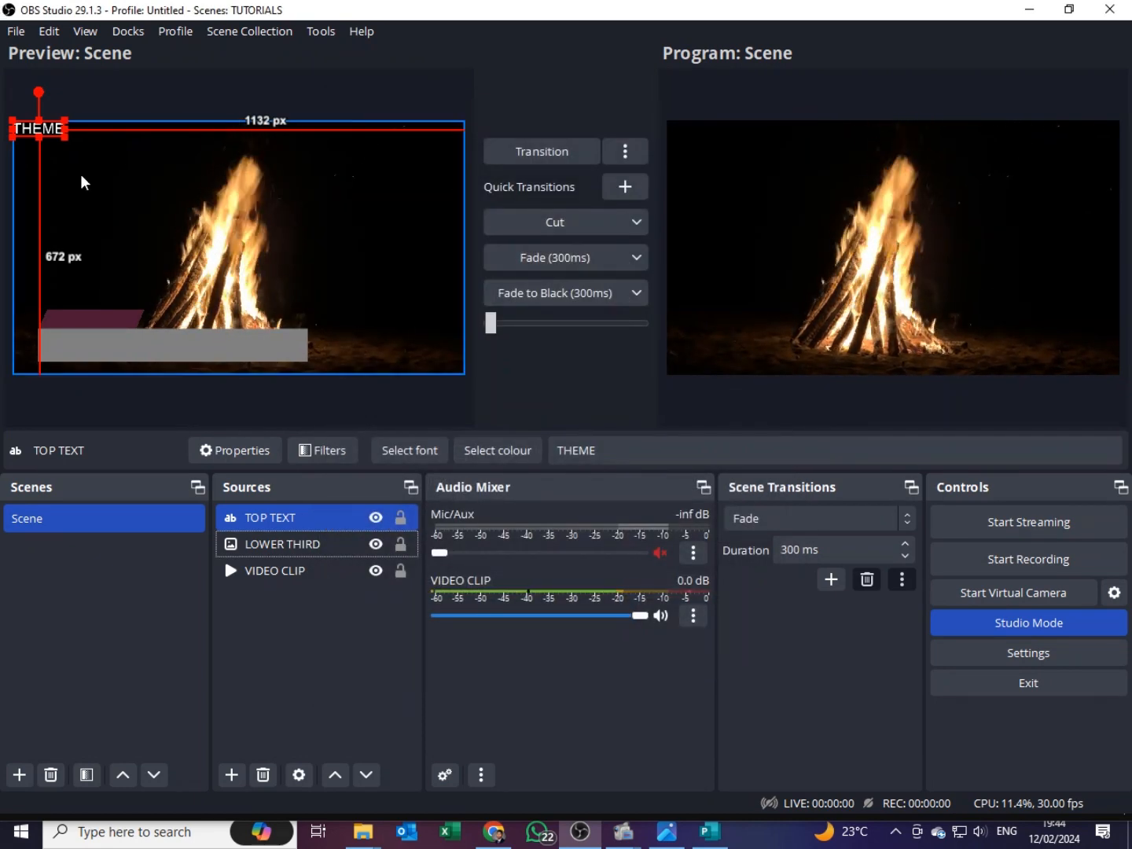
Fit the THEME text onto the maroon tab, slightly enlarged, about 113 px from the canvas's left edge and 536 px from its top, and deselect it
drag(33, 134, 73, 323)
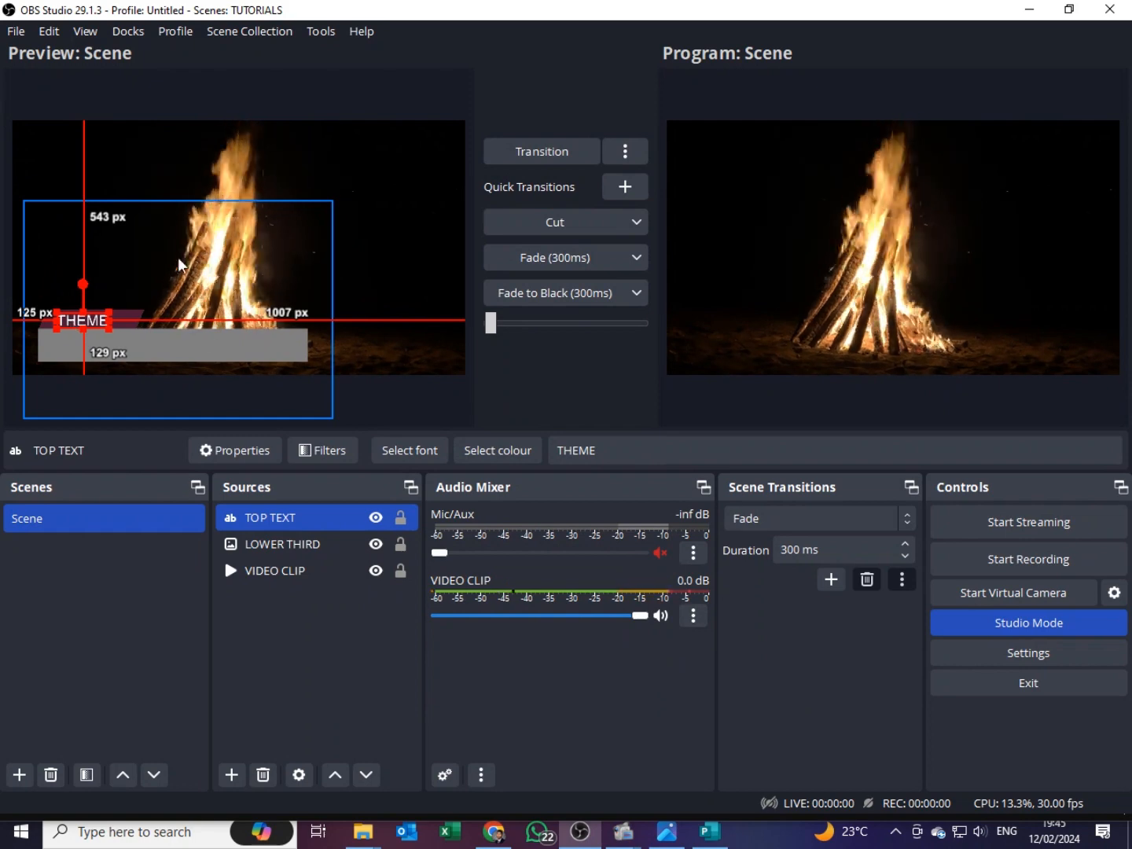
click(254, 637)
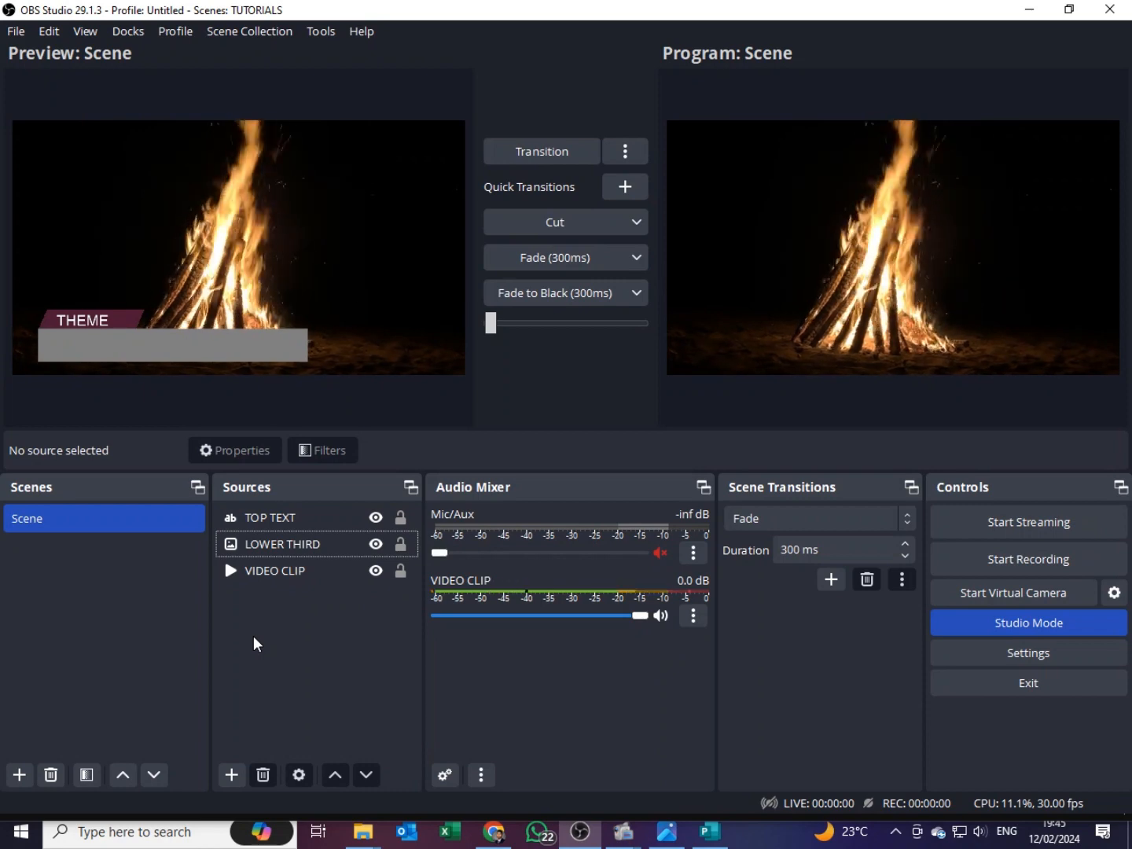
click(90, 330)
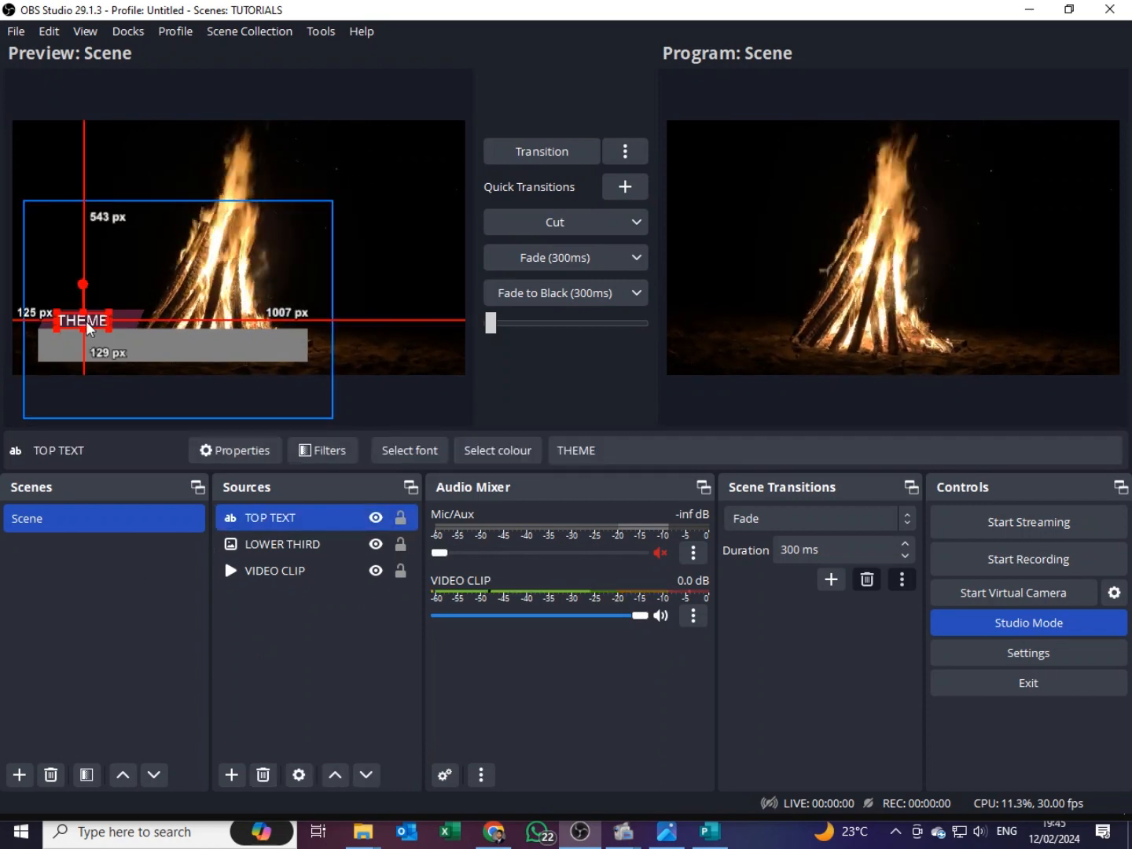
drag(74, 320, 51, 310)
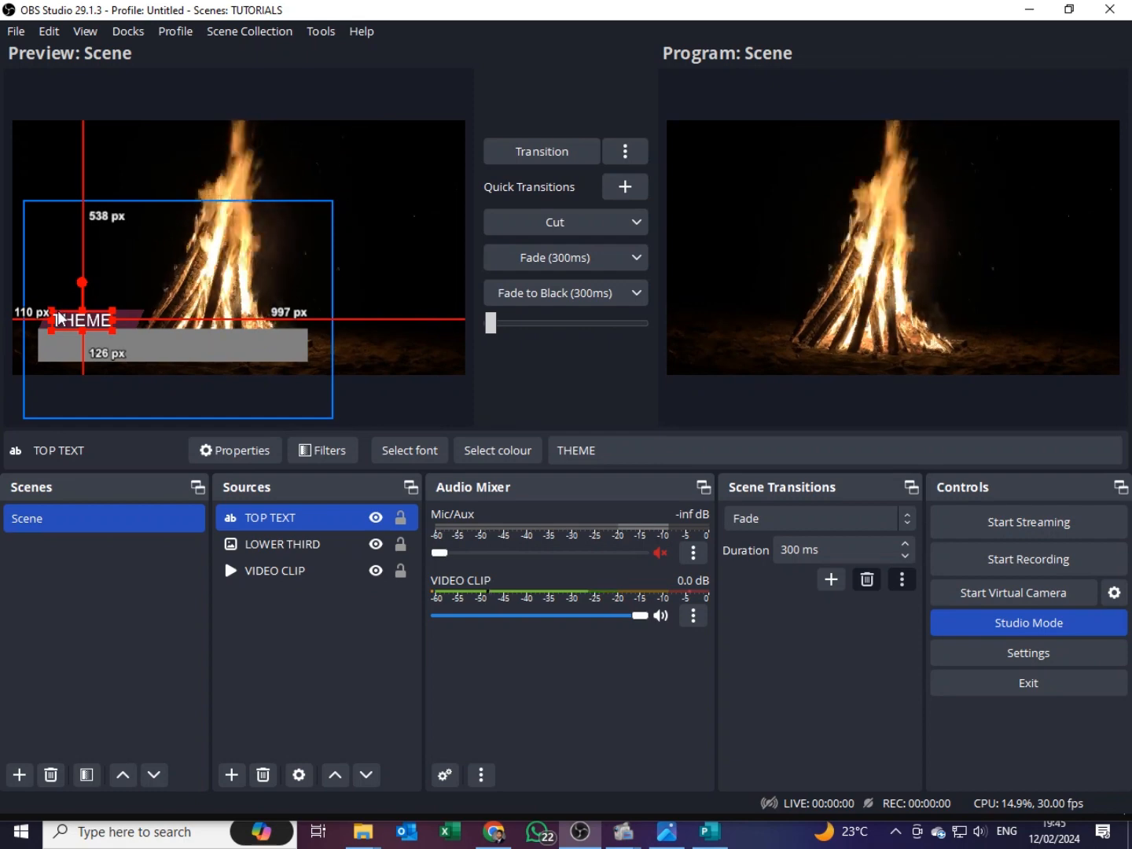
key(Up)
key(Up)
key(Up)
key(Right)
key(Right)
key(Right)
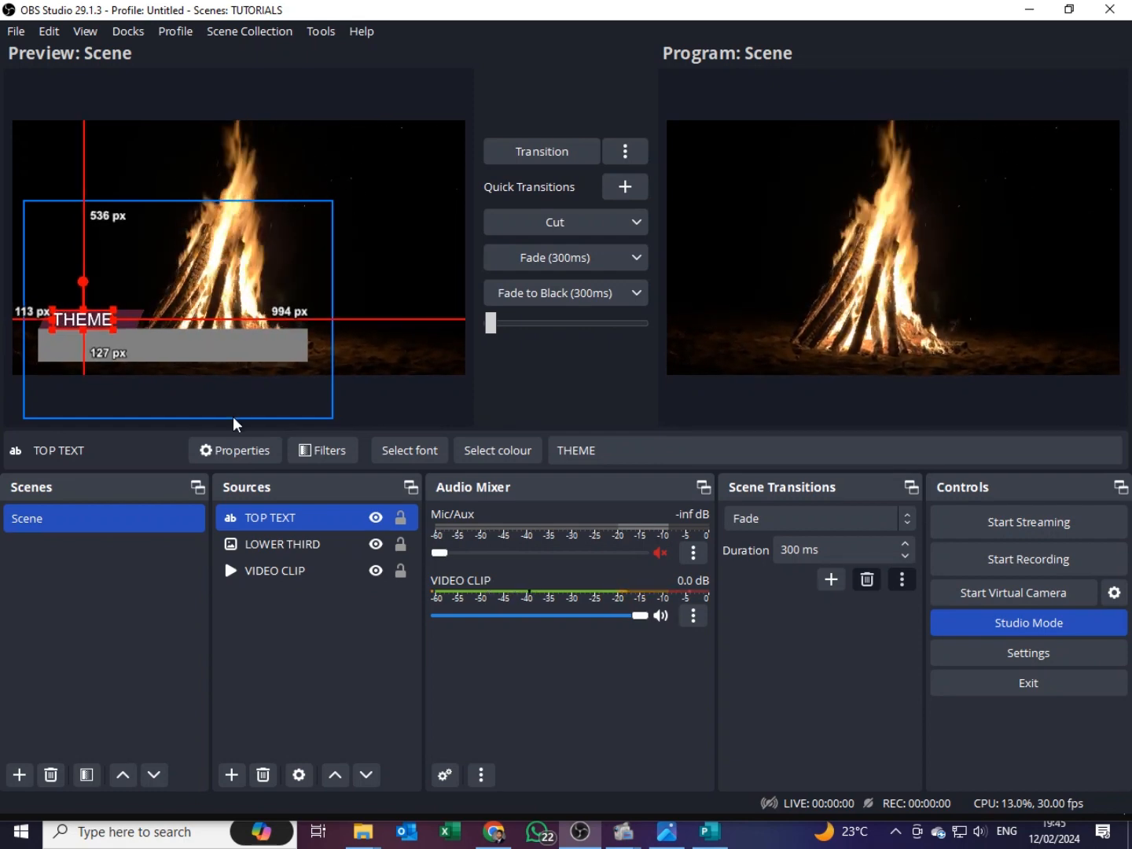
click(279, 658)
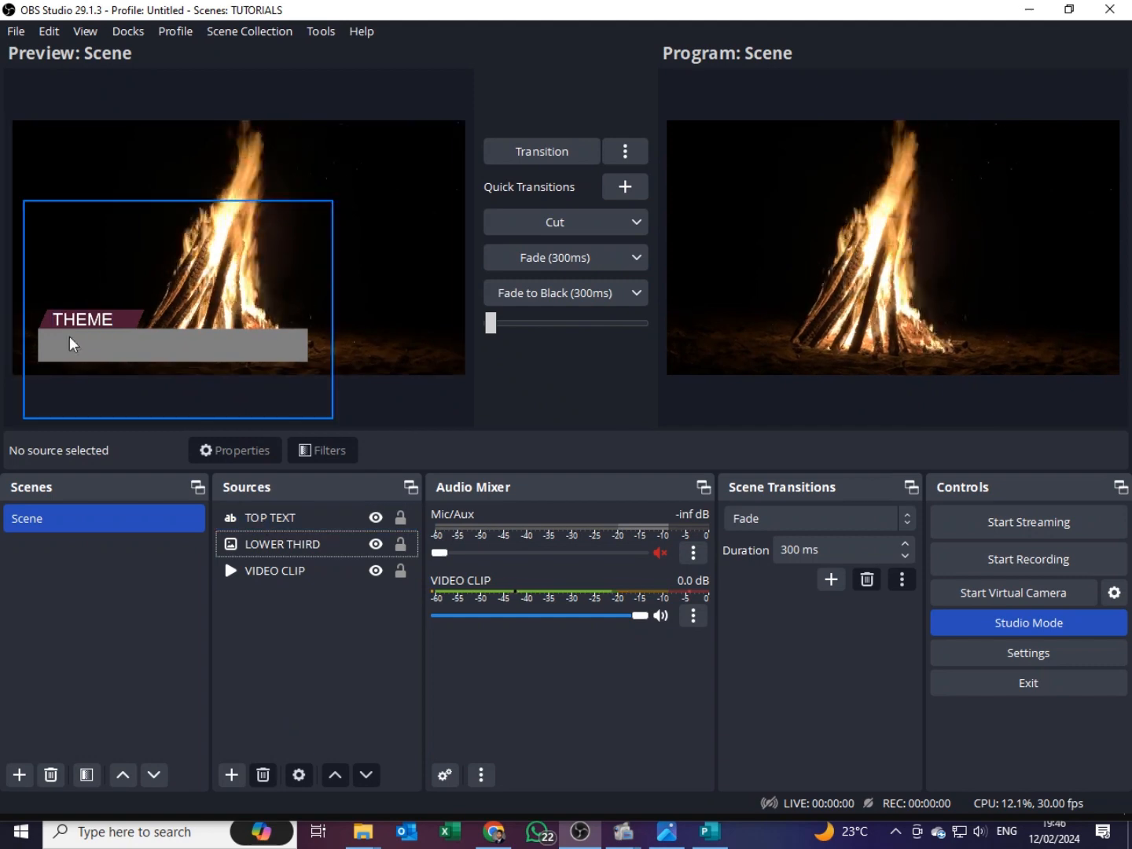
Add a new Text (GDI+) source named BOTTOM TEXT to the scene
click(232, 776)
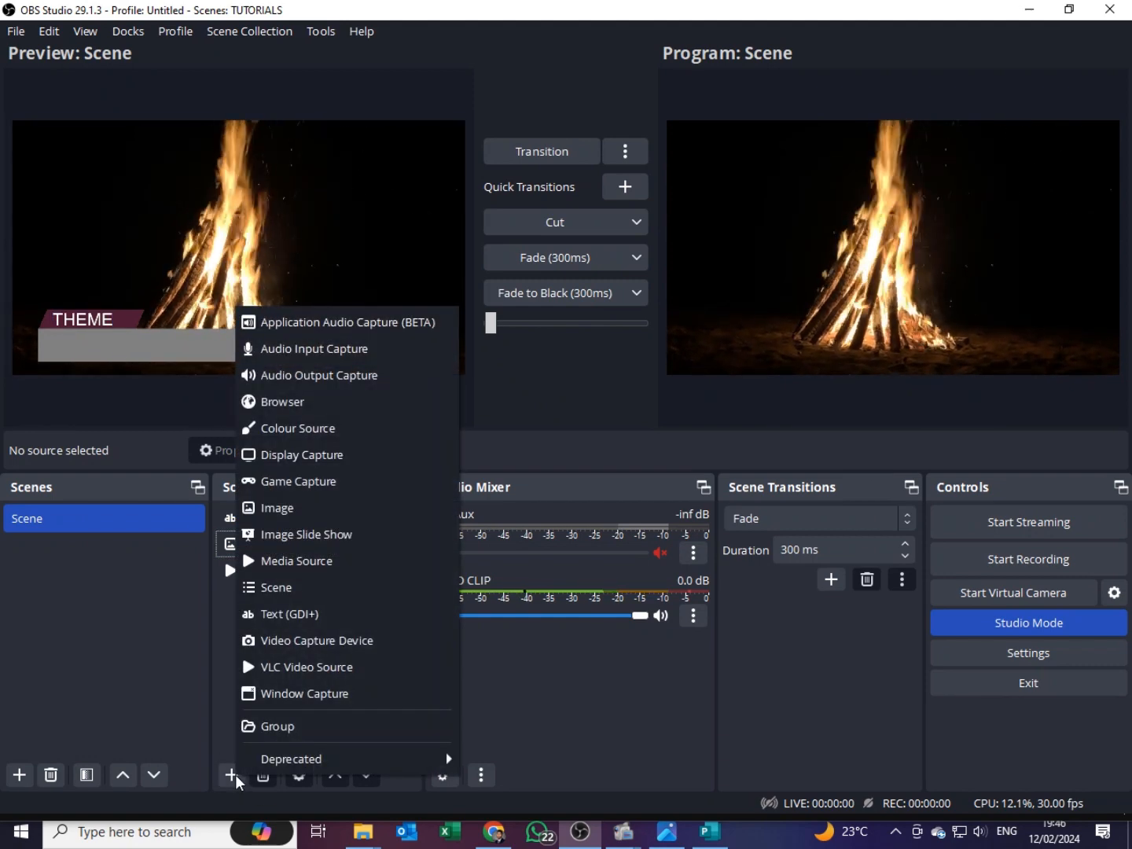
click(273, 615)
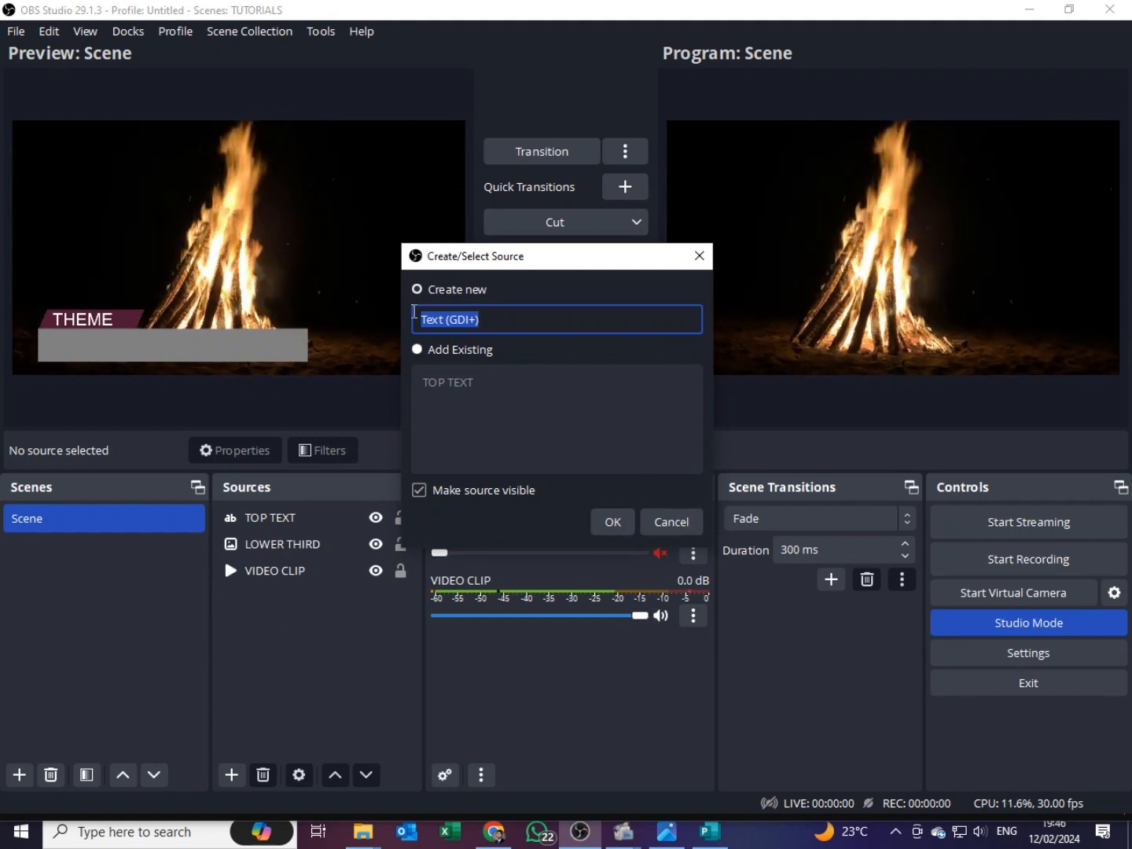
text(BOTTO)
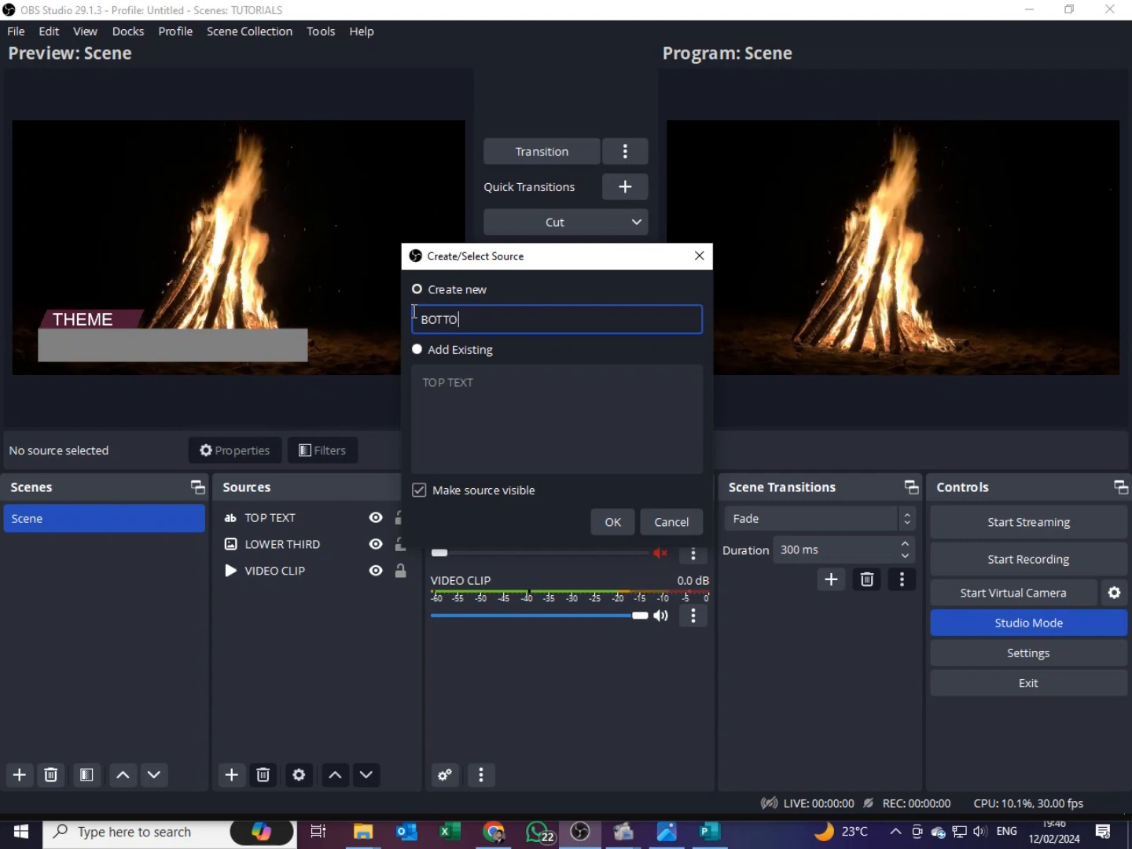
text(M TEXT)
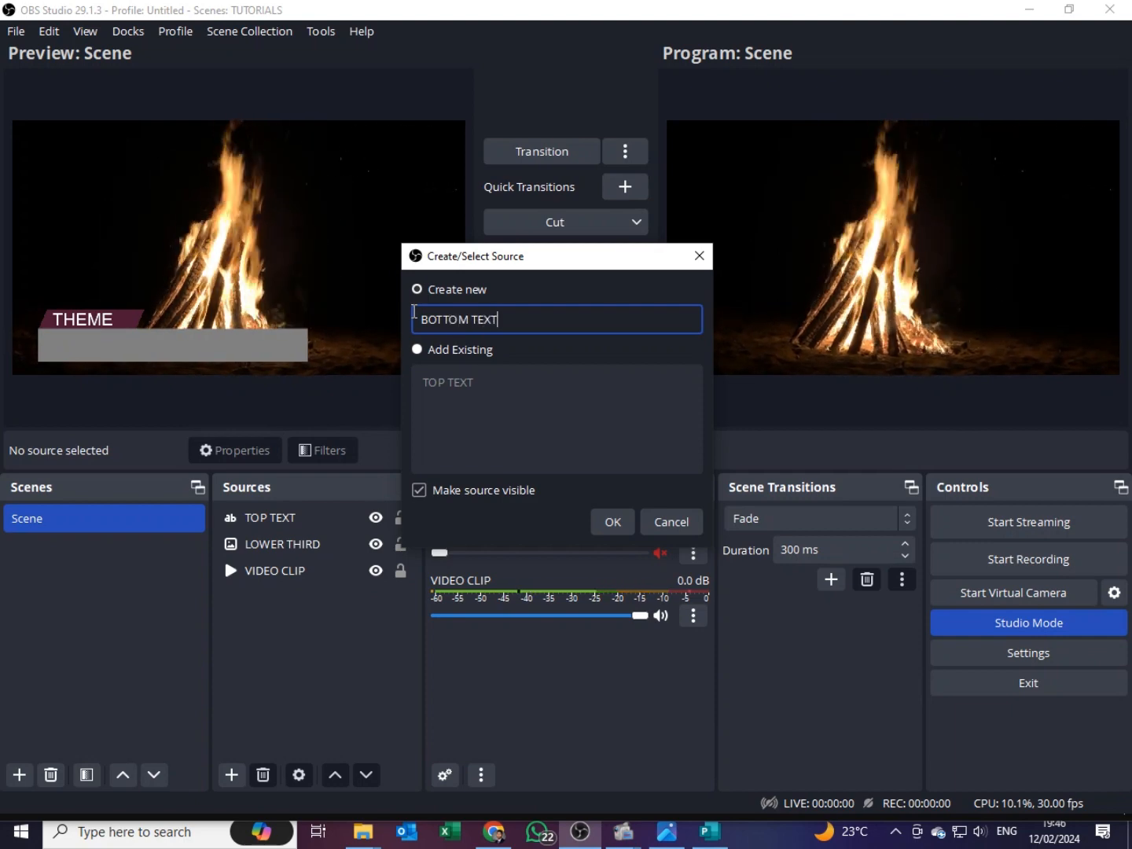
click(610, 522)
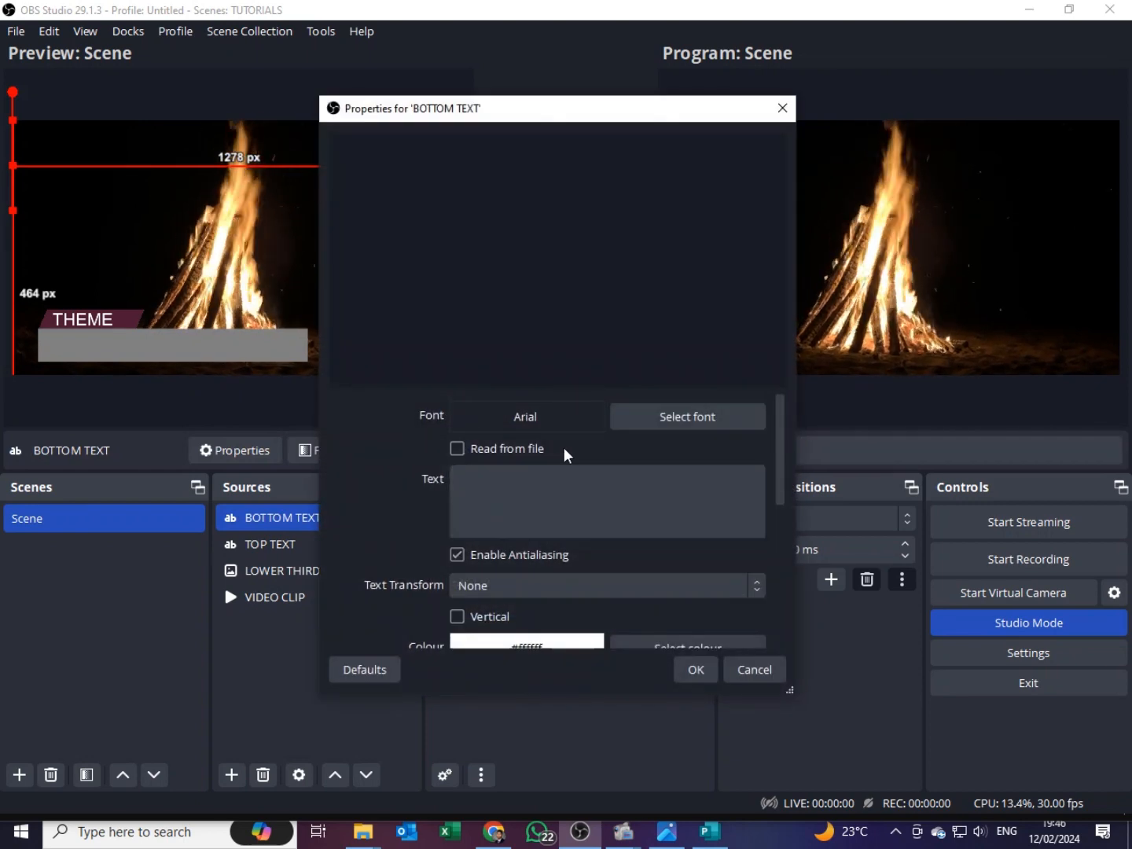
Set the BOTTOM TEXT source's text to GOD IS LOVE, keeping the white colour, and apply its properties
click(487, 490)
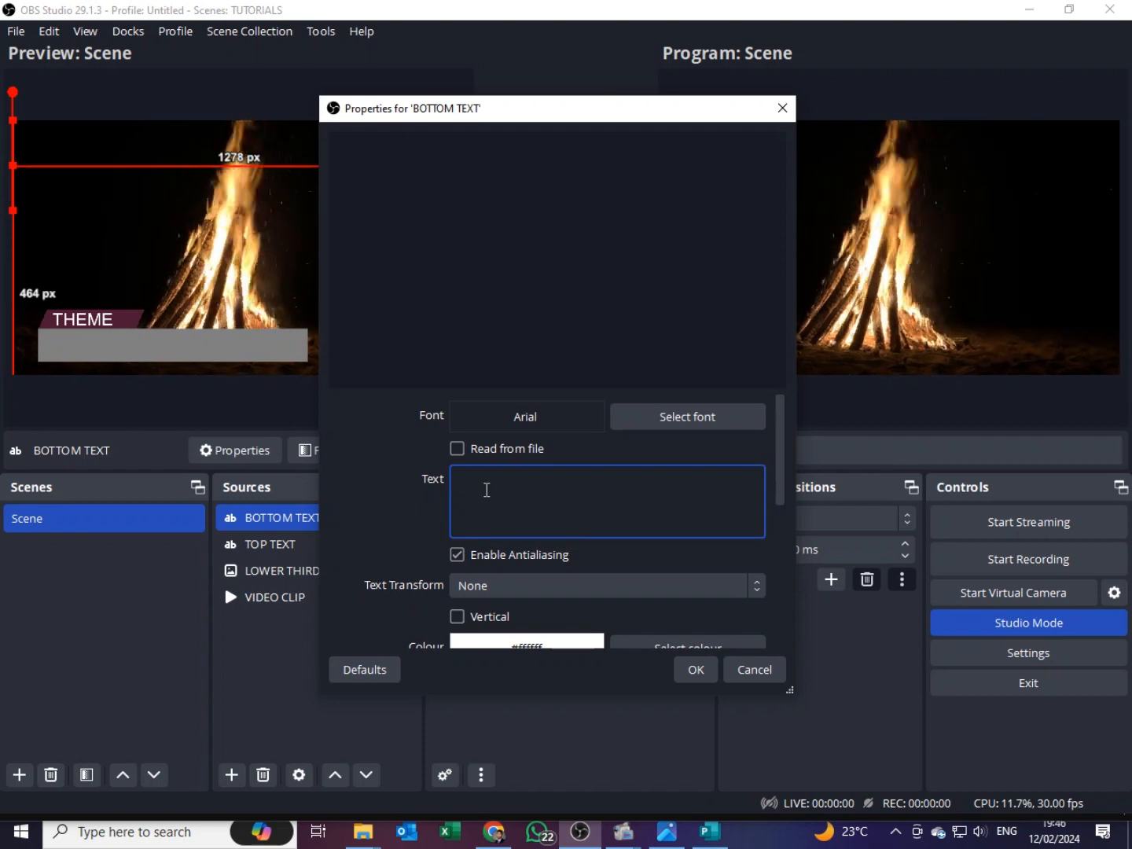
text(GO)
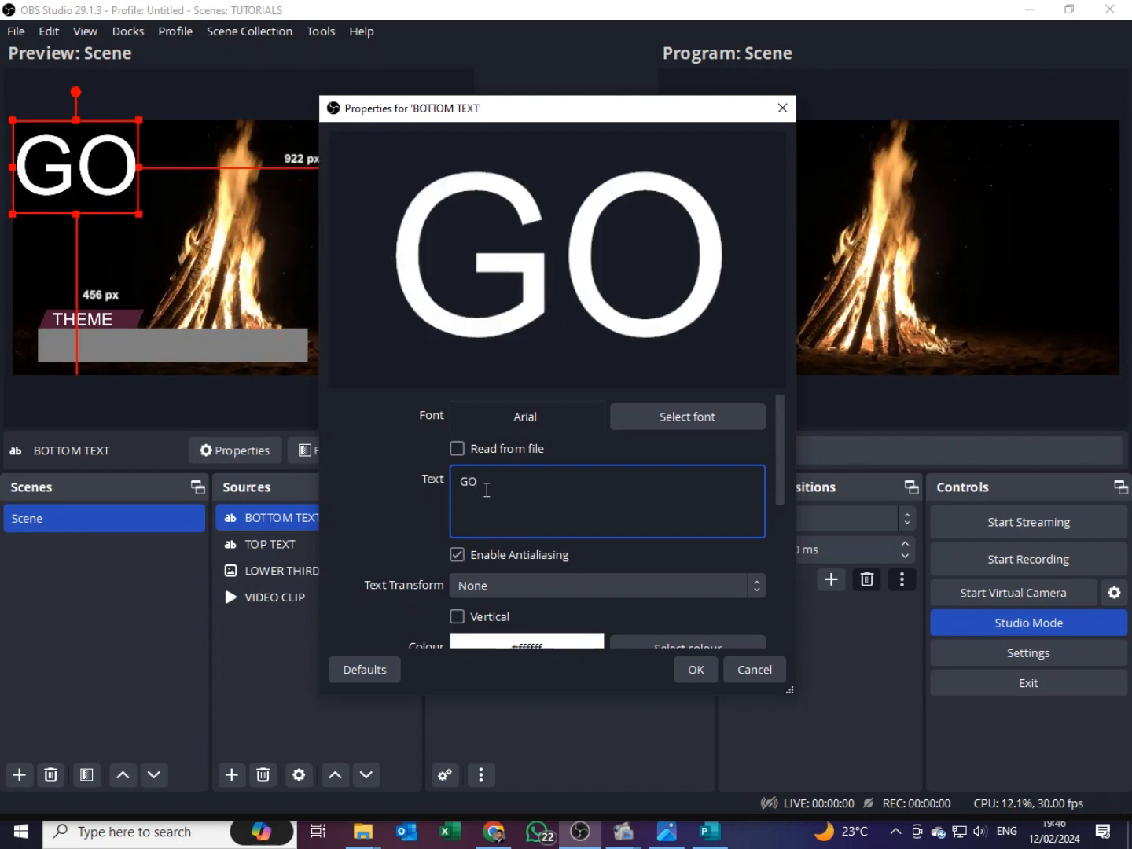
text(D)
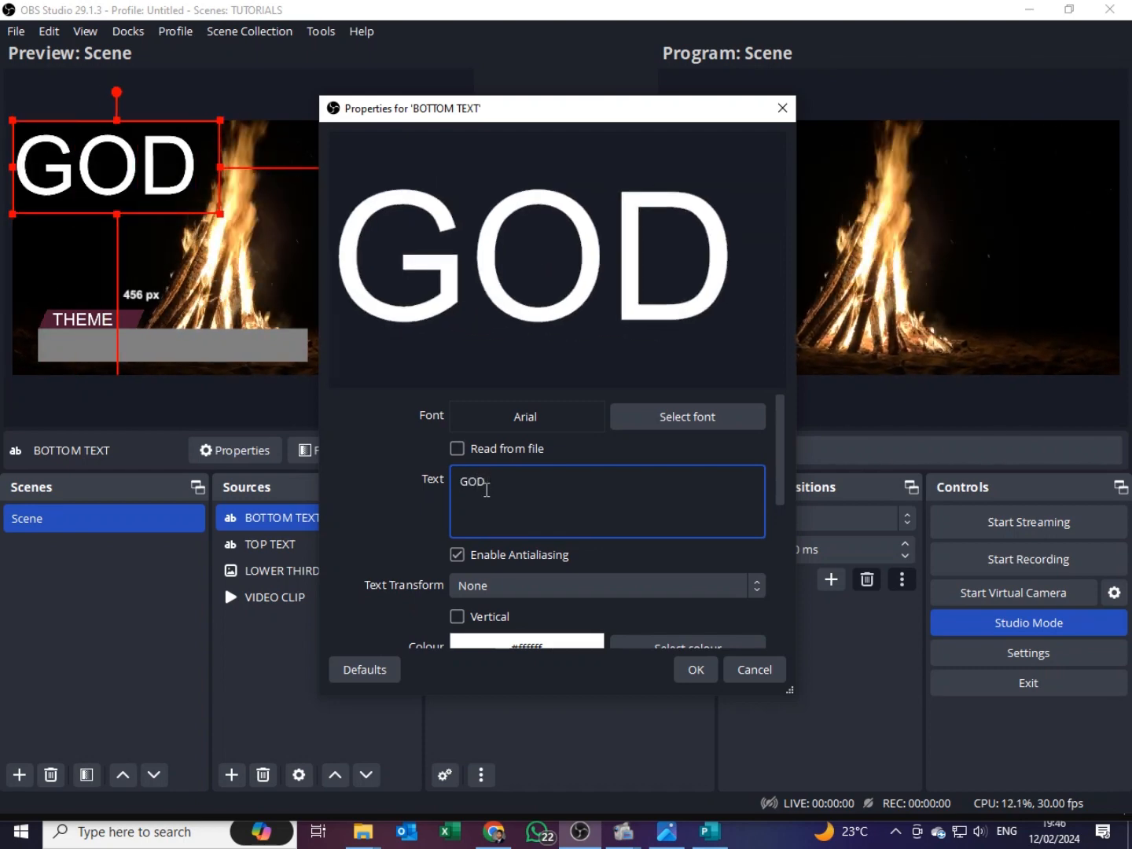
text( IS)
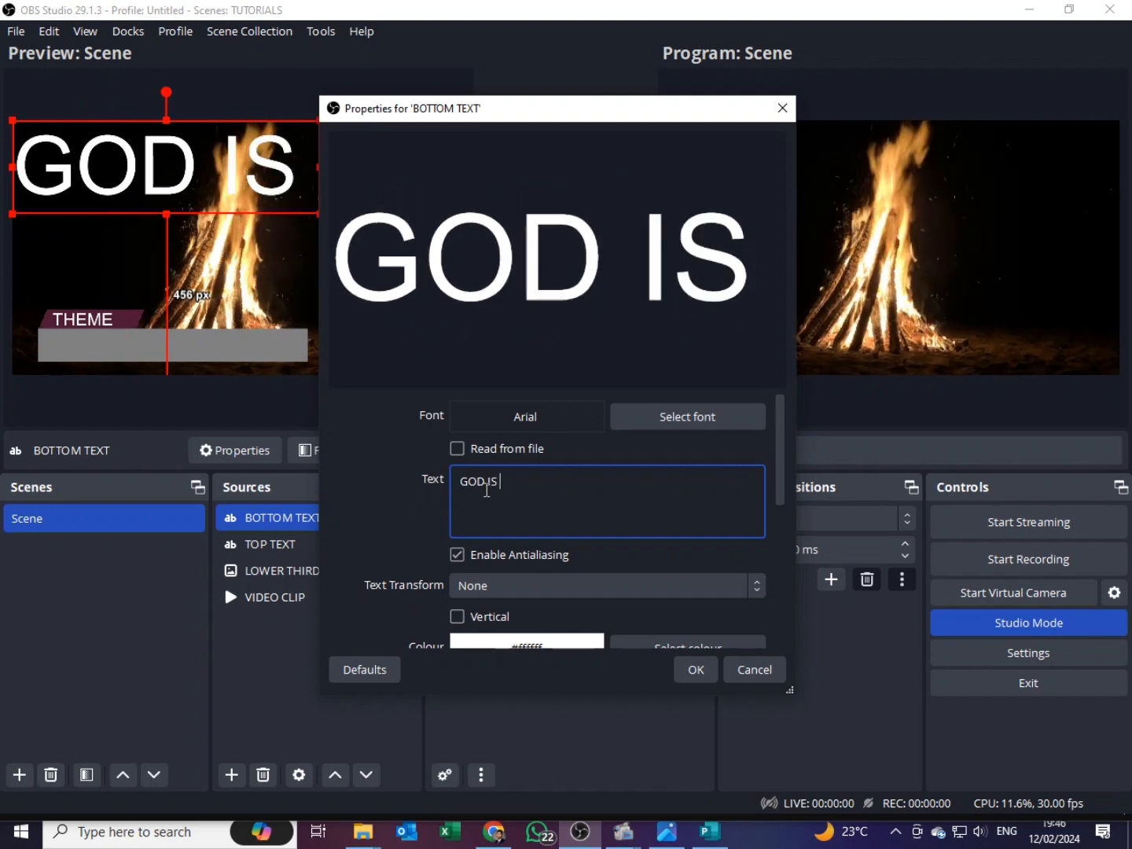
text( LOVE)
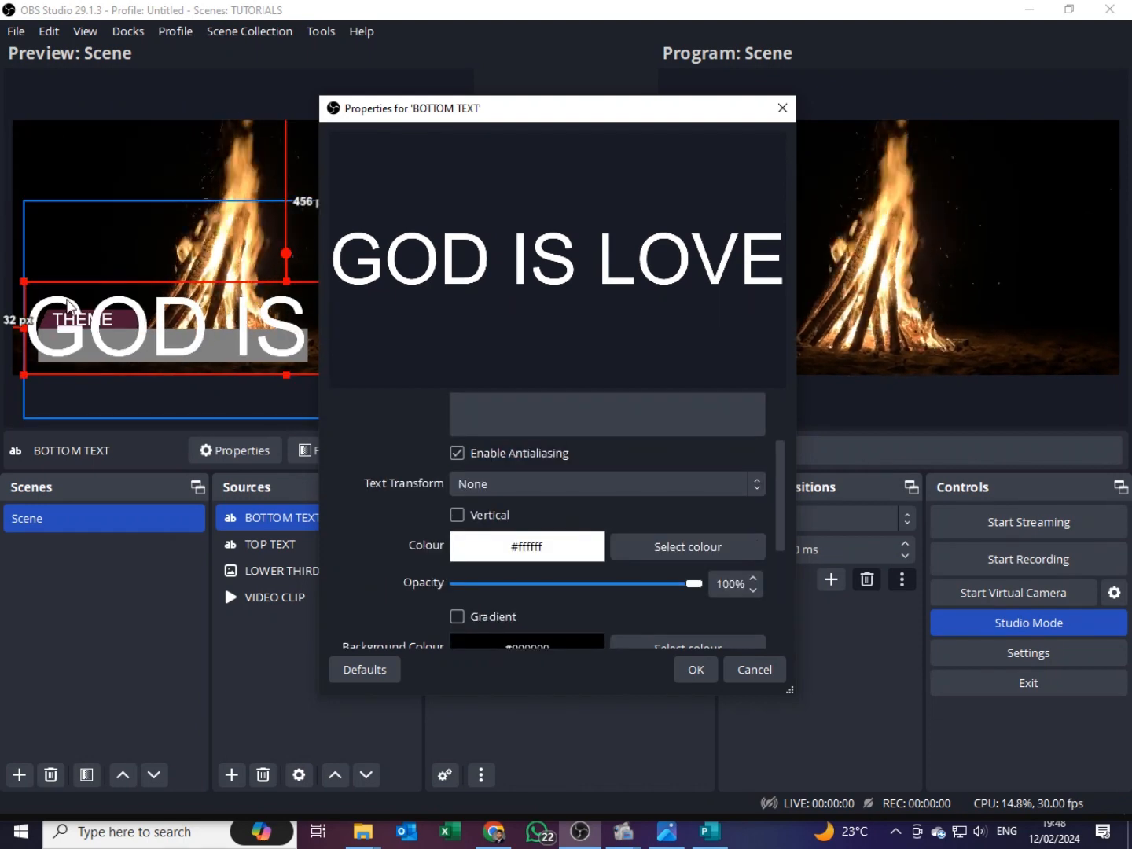
click(712, 673)
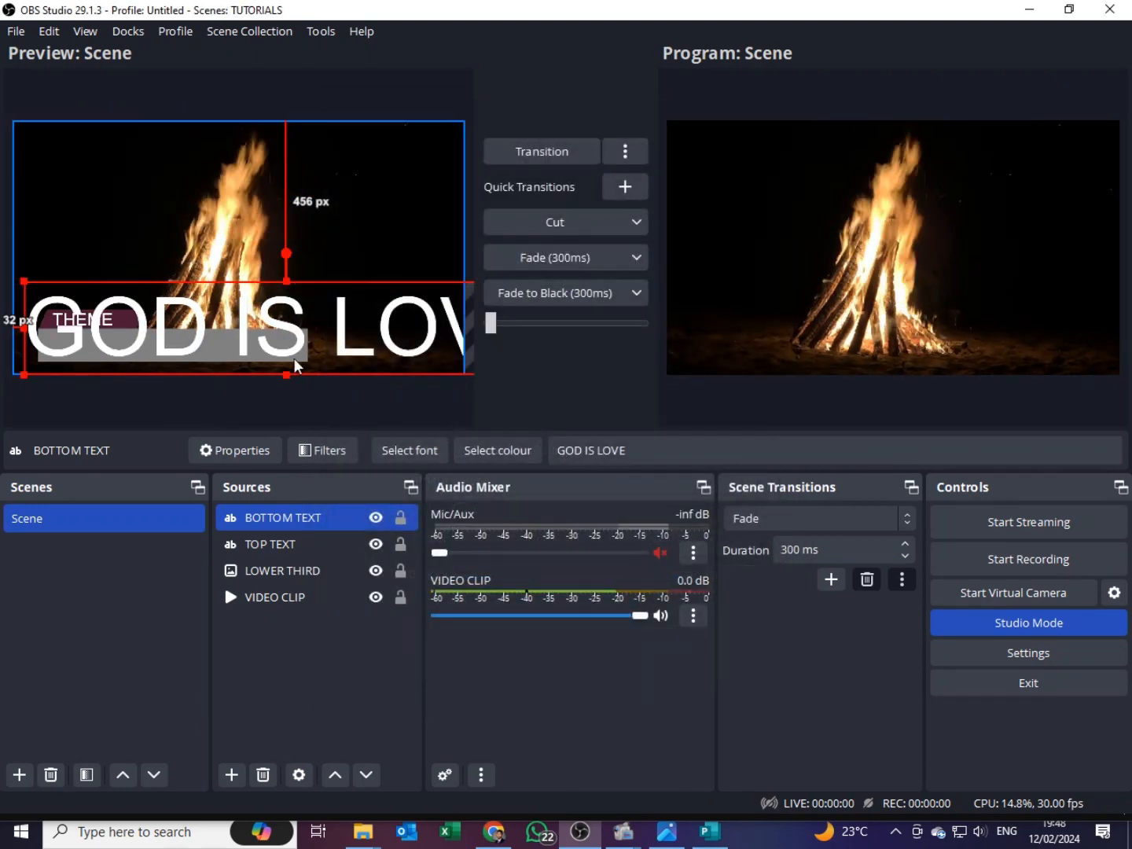
Shrink the GOD IS LOVE text to fit the grey bar, about 115 px from the canvas's left edge and 574 px from its top
drag(24, 281, 93, 335)
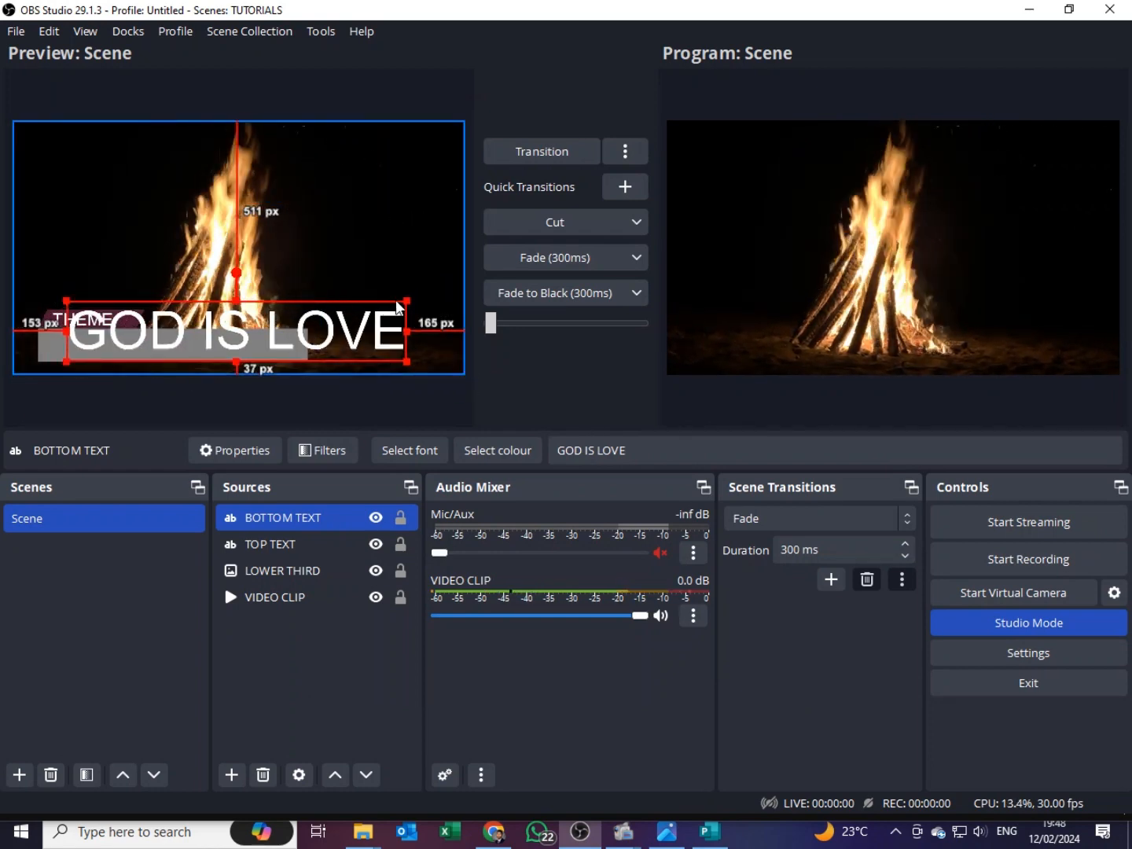
drag(405, 301, 297, 321)
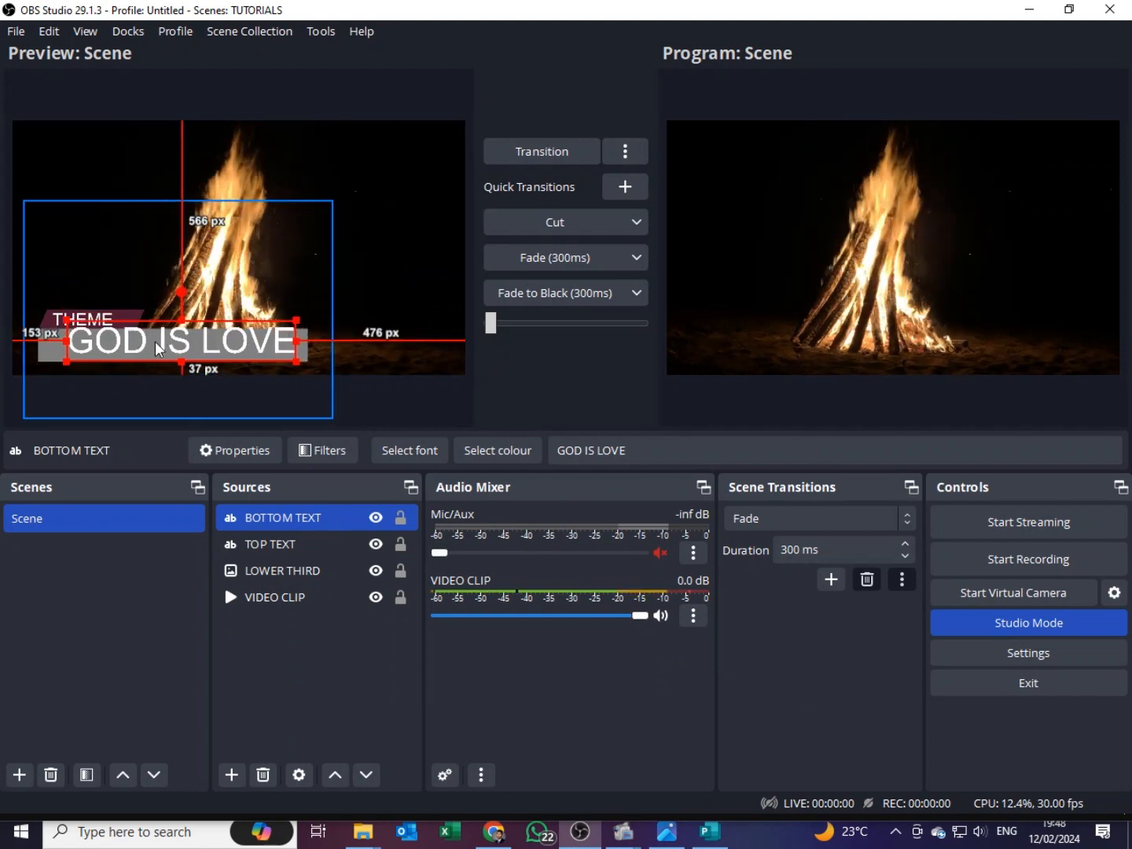
drag(157, 345, 134, 338)
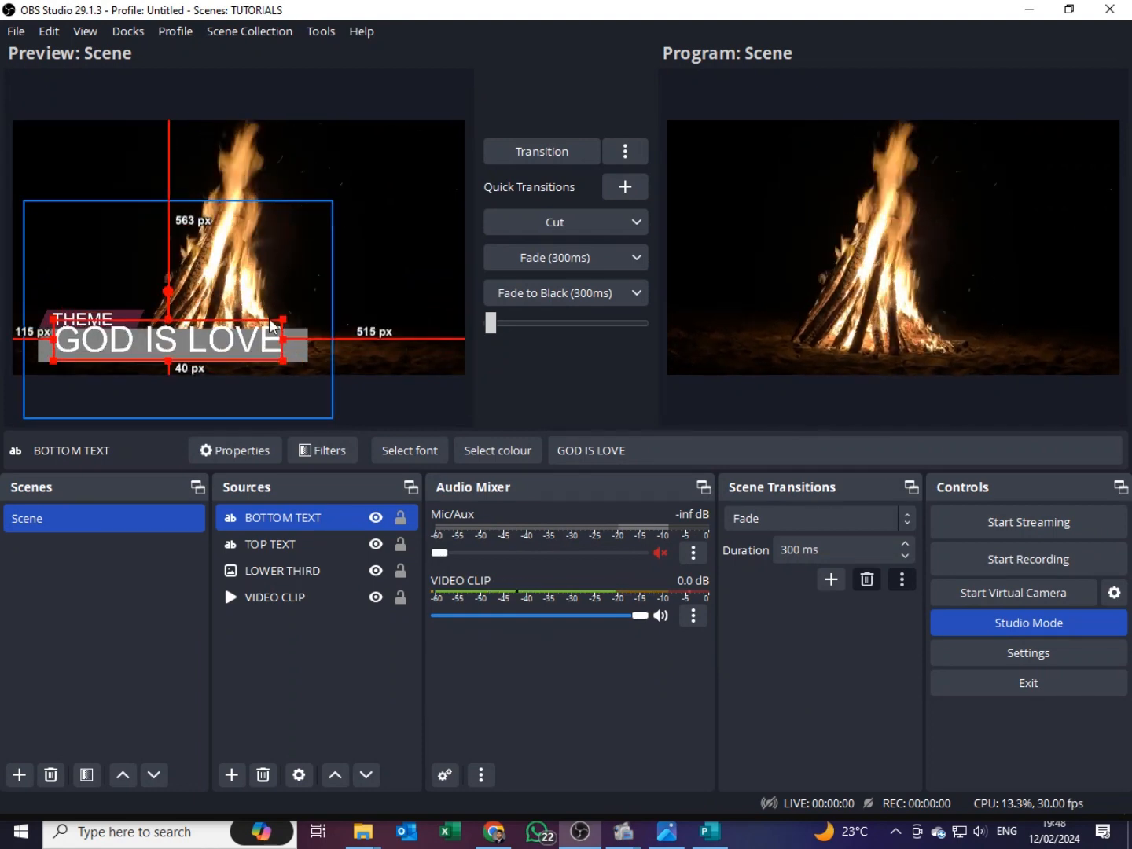
drag(284, 320, 263, 334)
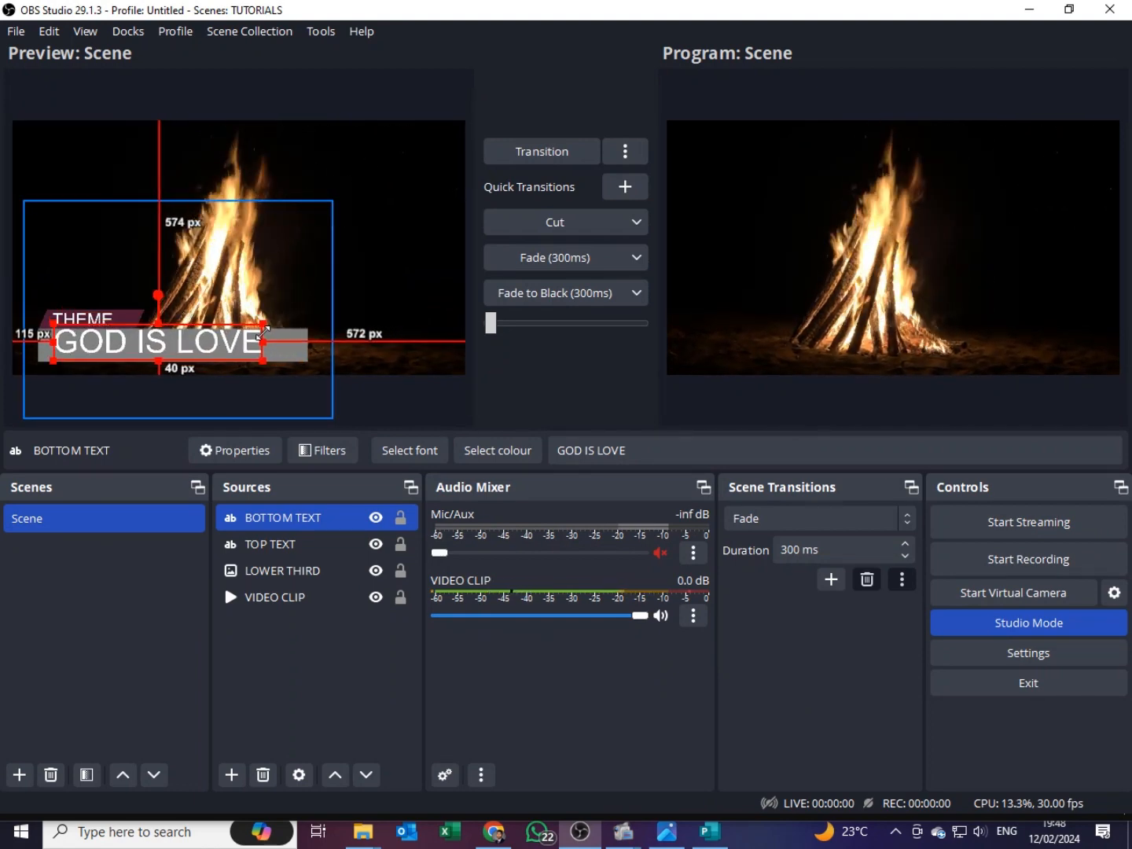
Nudge the GOD IS LOVE text down and left to about 582 px from the canvas top and 108 px from its left edge
key(Down)
key(Down)
key(Down)
key(Down)
key(Down)
key(Down)
key(Down)
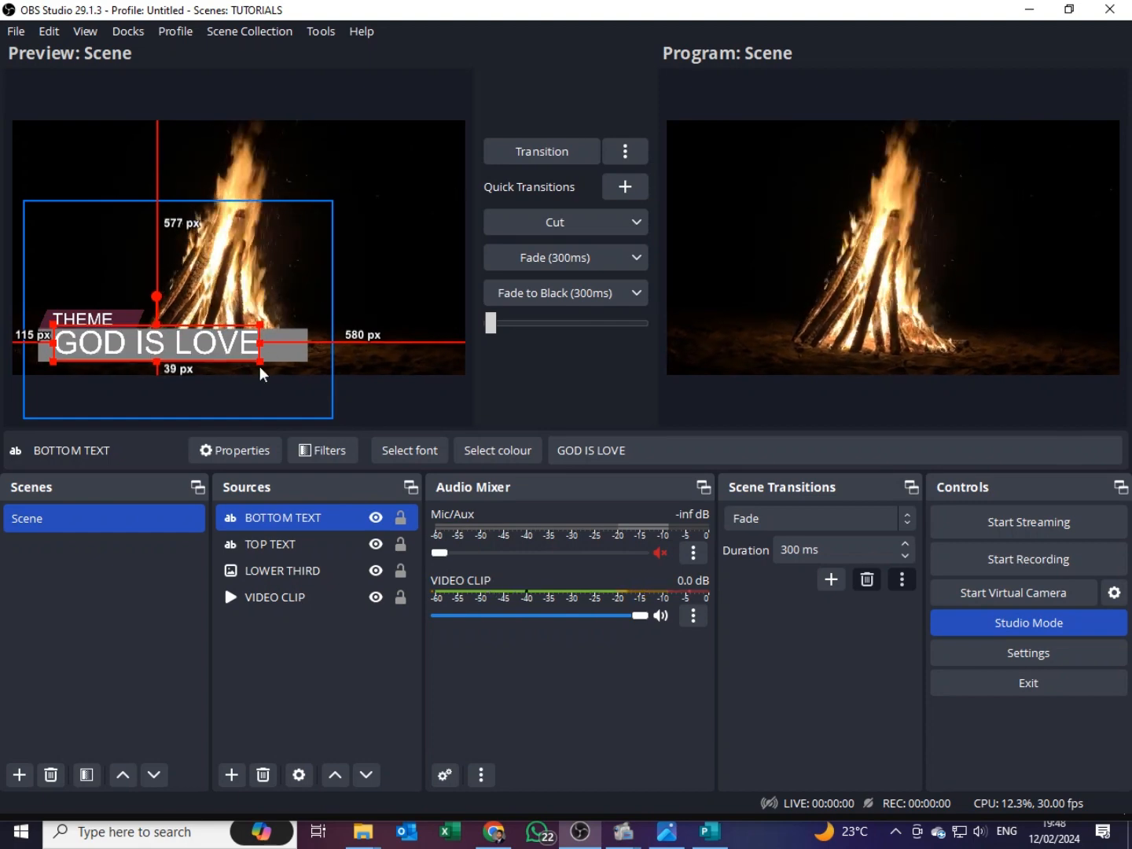
key(Left)
key(Left)
key(Left)
key(Left)
key(Left)
key(Left)
key(Left)
key(Left)
key(Left)
key(Left)
key(Left)
key(Left)
key(Left)
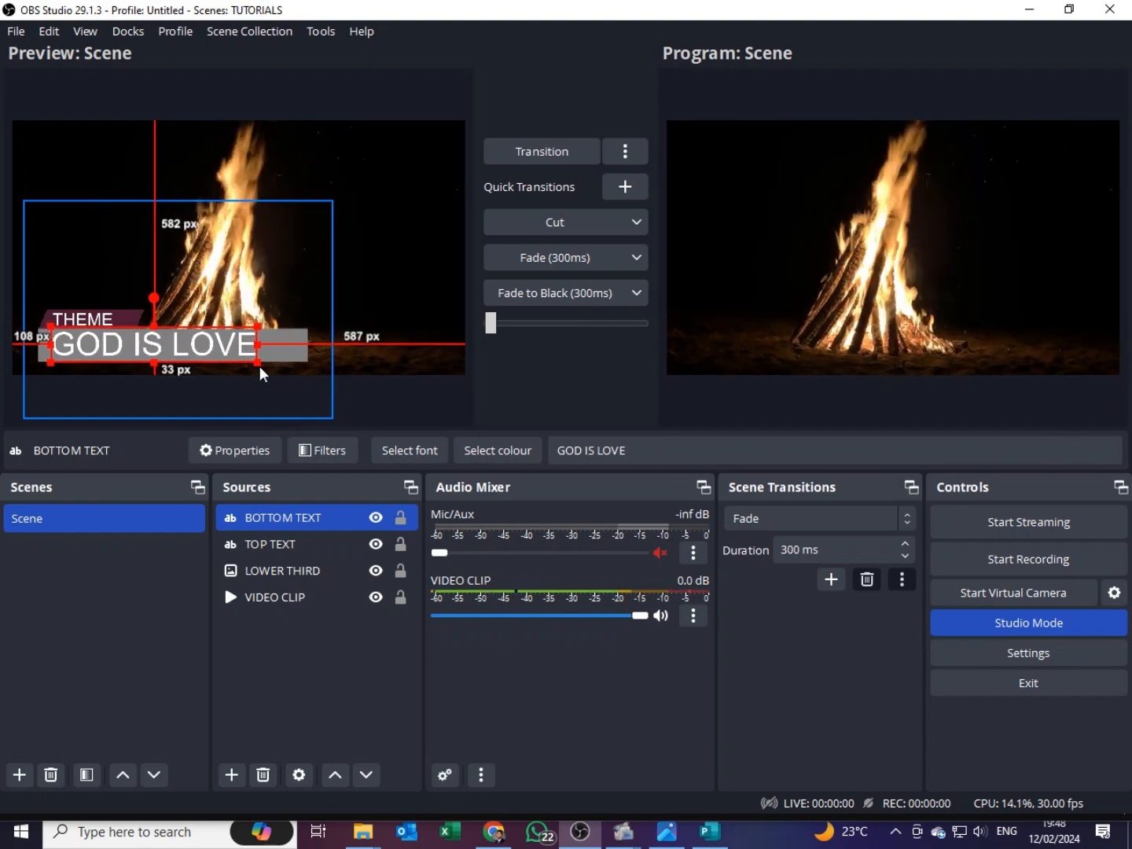
Nudge the GOD IS LOVE text to about 585 px from the canvas top and 100 px from its left edge, and deselect it
key(Down)
key(Down)
key(Down)
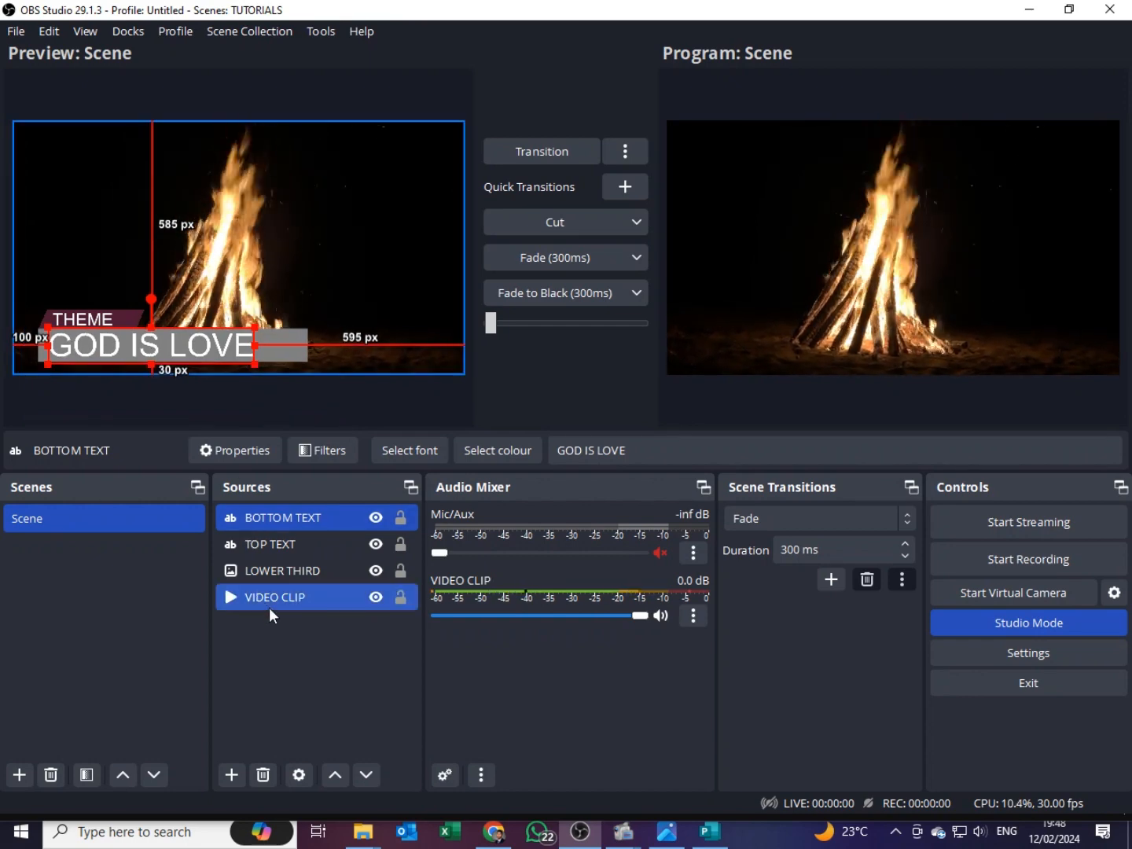
click(266, 635)
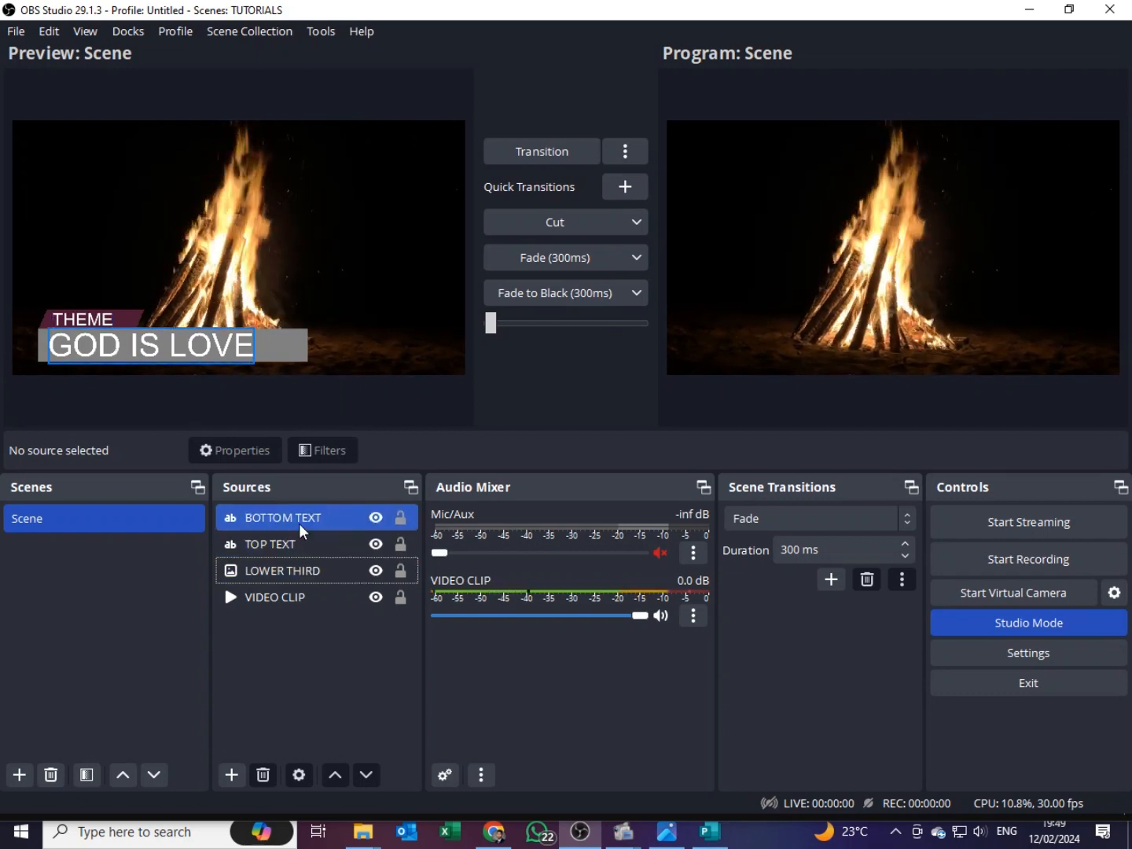
Group the LOWER THIRD, TOP TEXT and BOTTOM TEXT sources
click(299, 572)
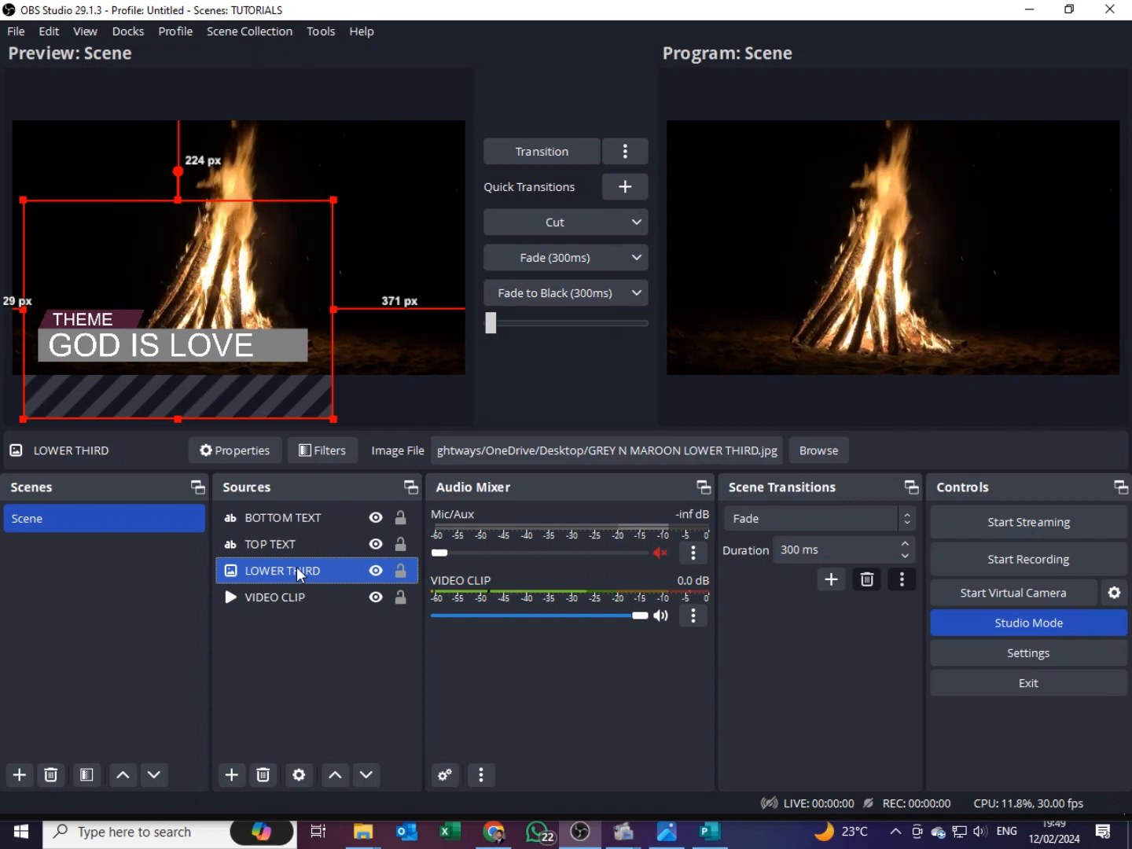
key(shift+Up)
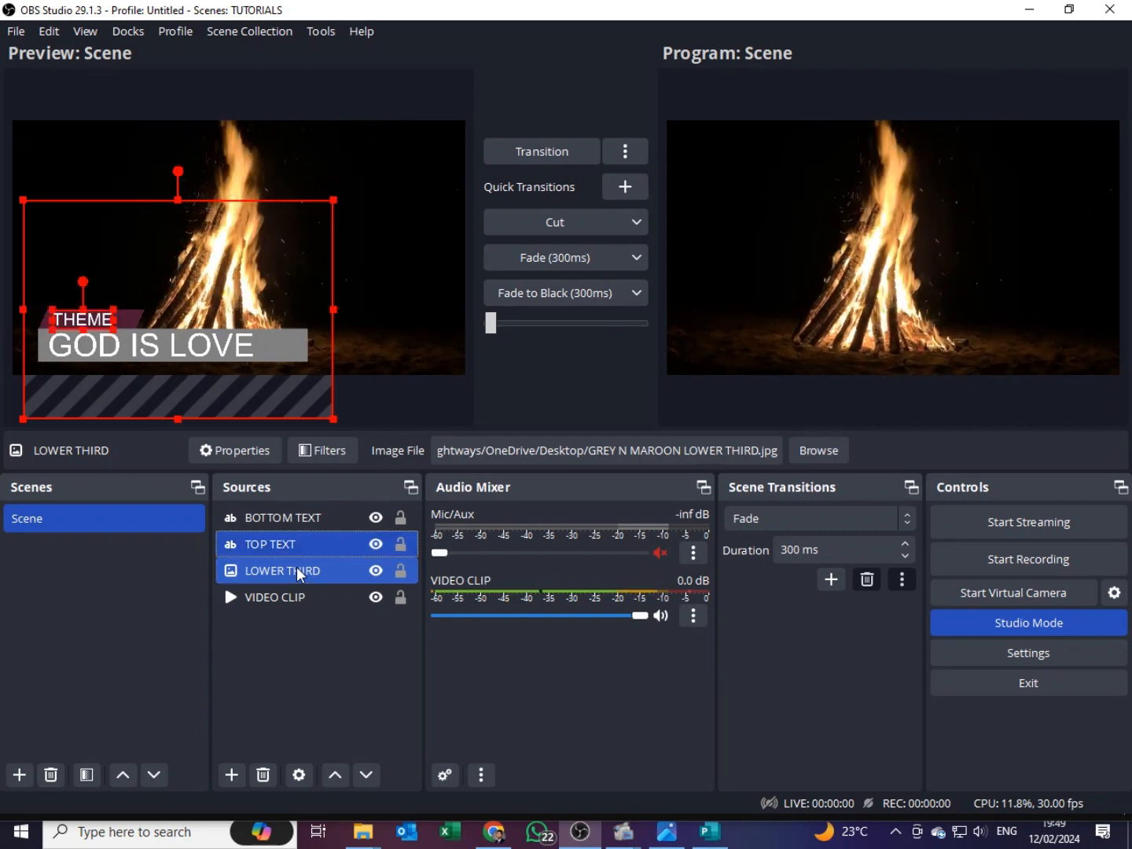
key(shift+Up)
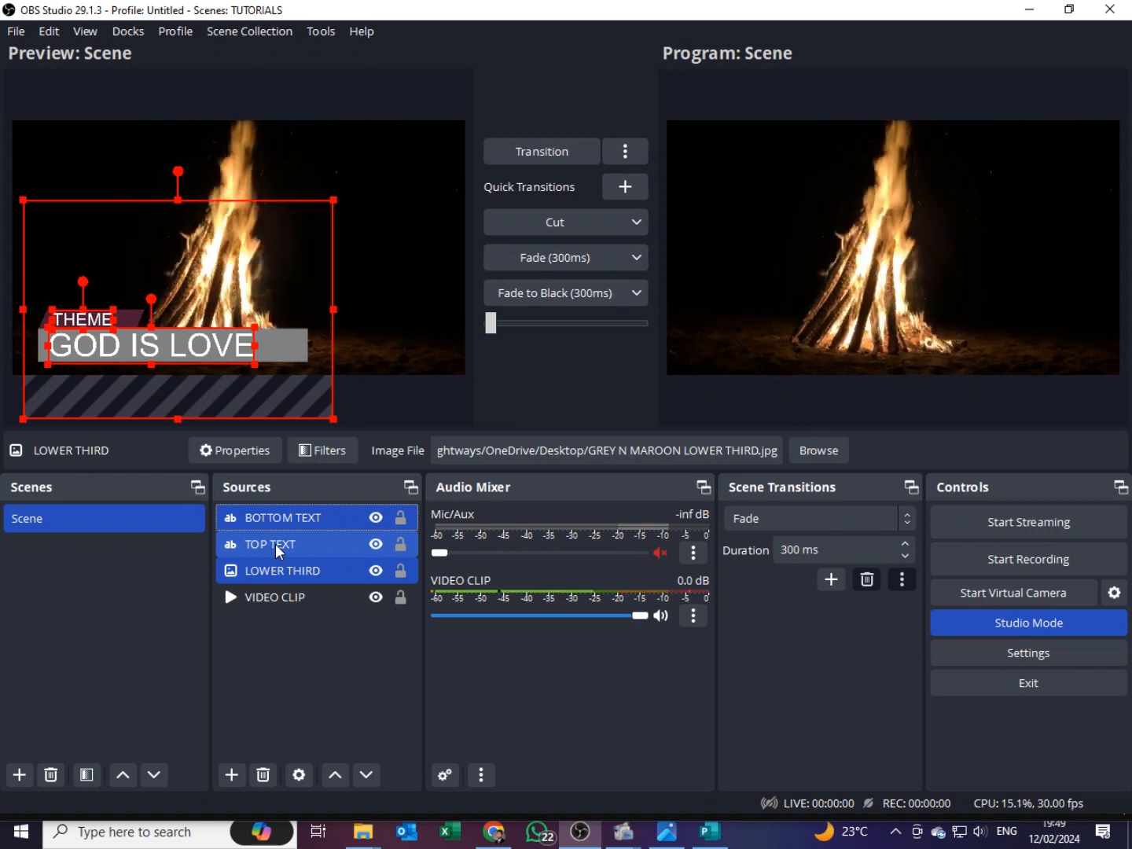
right_click(277, 550)
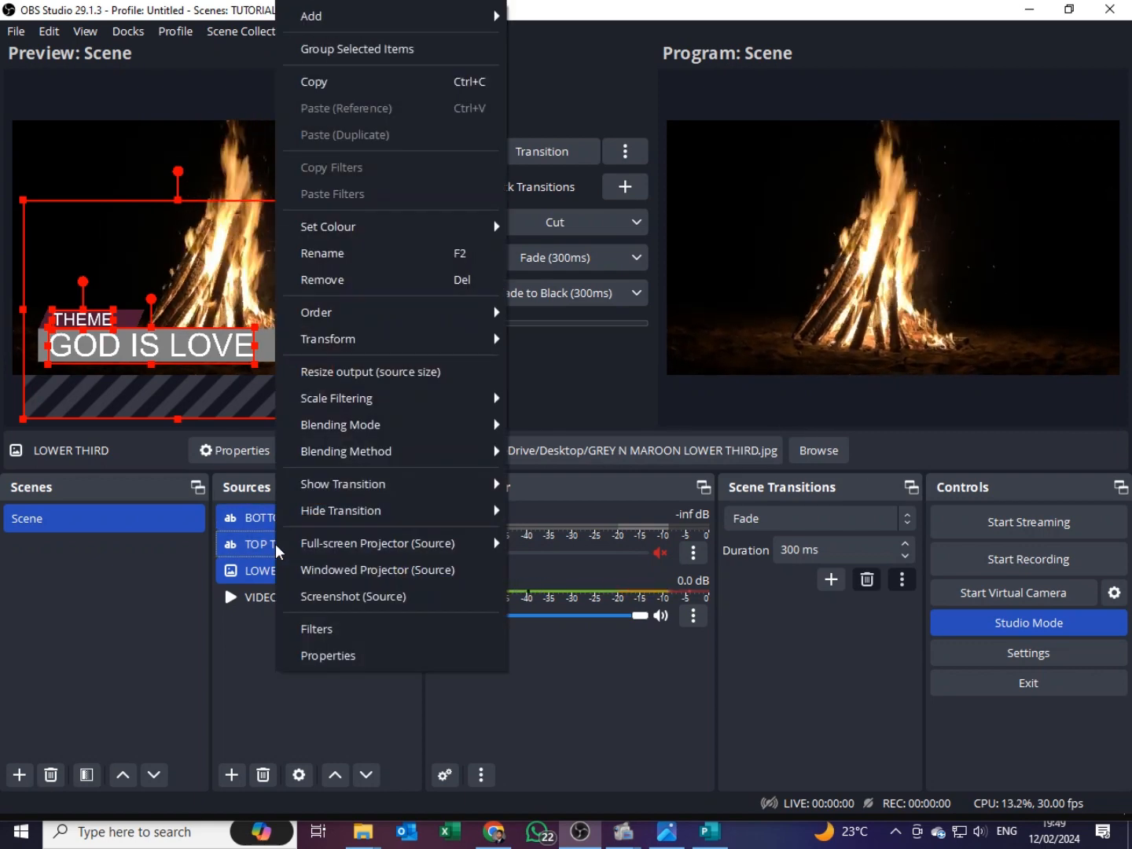
click(343, 57)
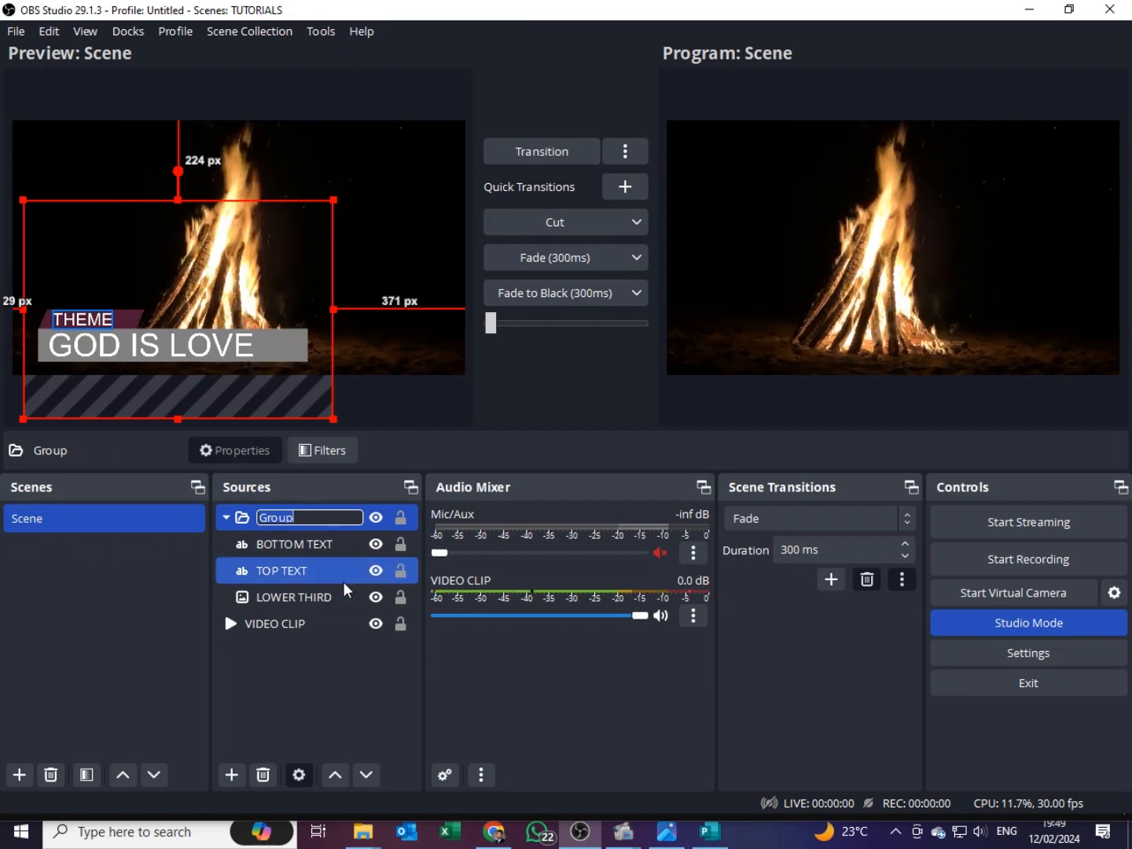
Name the new source group THEME and collapse it in the source list
text(LOWE)
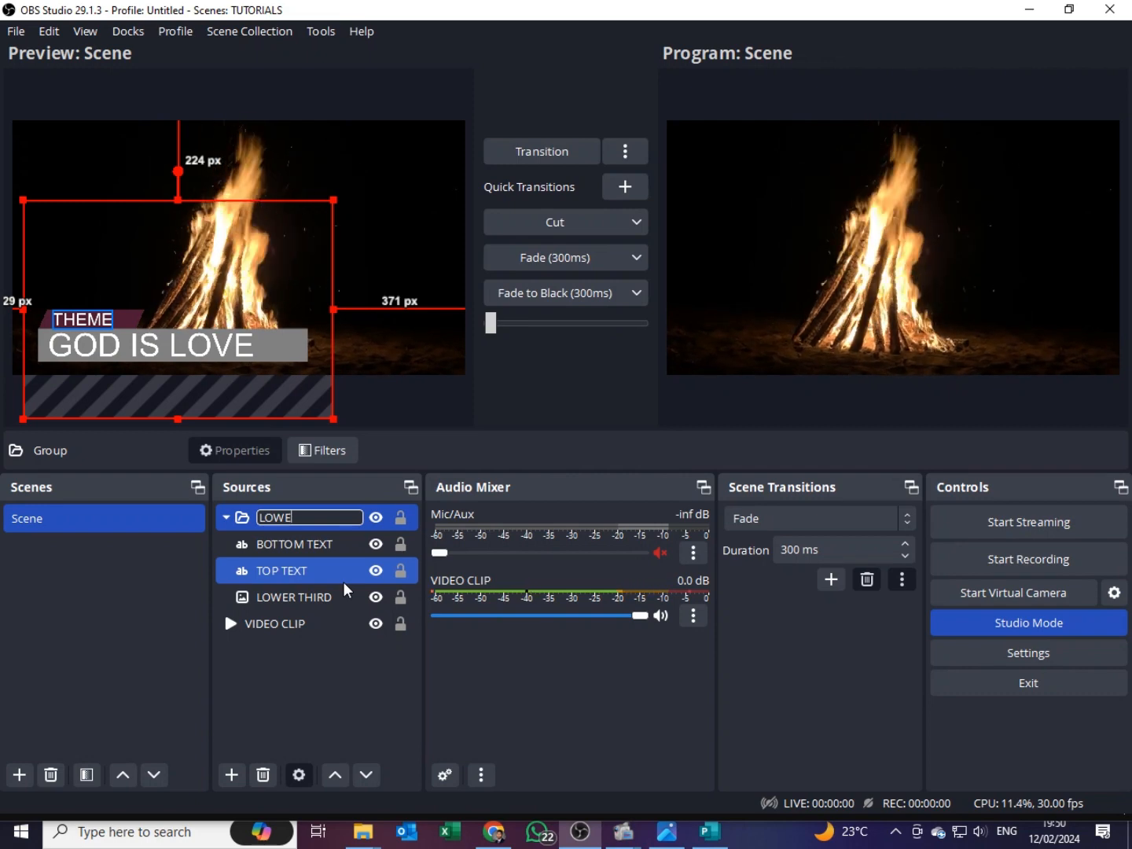
key(BackSpace)
key(BackSpace)
key(BackSpace)
key(BackSpace)
text(T)
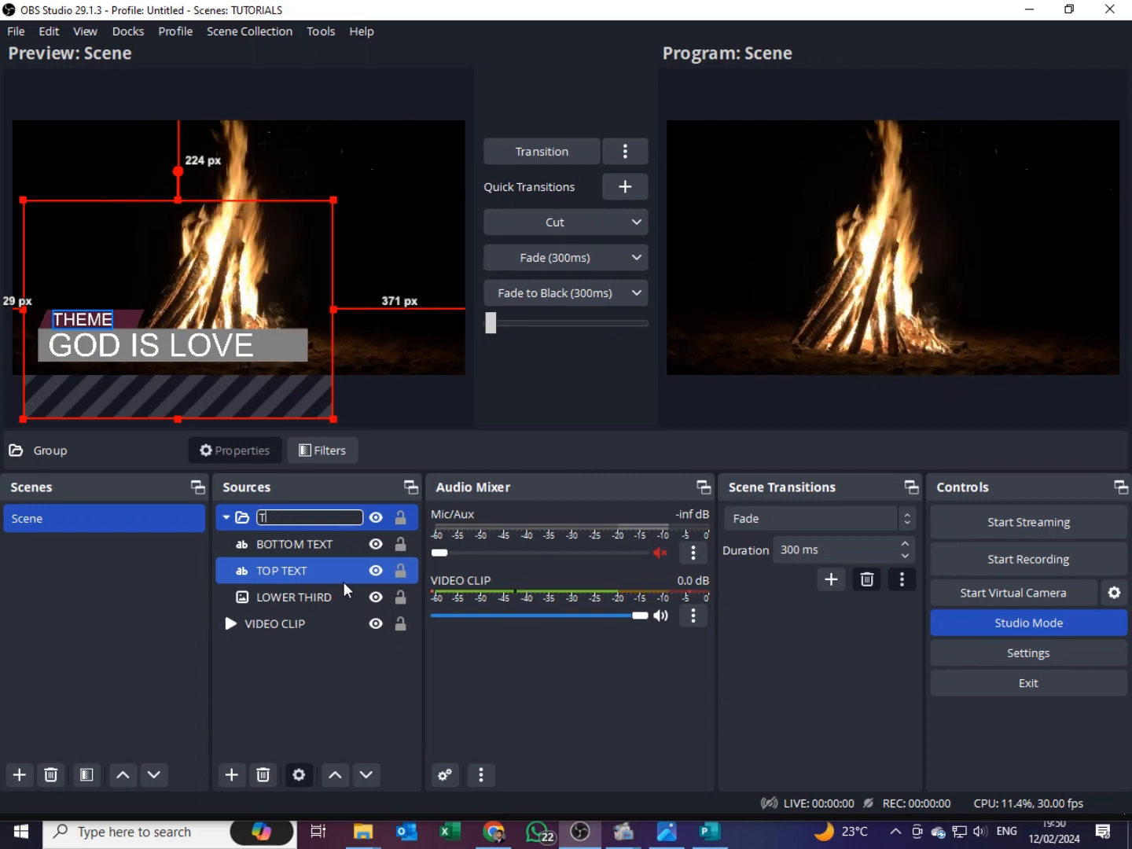
text(HEME)
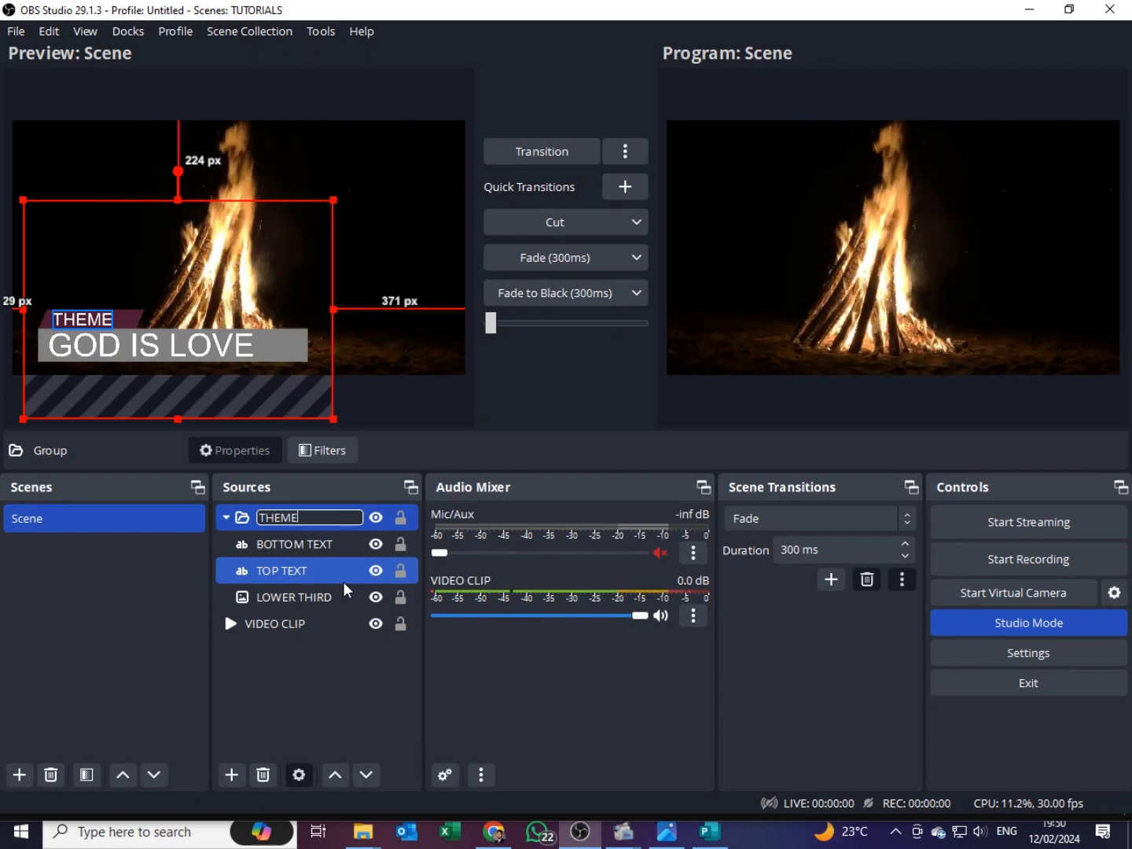
key(Return)
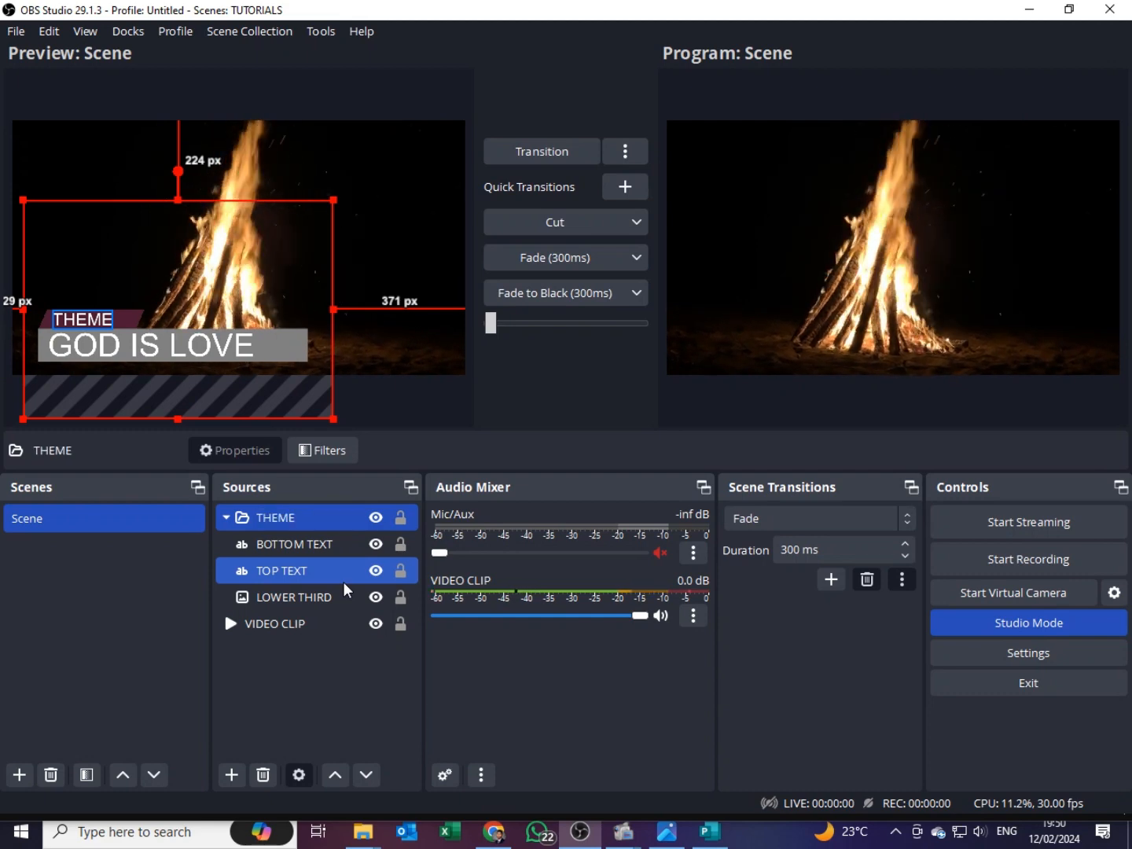
click(252, 519)
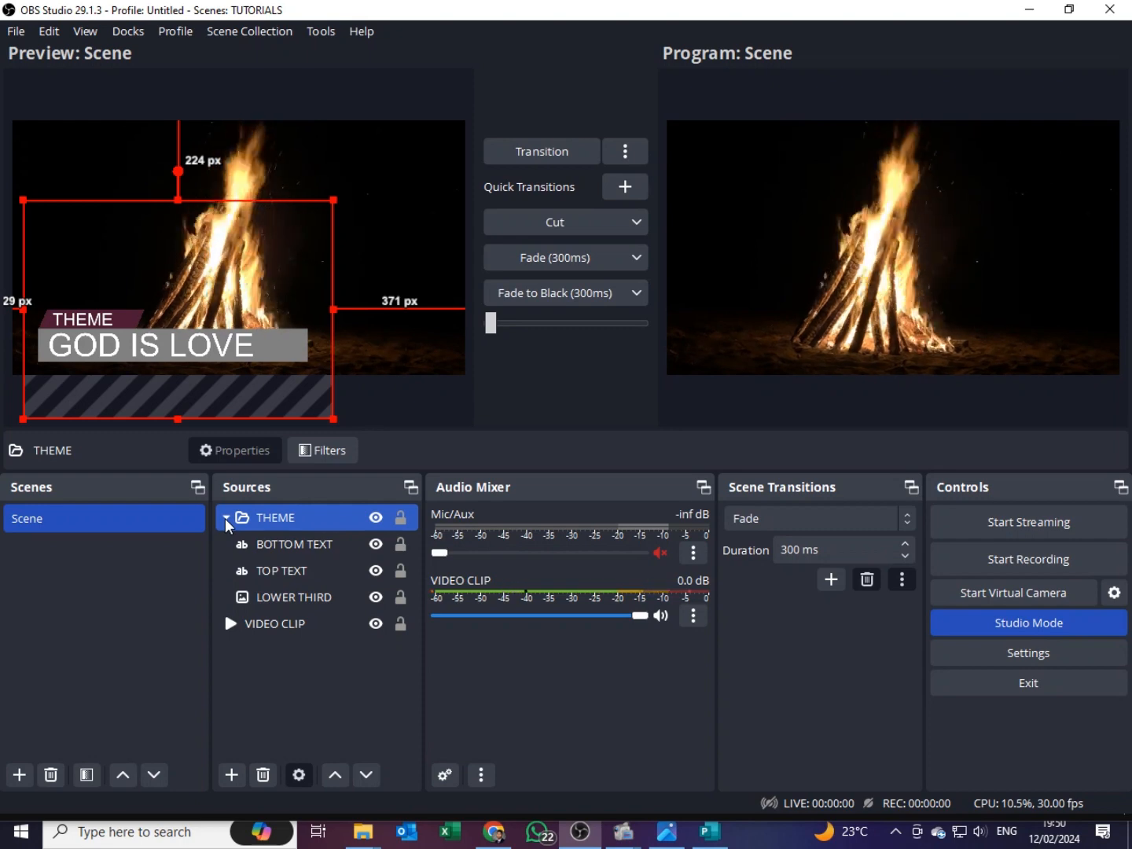
click(226, 519)
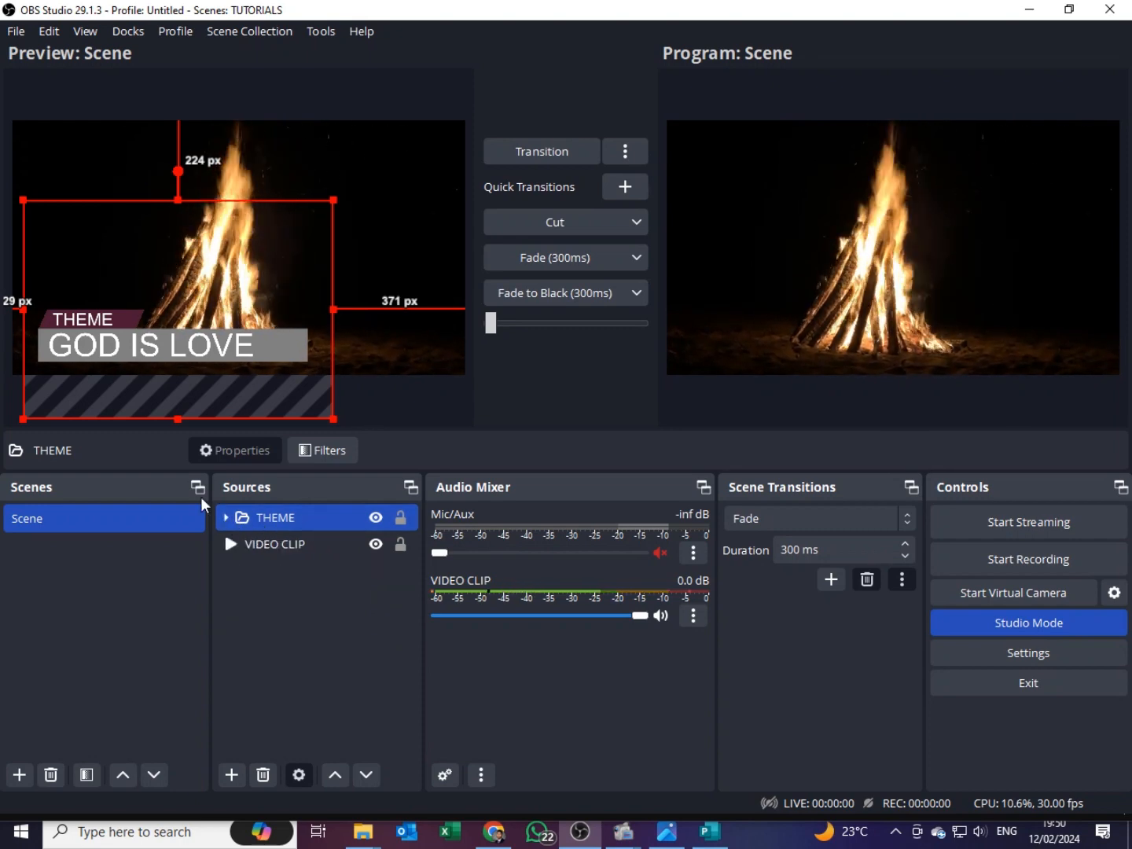
Toggle the THEME group's visibility off and on, and transition the preview with the lower third to the program output
click(378, 521)
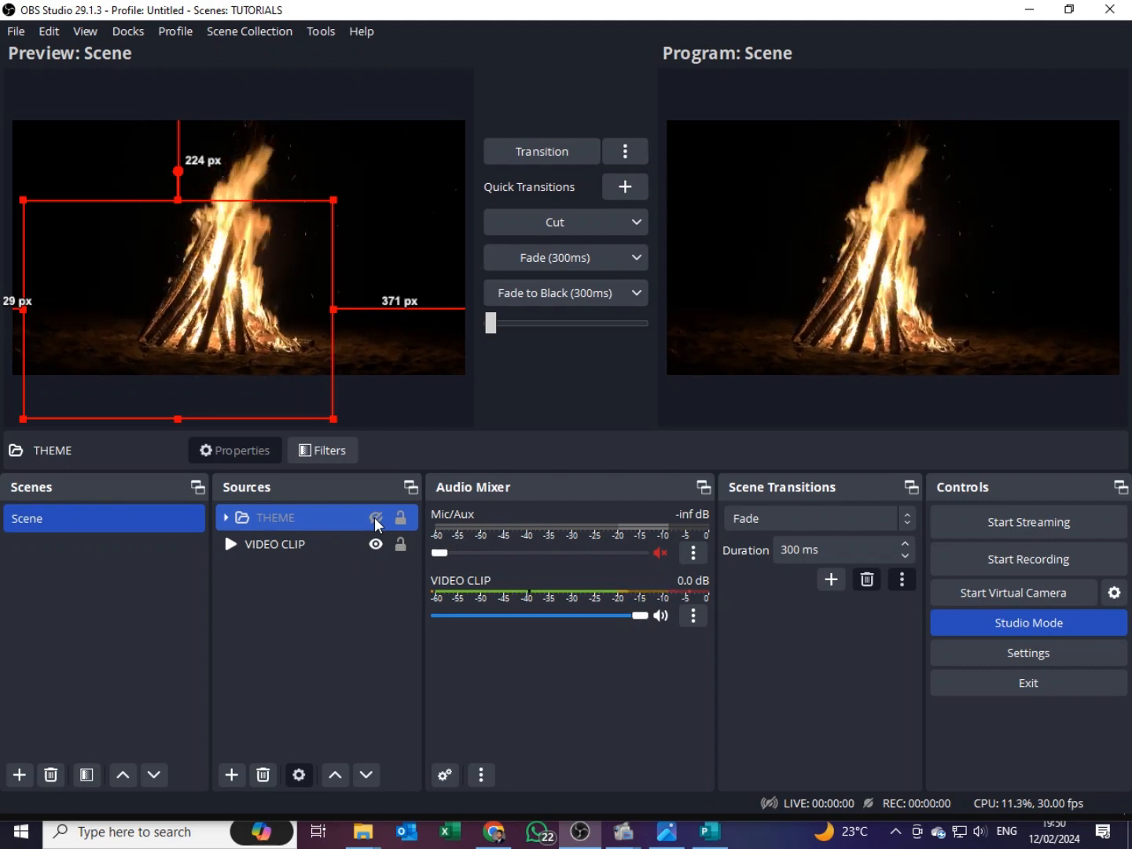
click(378, 521)
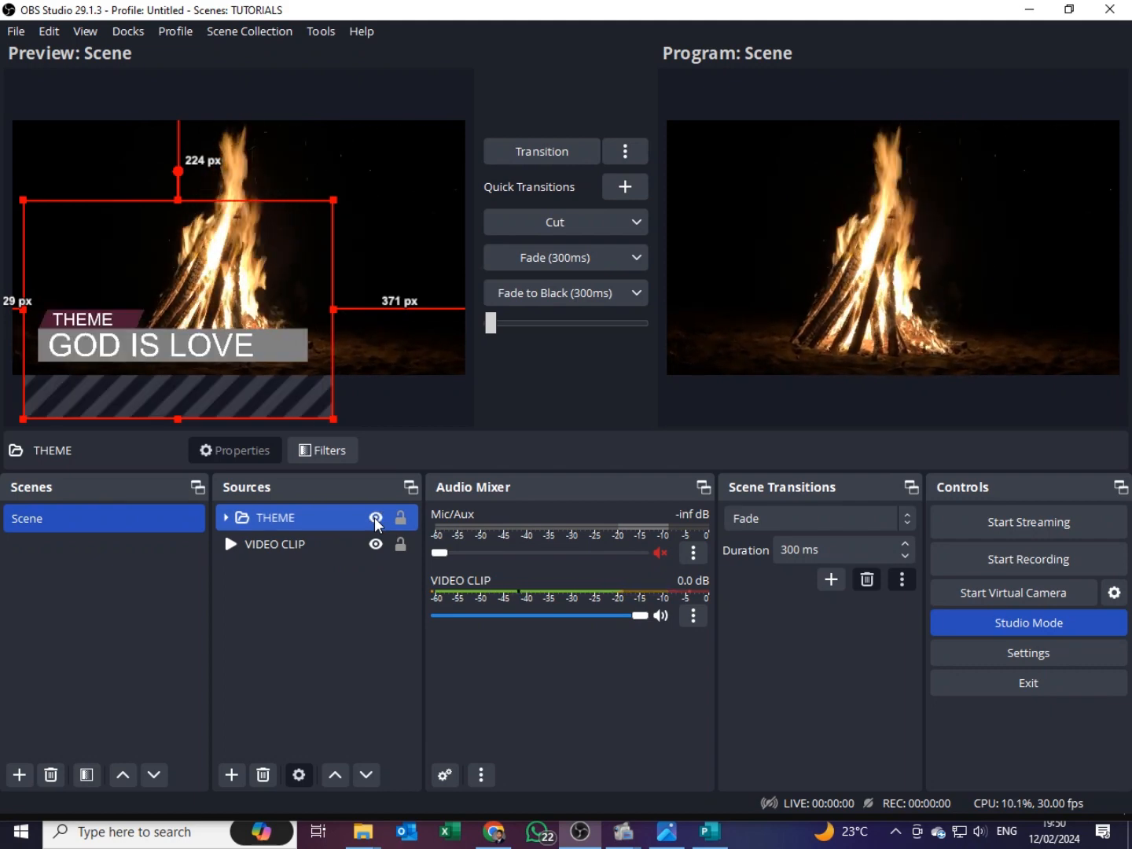
click(357, 583)
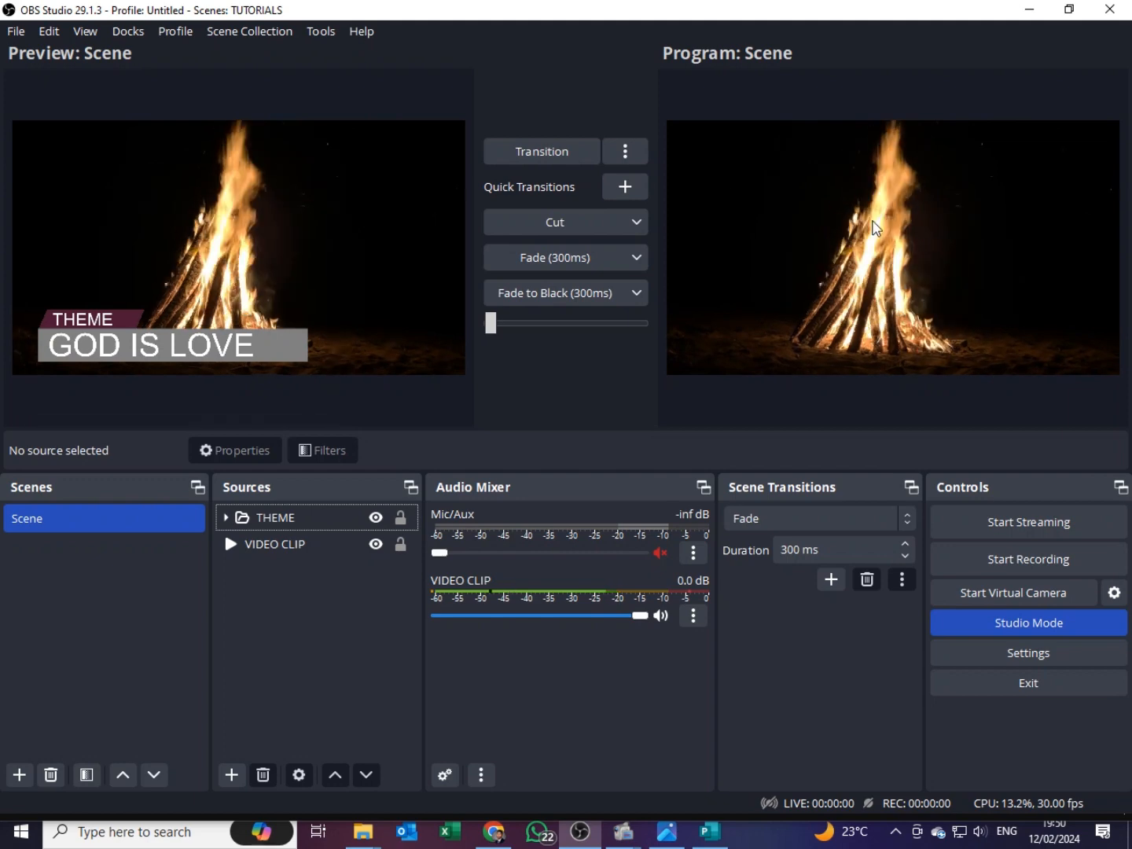
click(556, 154)
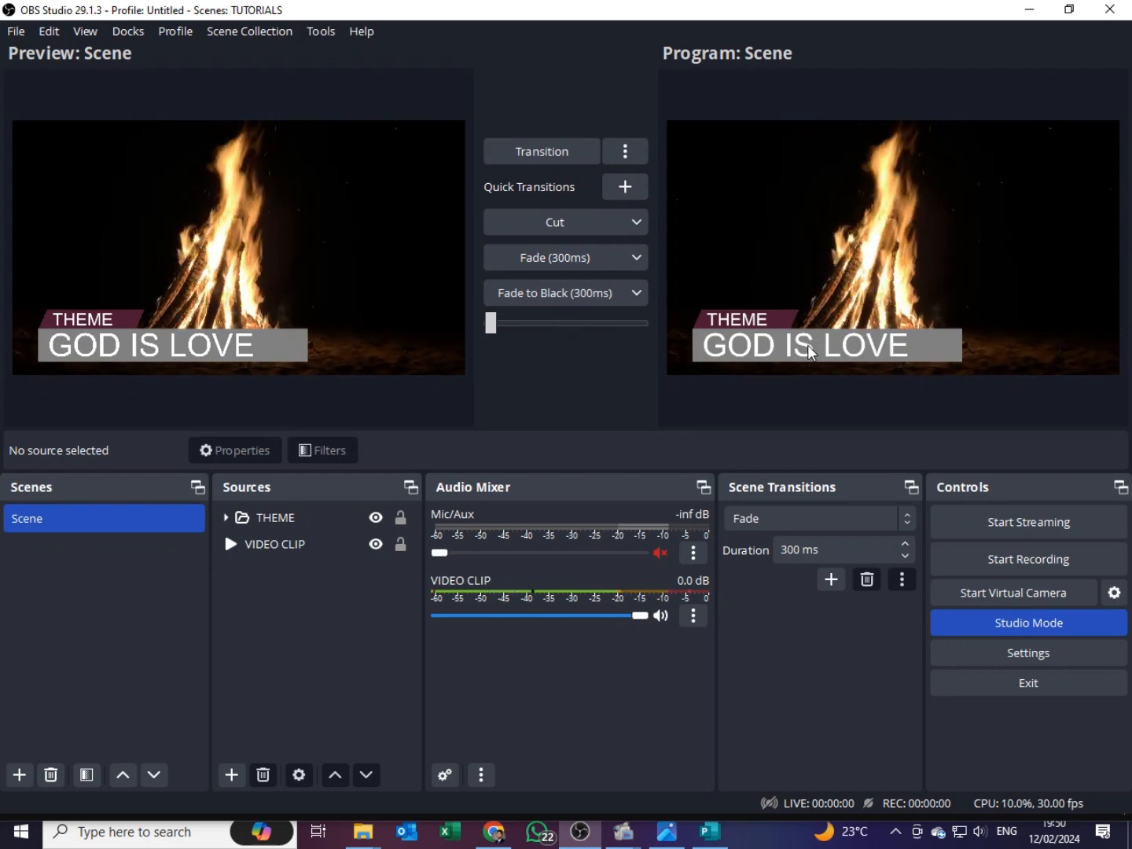
Shrink the THEME group to about 40 px from the canvas's left edge and 332 px from its top, and transition it to program
click(268, 517)
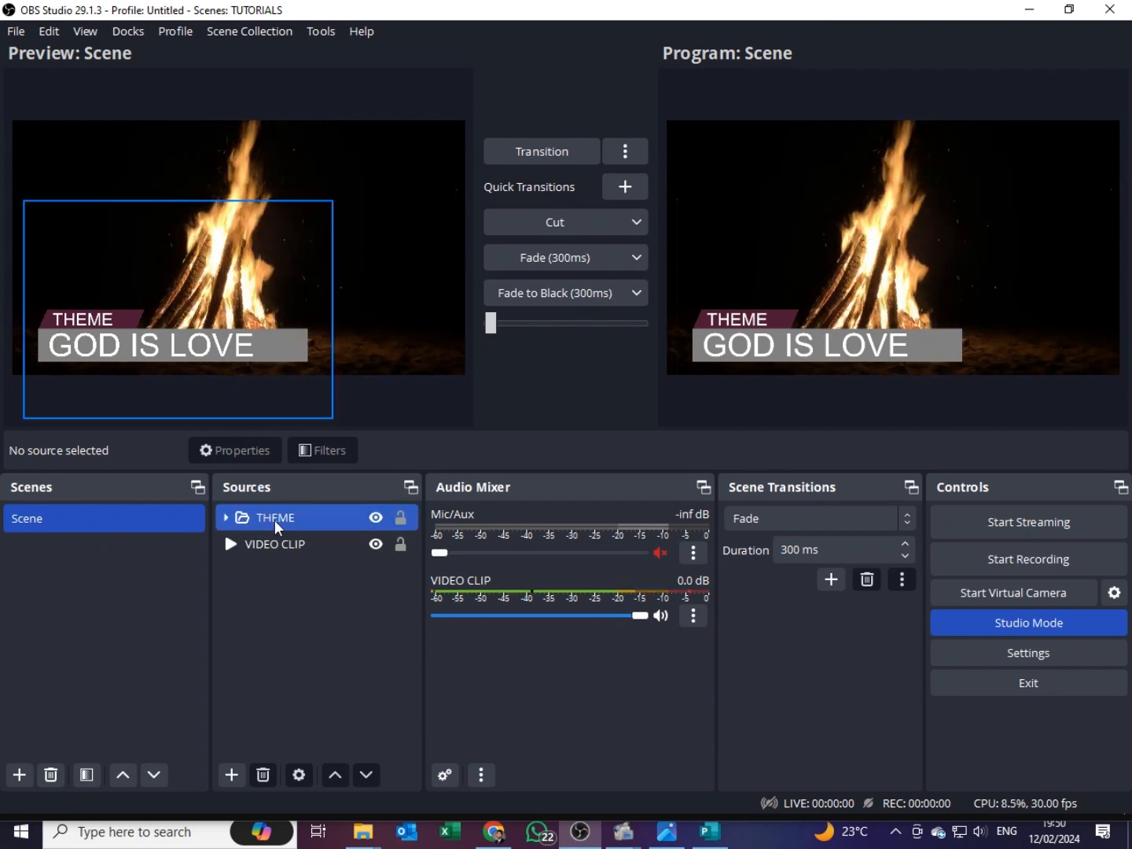
click(273, 519)
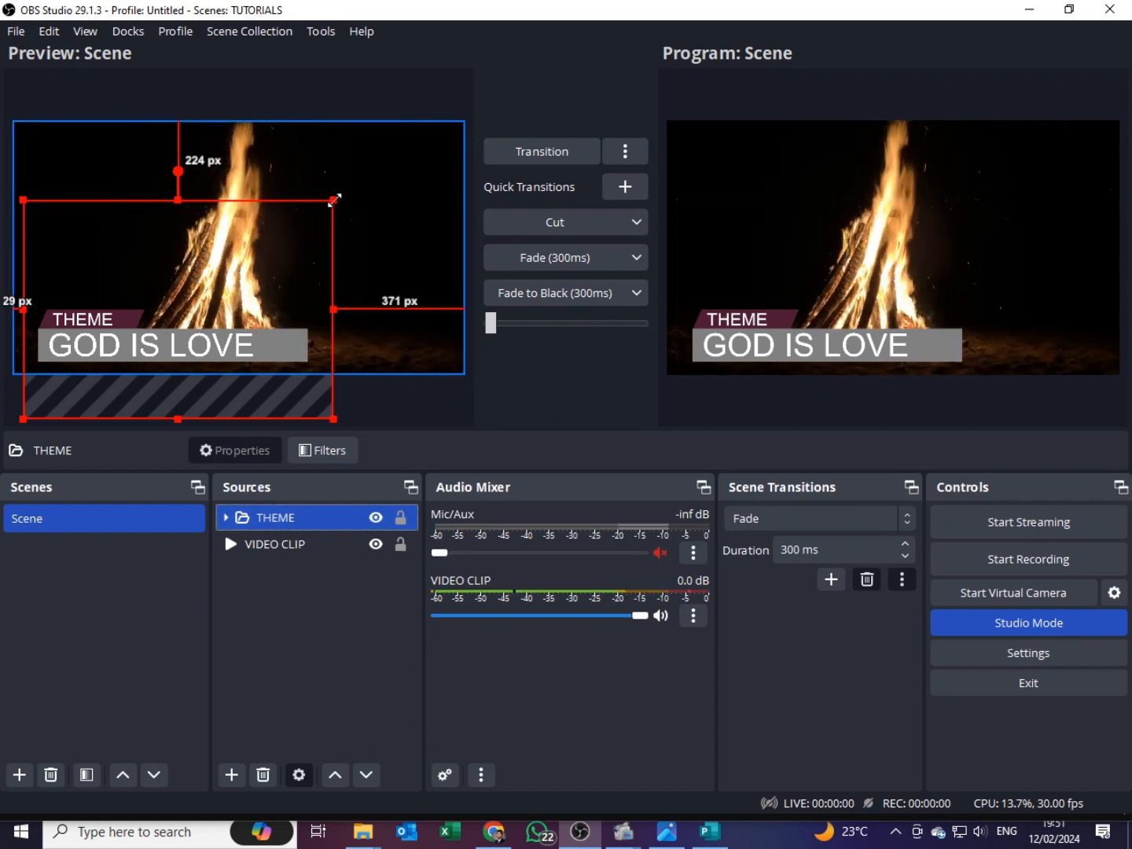
drag(334, 201, 289, 231)
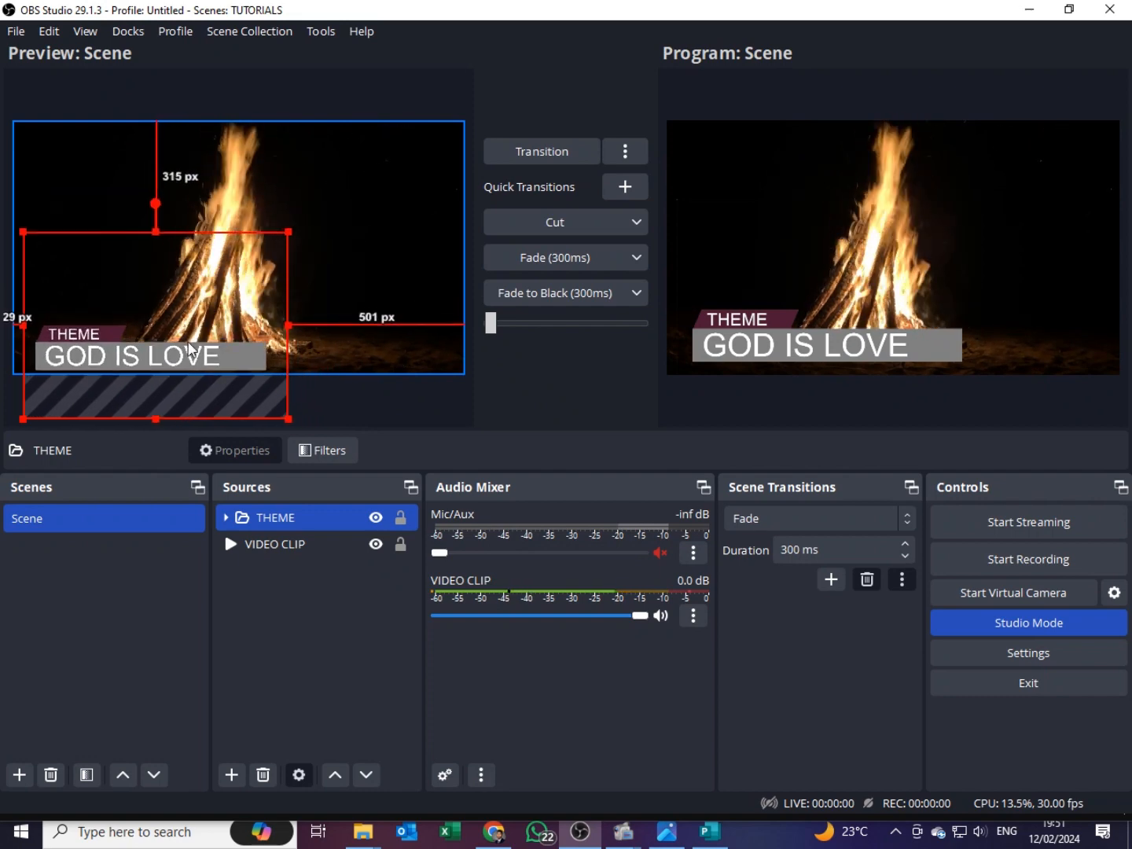
drag(19, 422, 58, 362)
drag(123, 326, 94, 334)
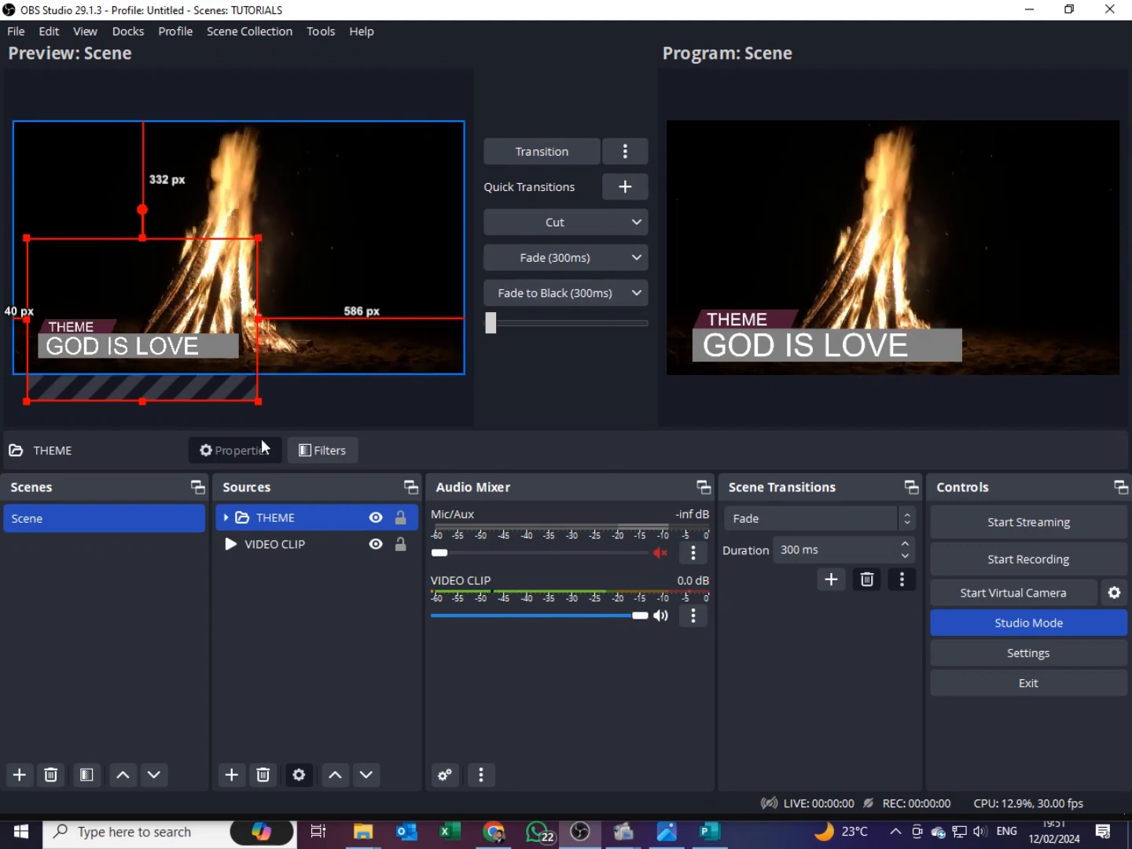
click(558, 164)
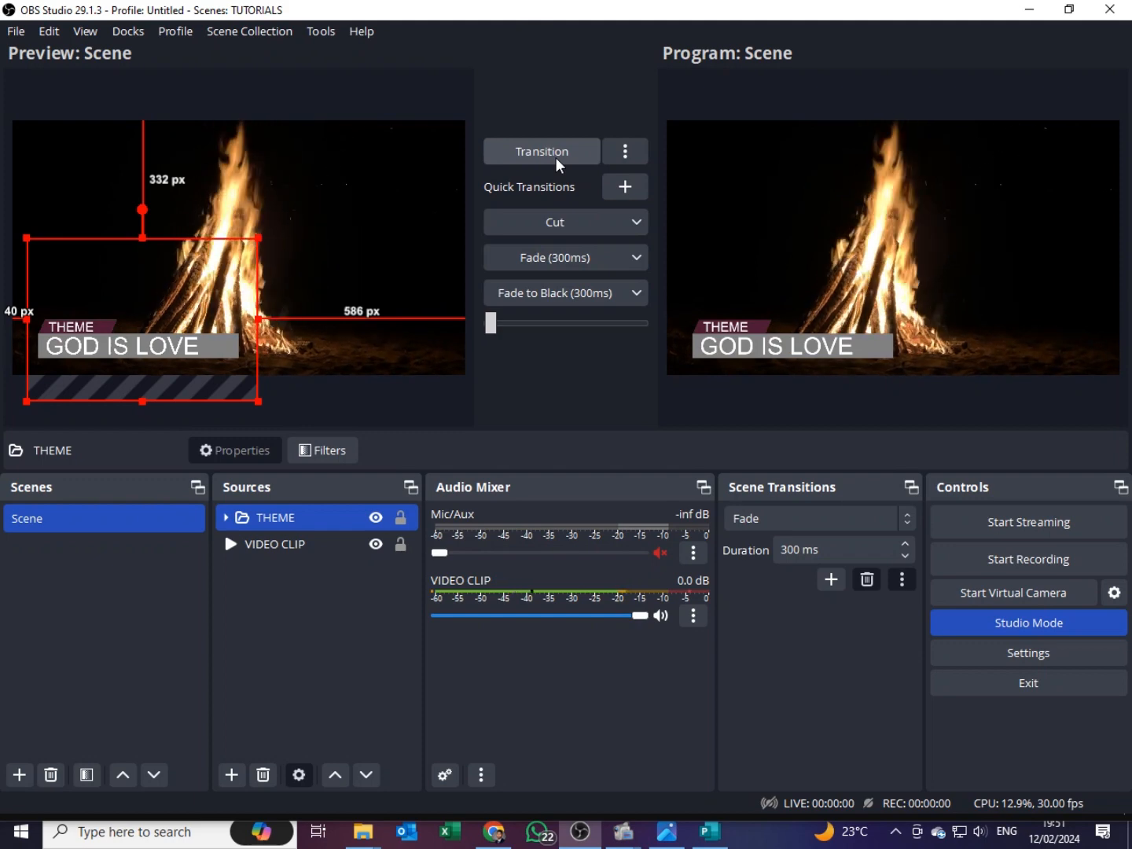
Hide the THEME group and transition the scene without the lower third to the program output
click(376, 520)
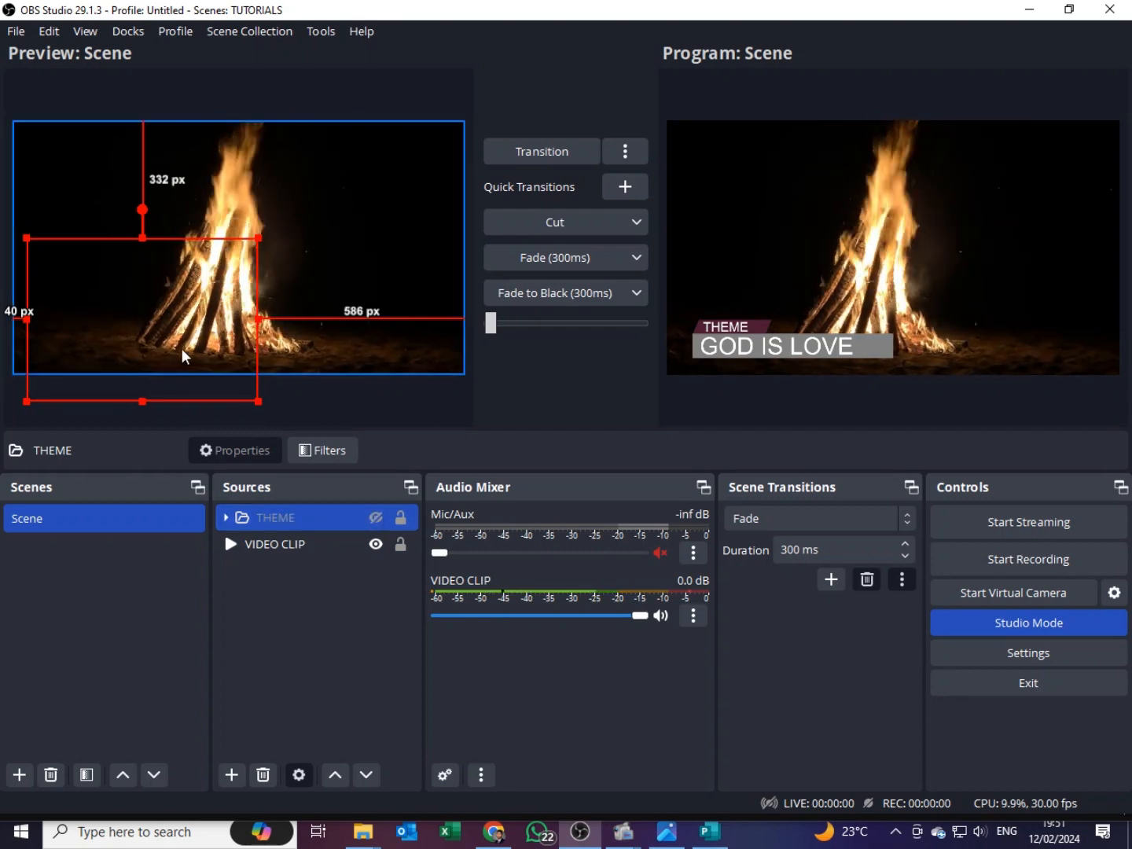
click(579, 152)
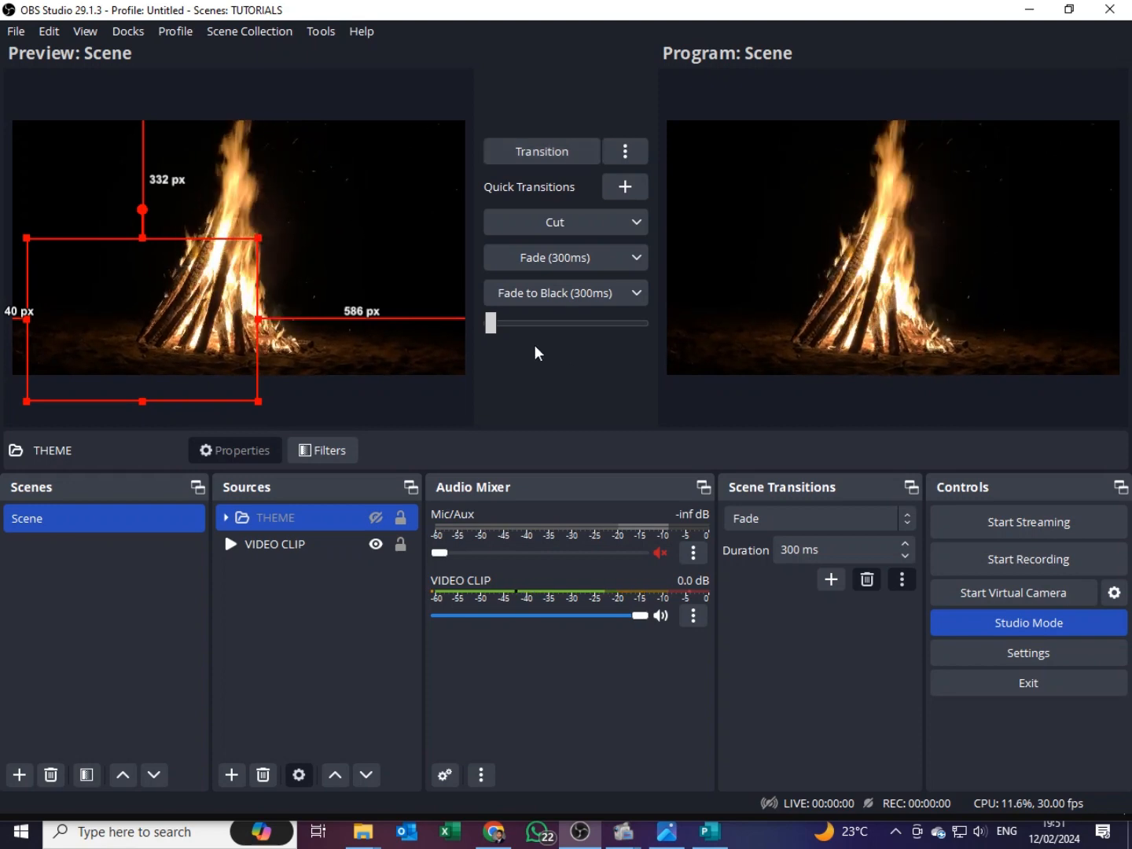
click(350, 606)
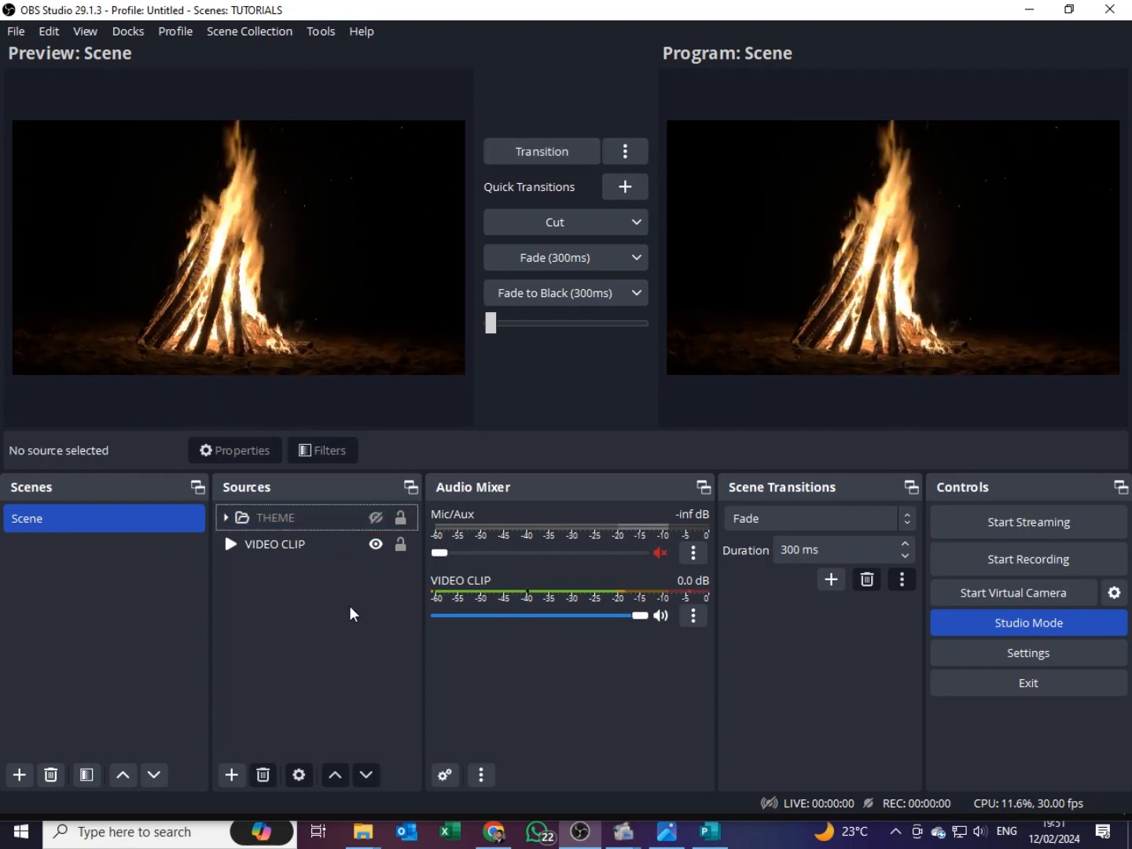
Show the THEME group again and transition the lower third back to the program output
click(396, 550)
click(356, 520)
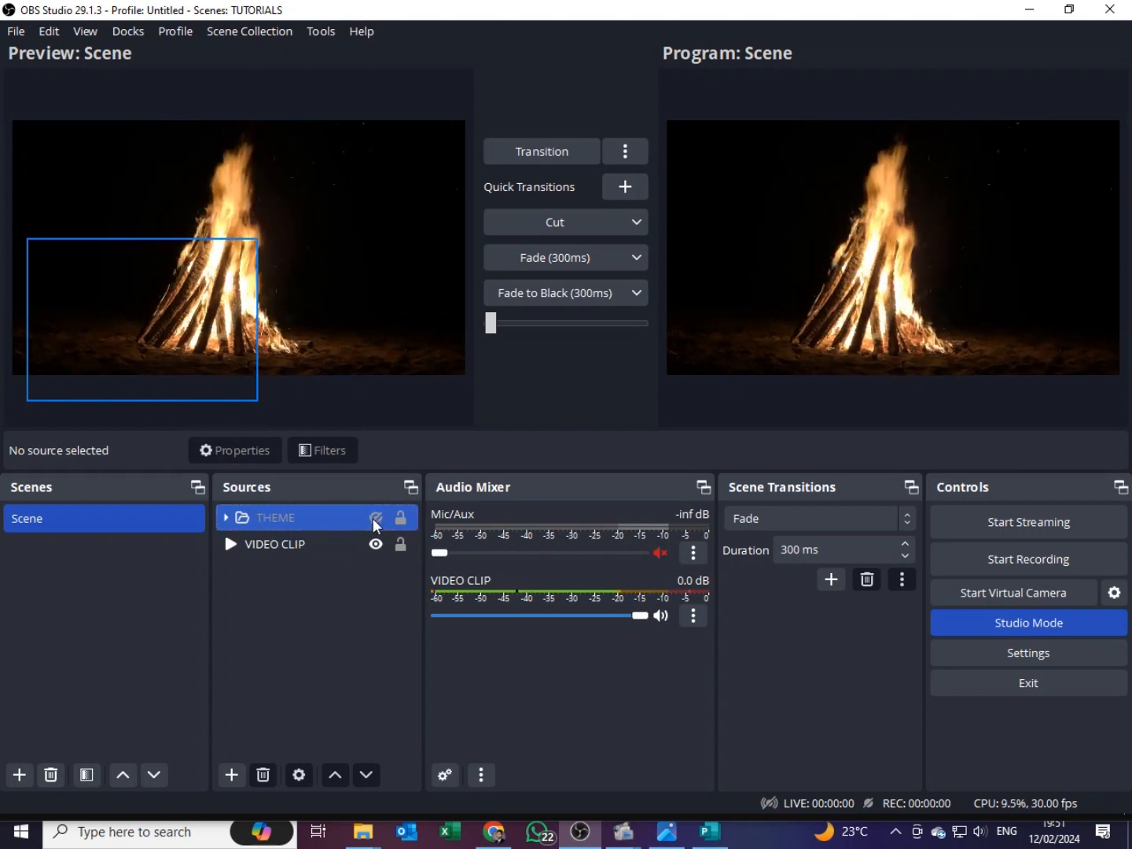
click(375, 518)
click(436, 389)
click(549, 154)
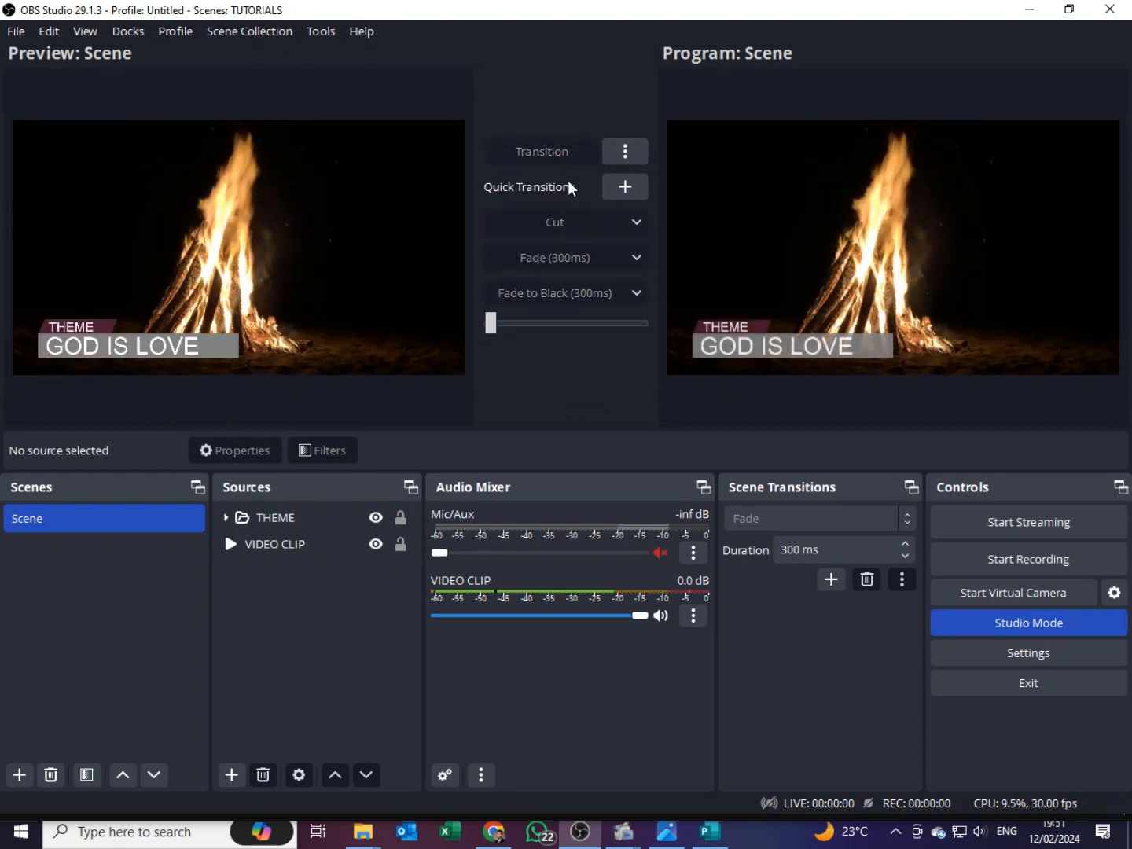
click(277, 542)
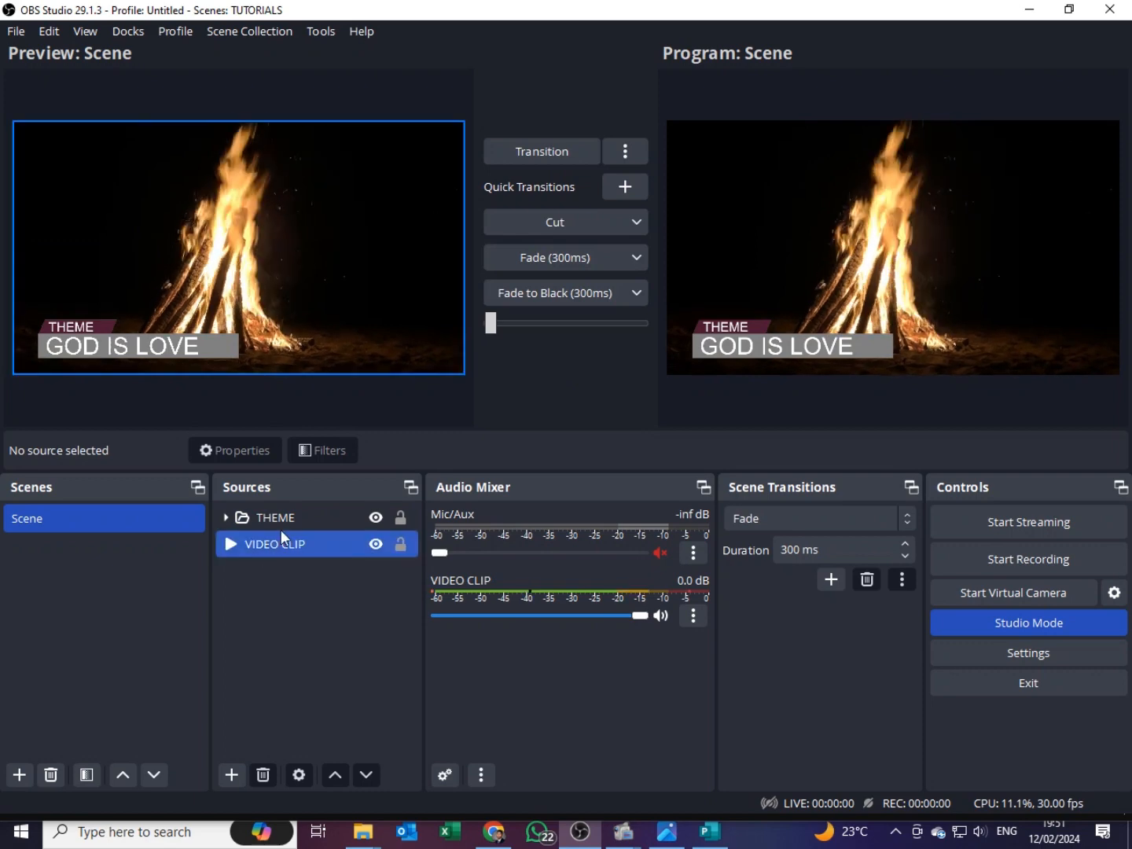
click(281, 518)
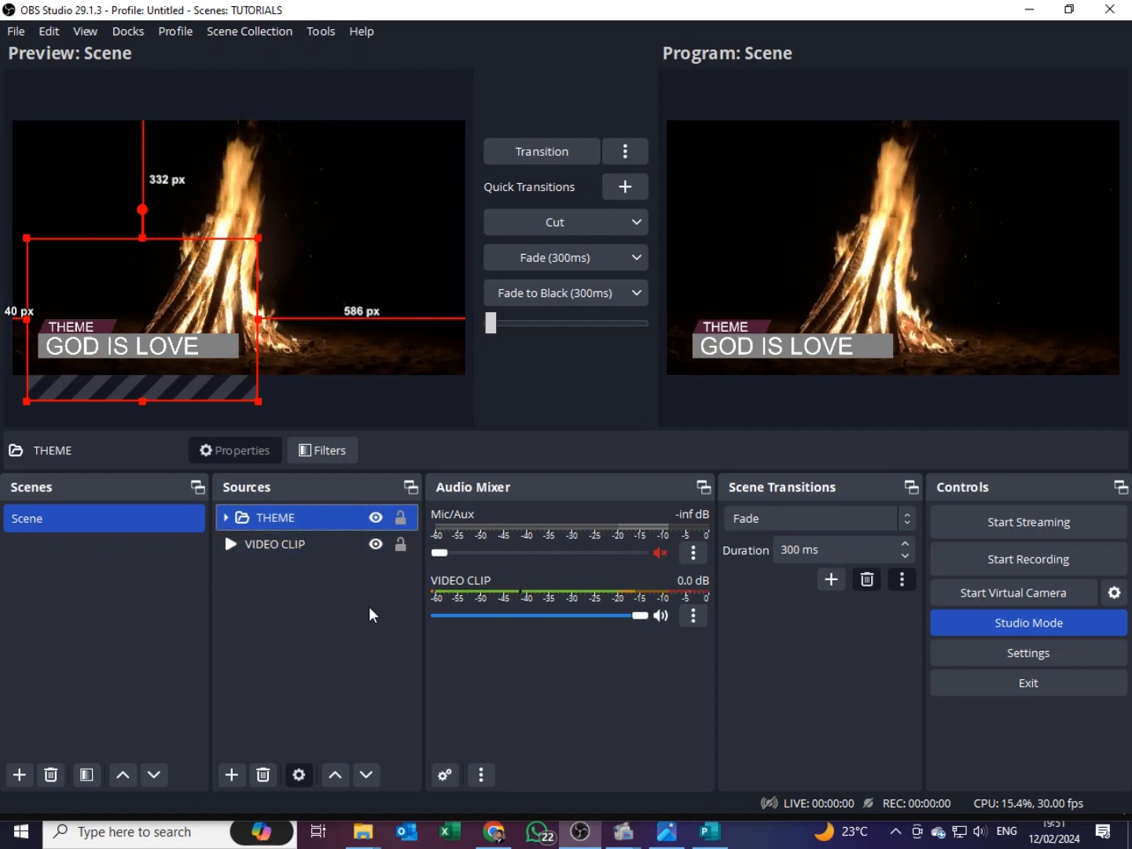
click(297, 628)
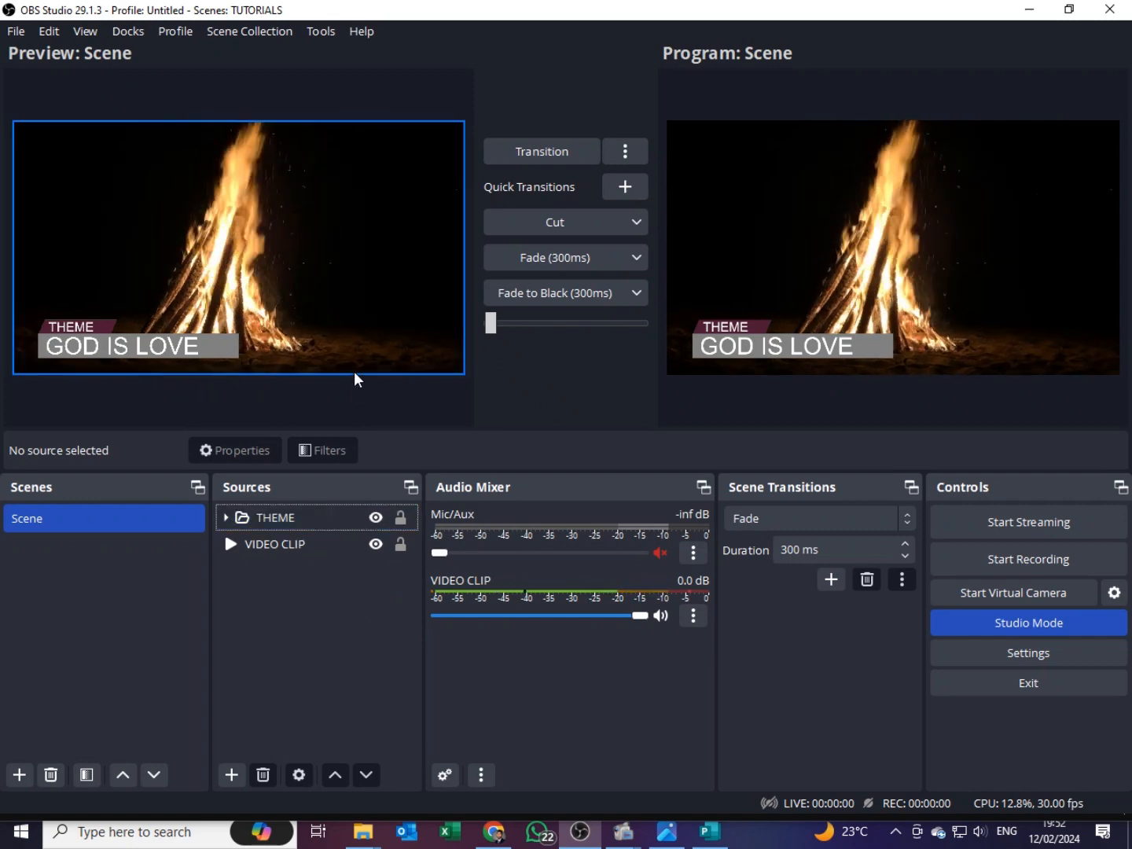
Lock the THEME group and select it to check that it cannot be moved or resized in the preview
click(402, 517)
click(319, 702)
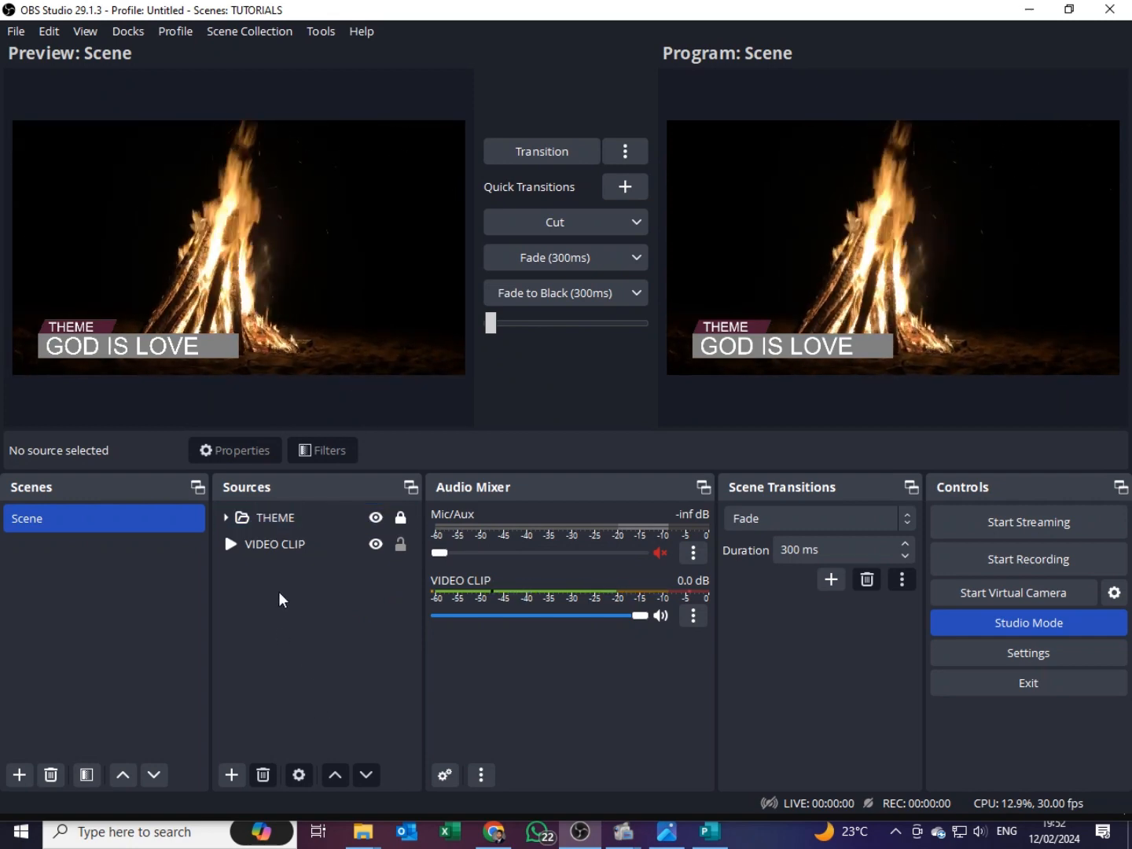
click(267, 517)
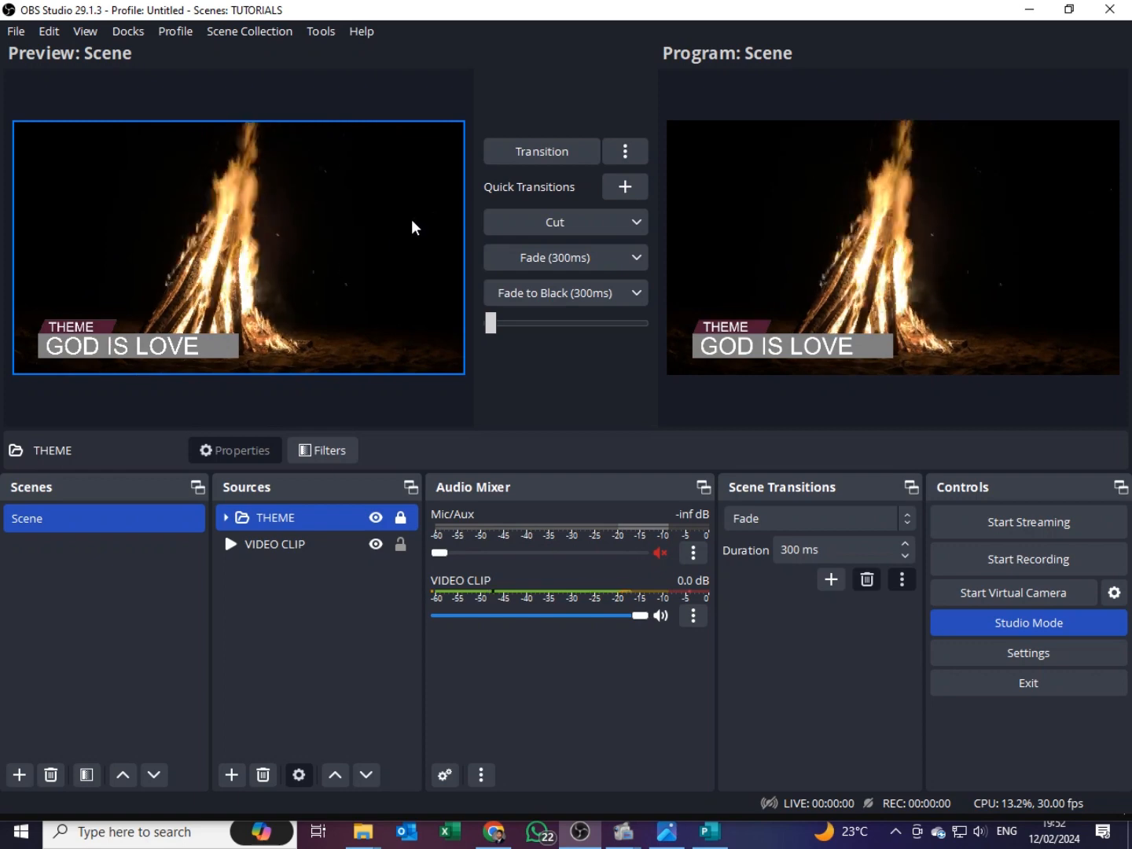
Lock the VIDEO CLIP source in the scene
click(271, 544)
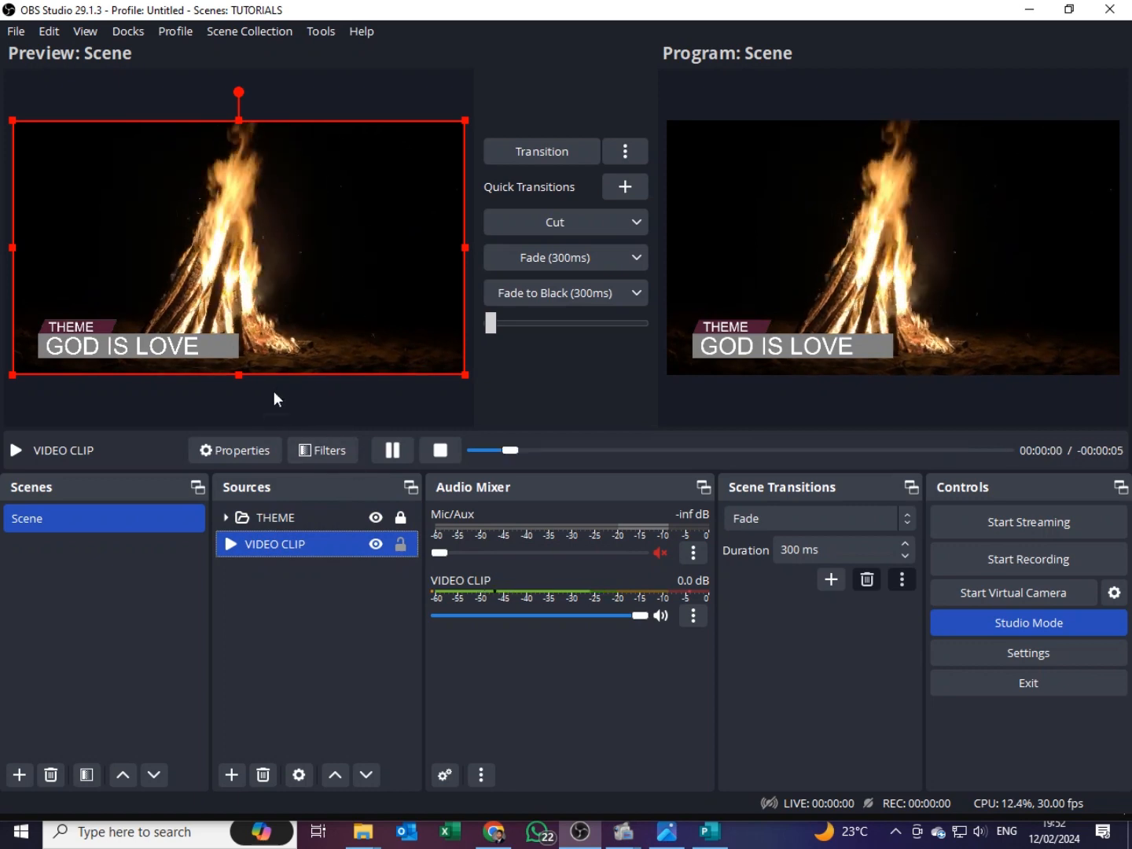
click(401, 545)
click(264, 661)
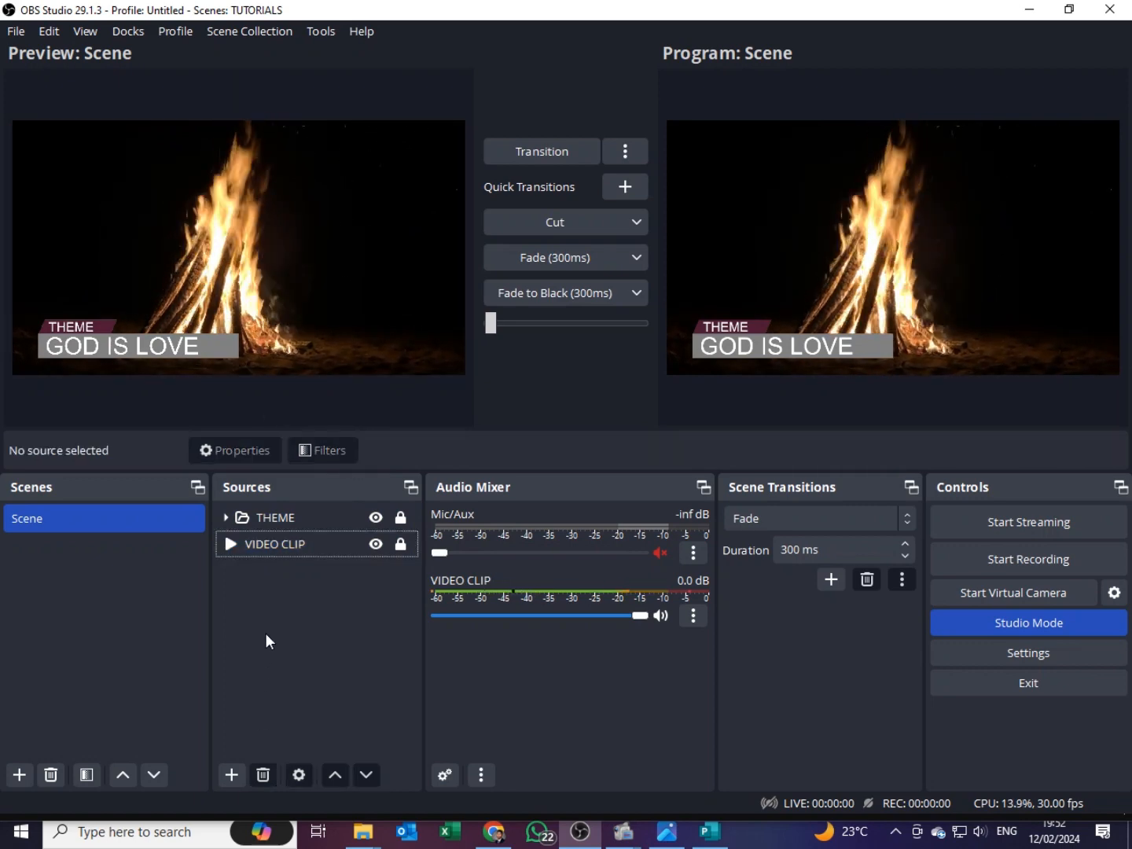
click(400, 544)
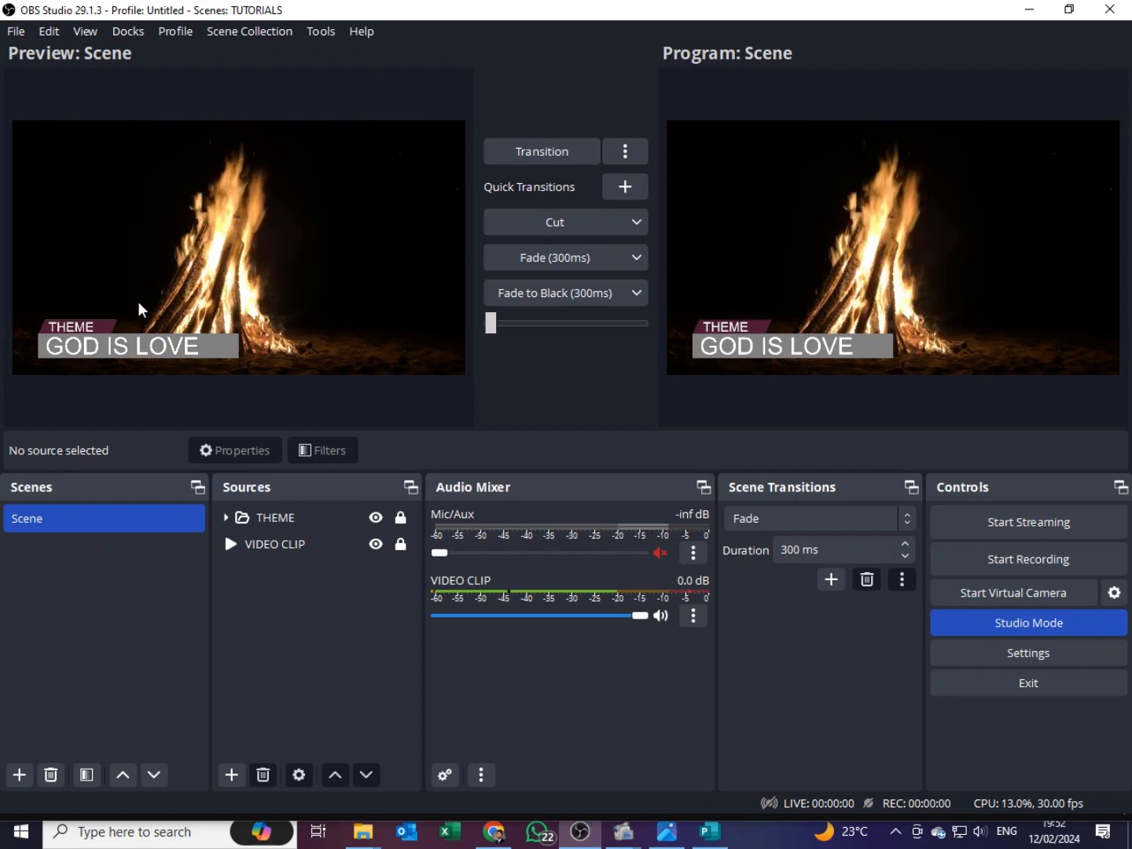
Expand and collapse the THEME group to view its sources, and unlock the group
click(313, 513)
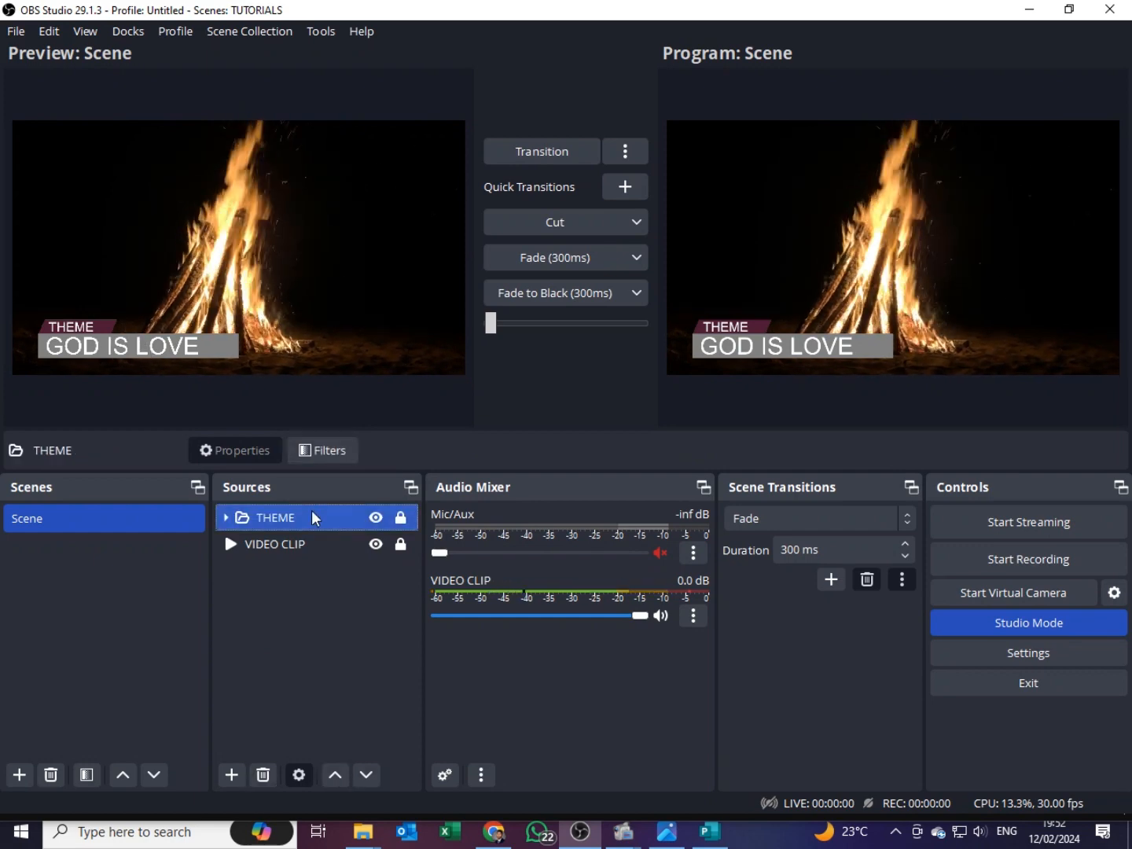
double_click(296, 515)
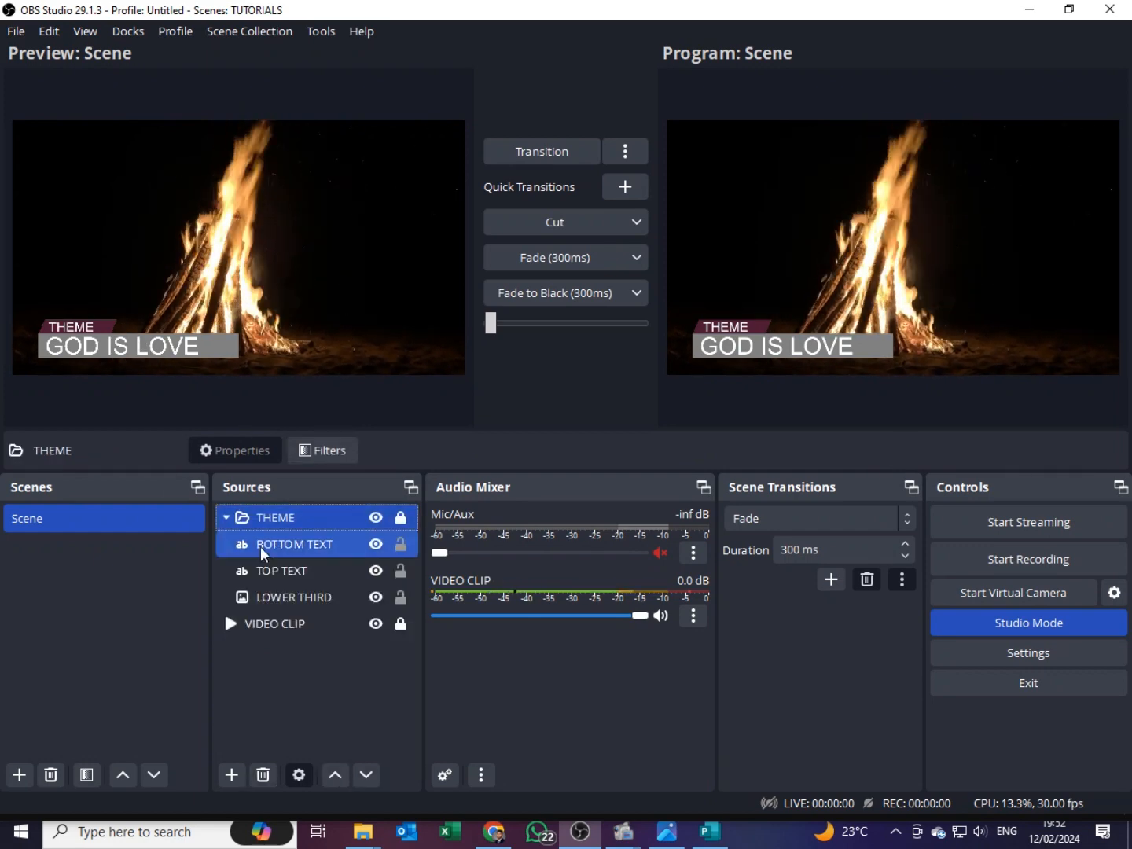
click(227, 518)
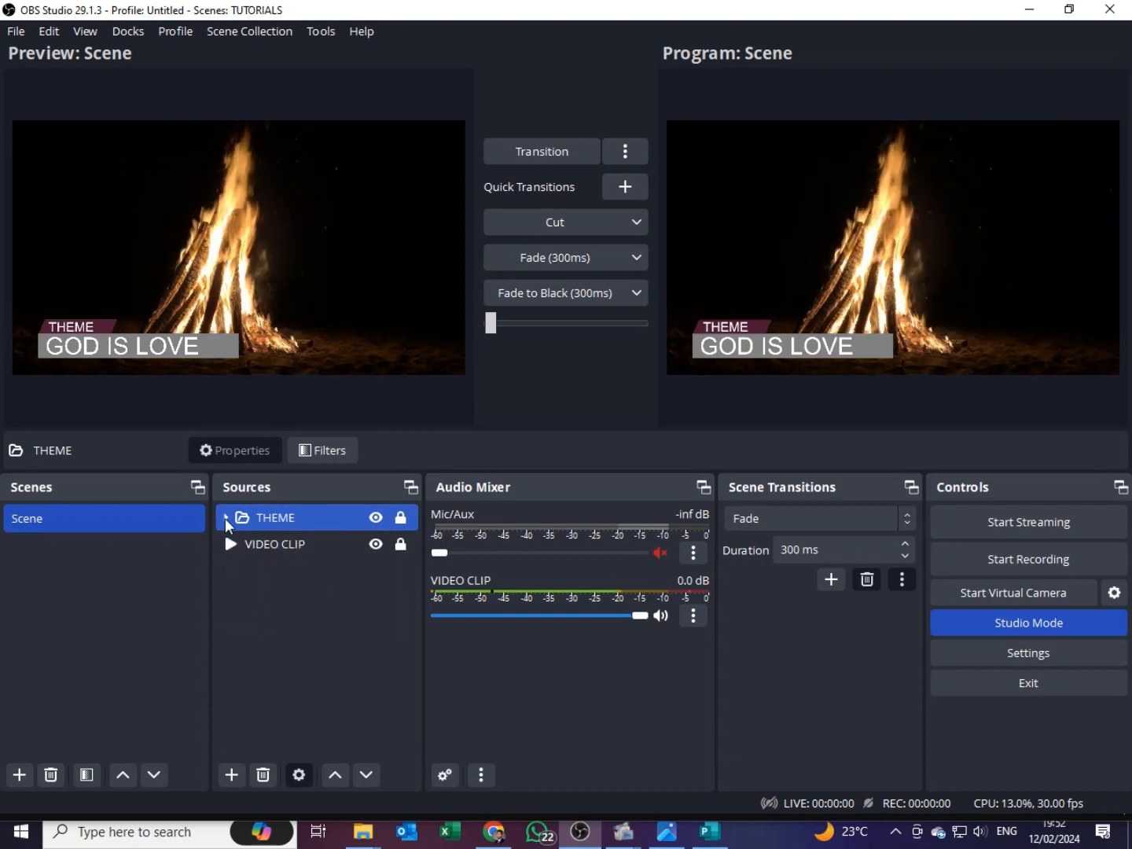
click(402, 518)
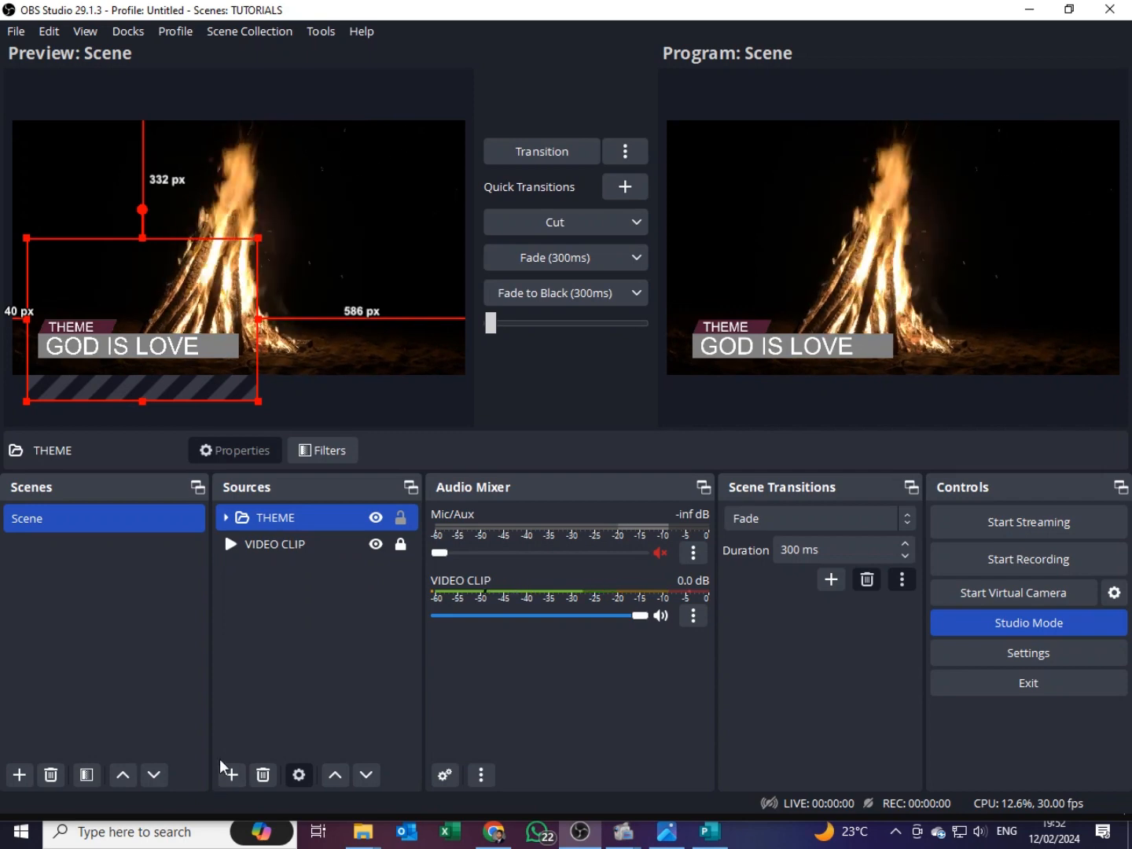
click(279, 669)
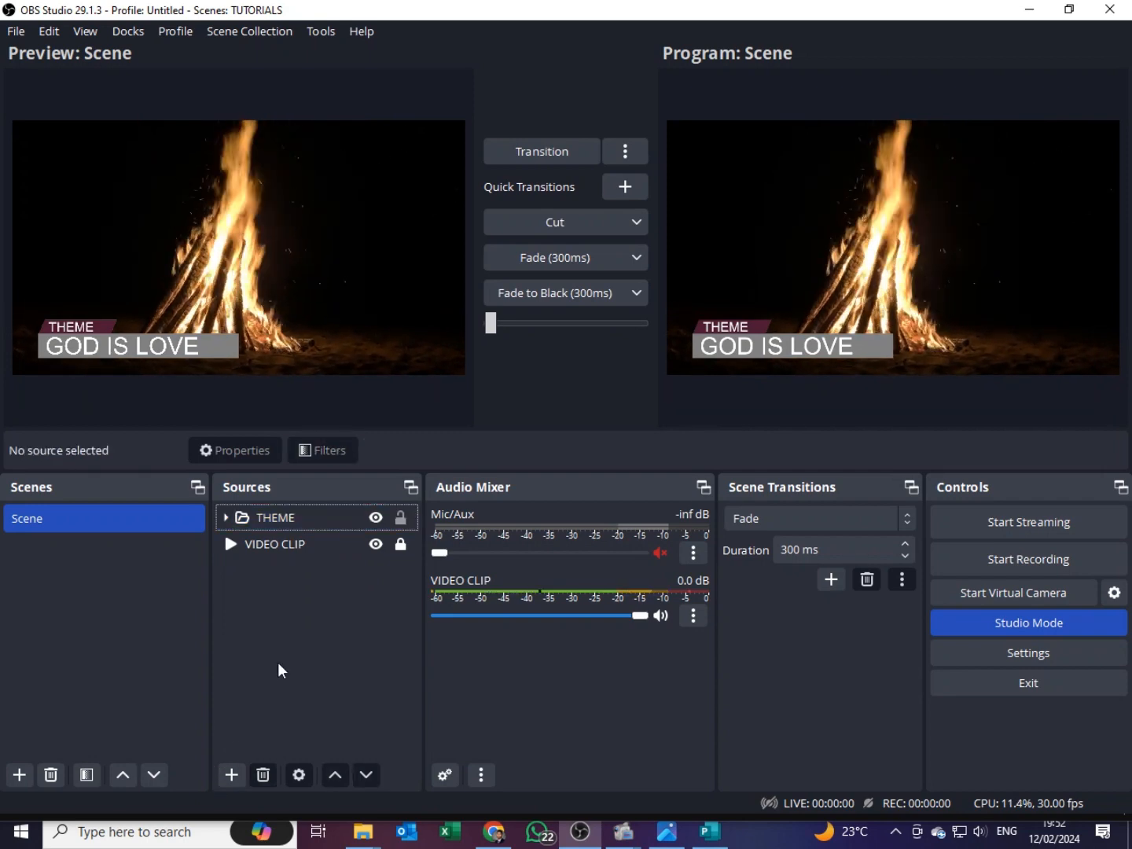